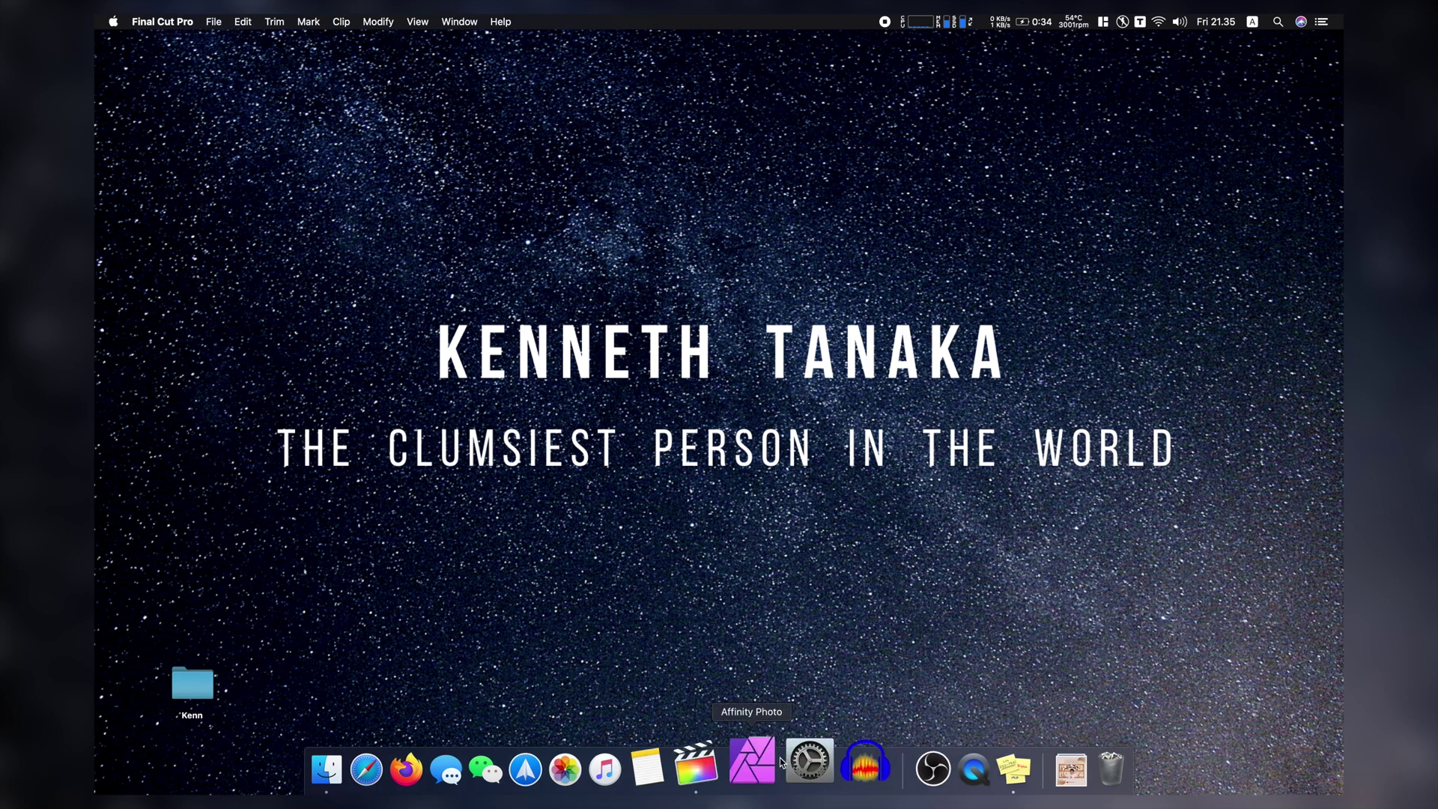
Restore the minimized Final Cut Pro window showing the Haylou T19 Review project.
left_click(733, 761)
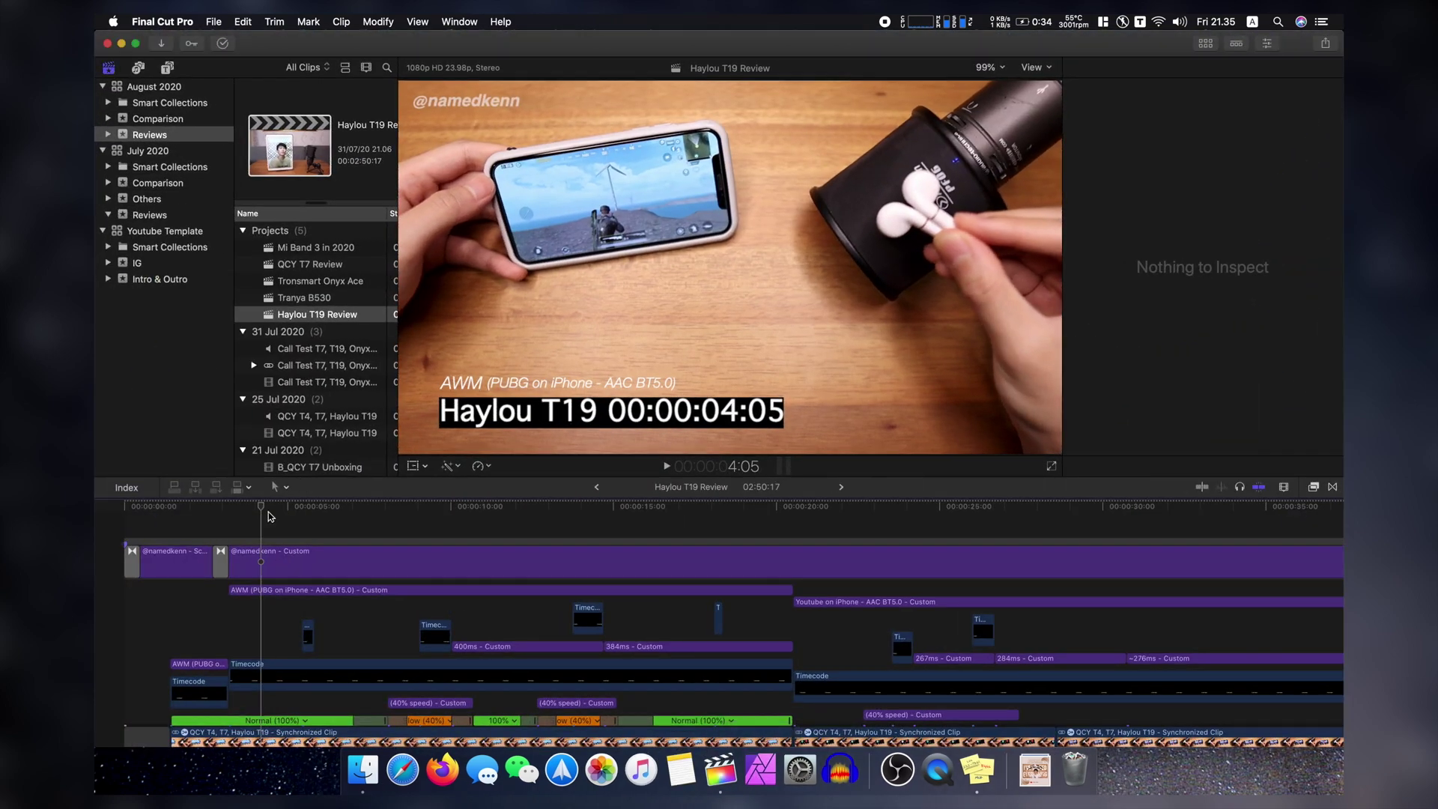
left_click(264, 511)
left_click_drag(268, 513, 364, 517)
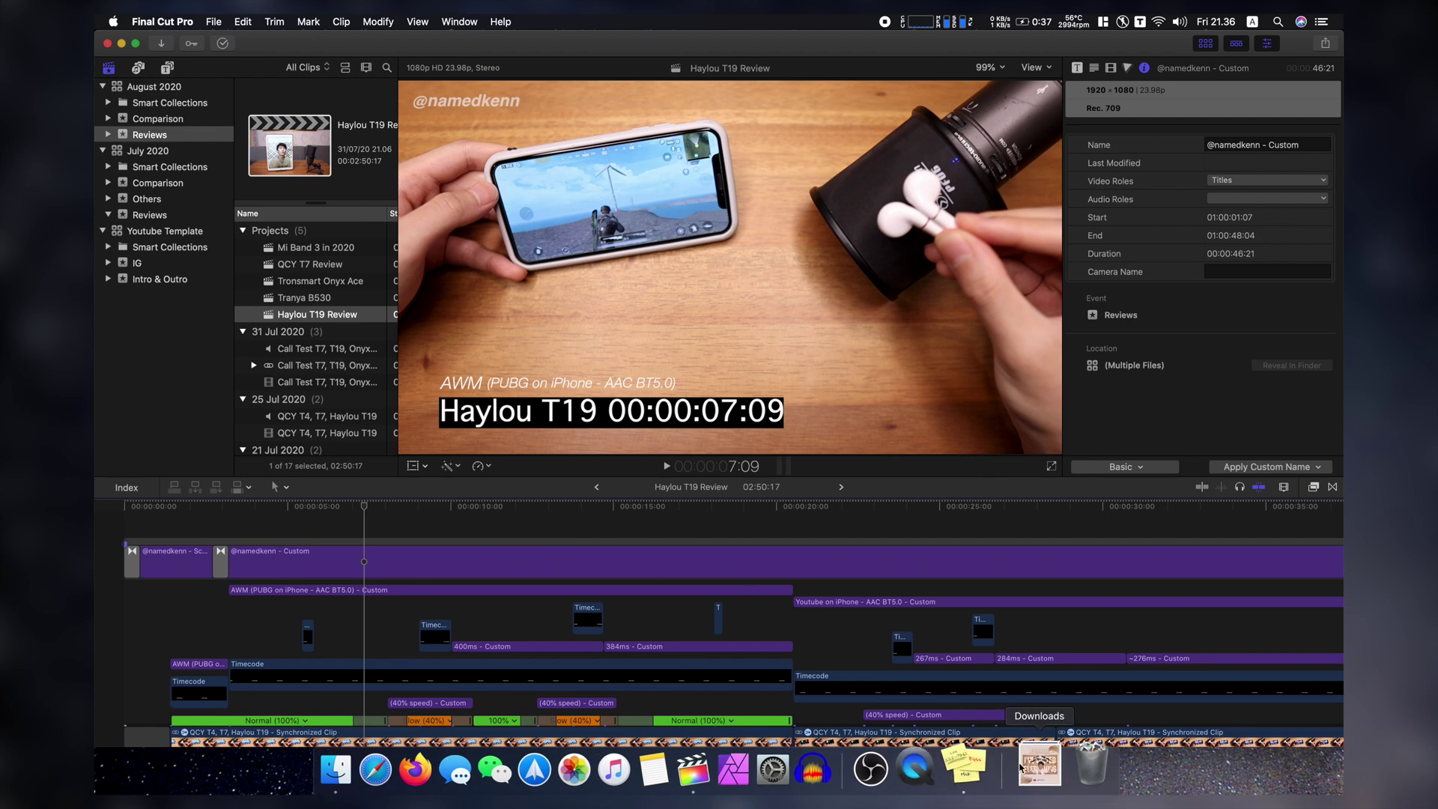
left_click(977, 776)
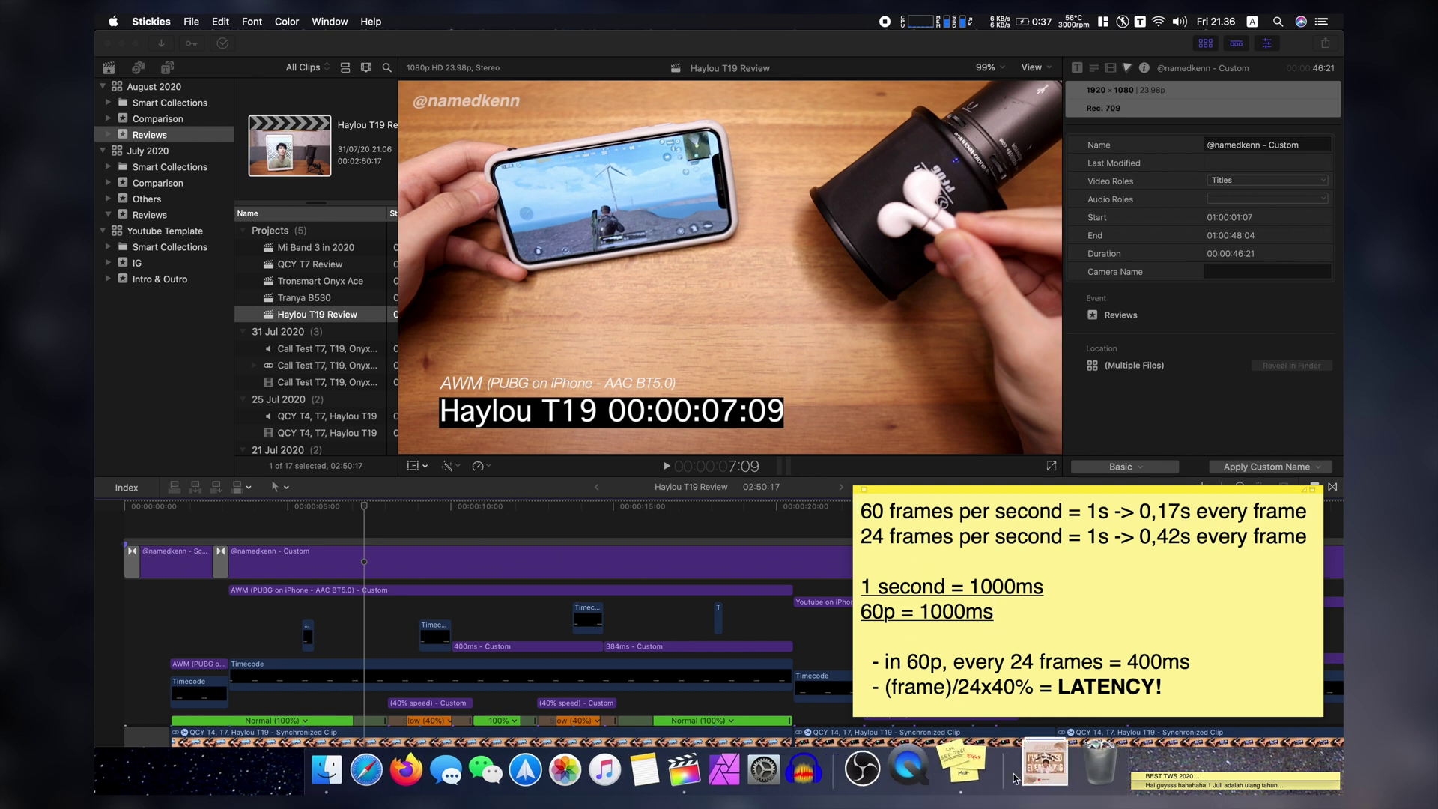
key("super+h")
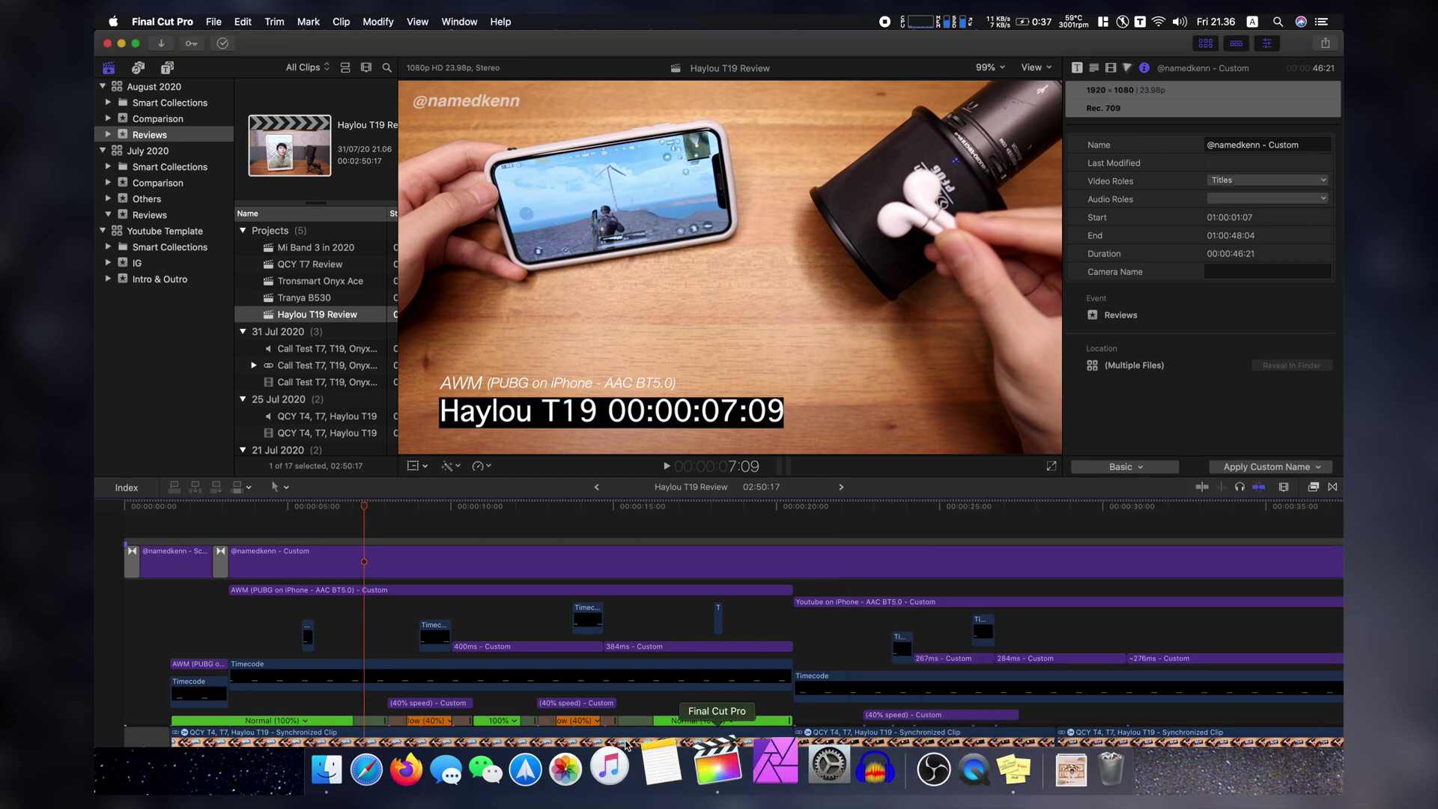
left_click(418, 519)
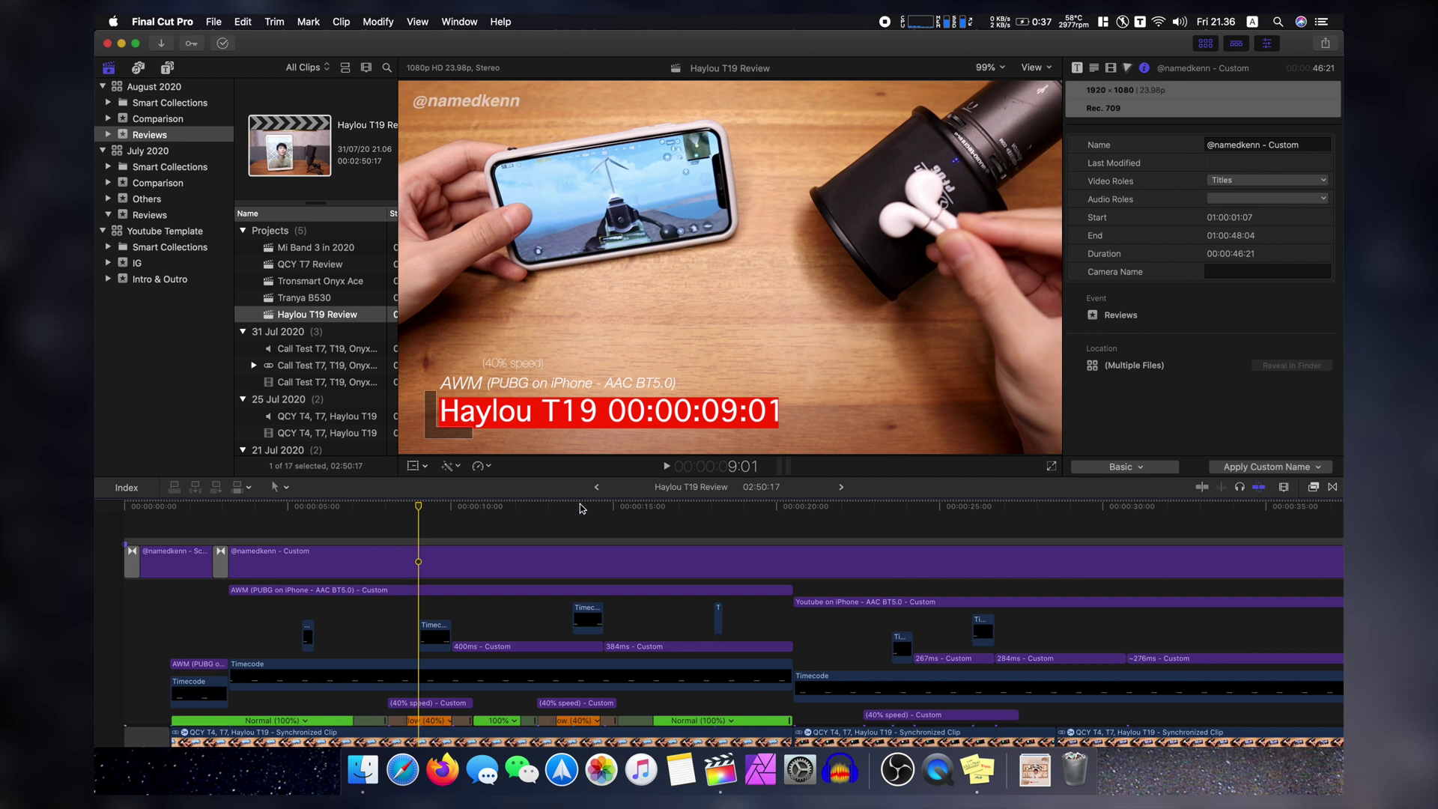
left_click(444, 633)
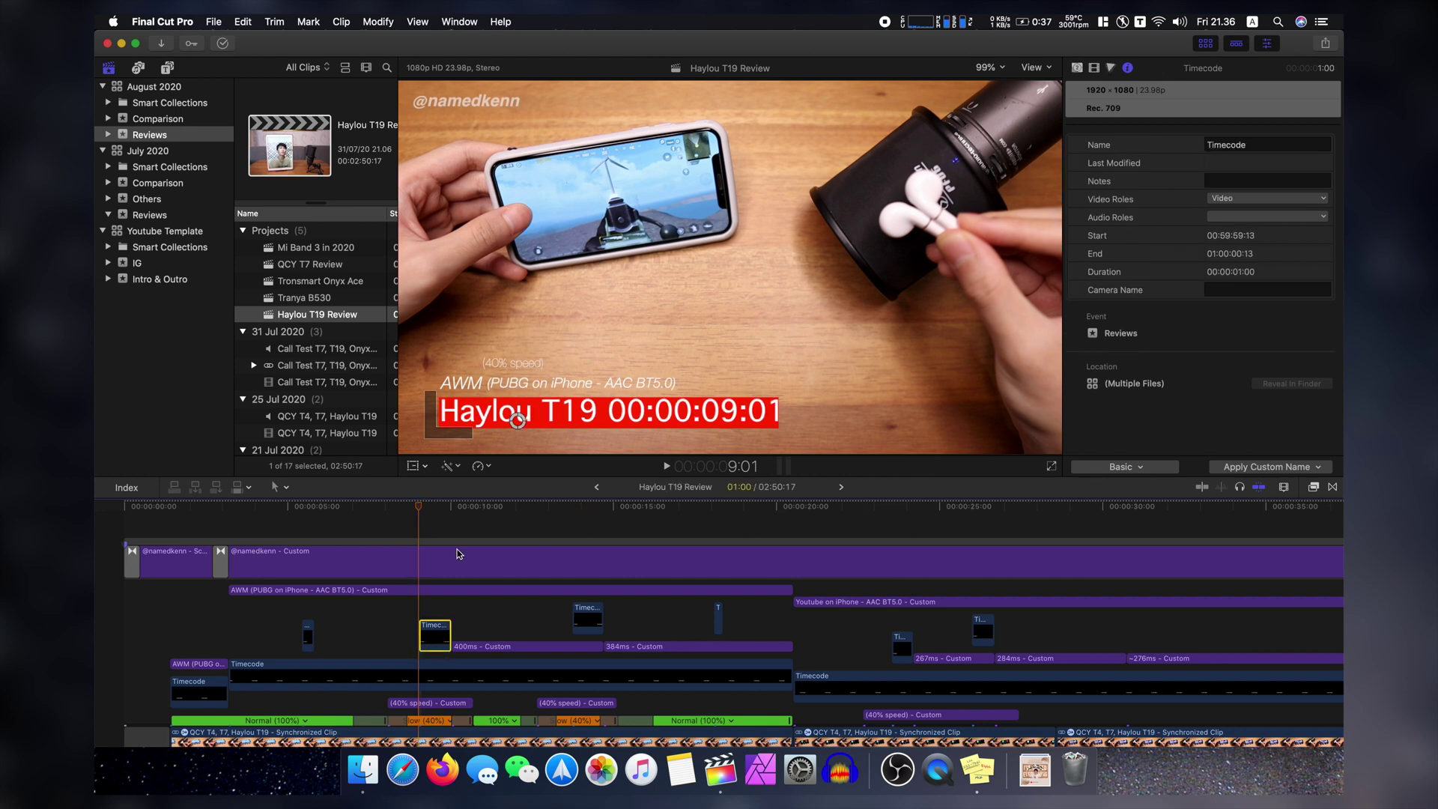
left_click(453, 508)
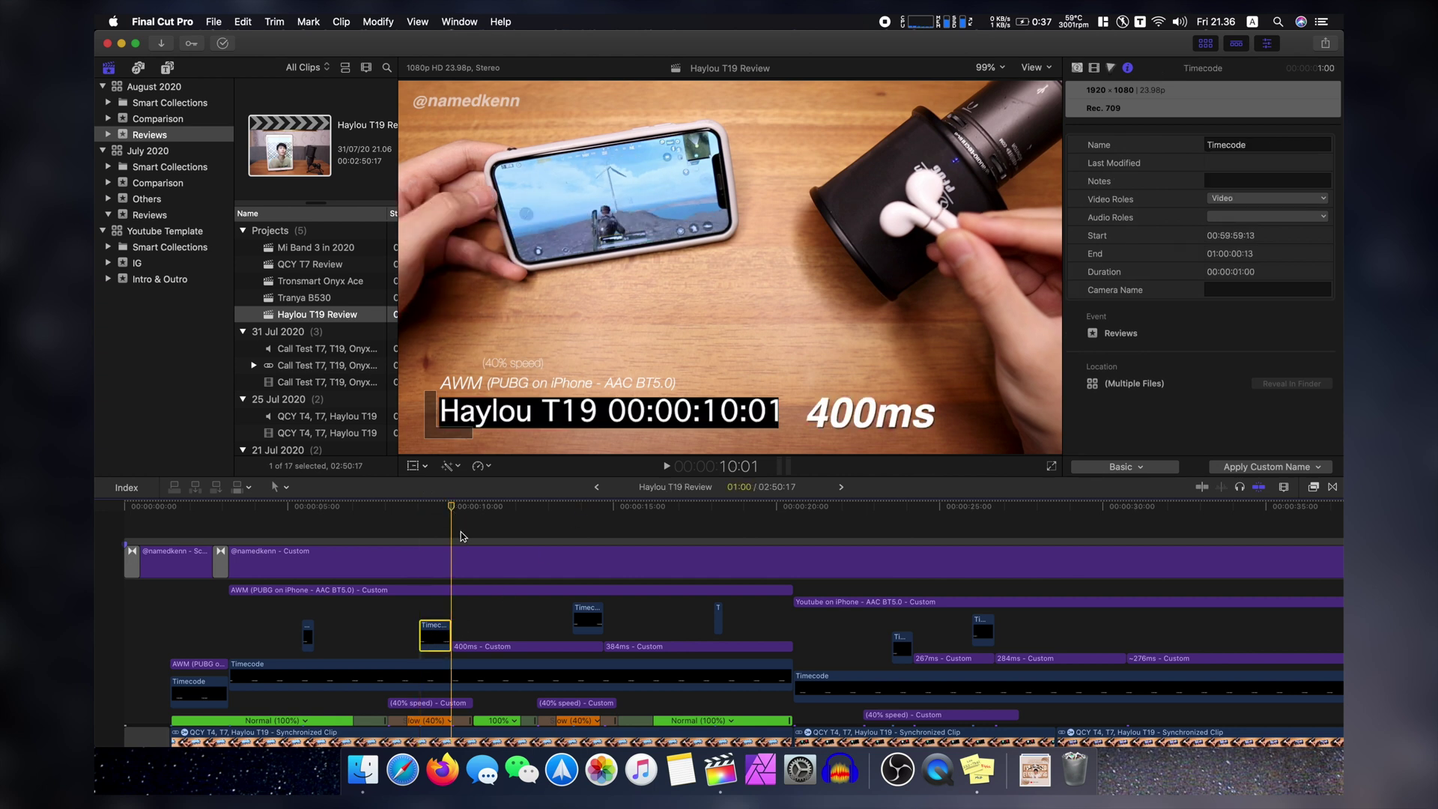
left_click(248, 509)
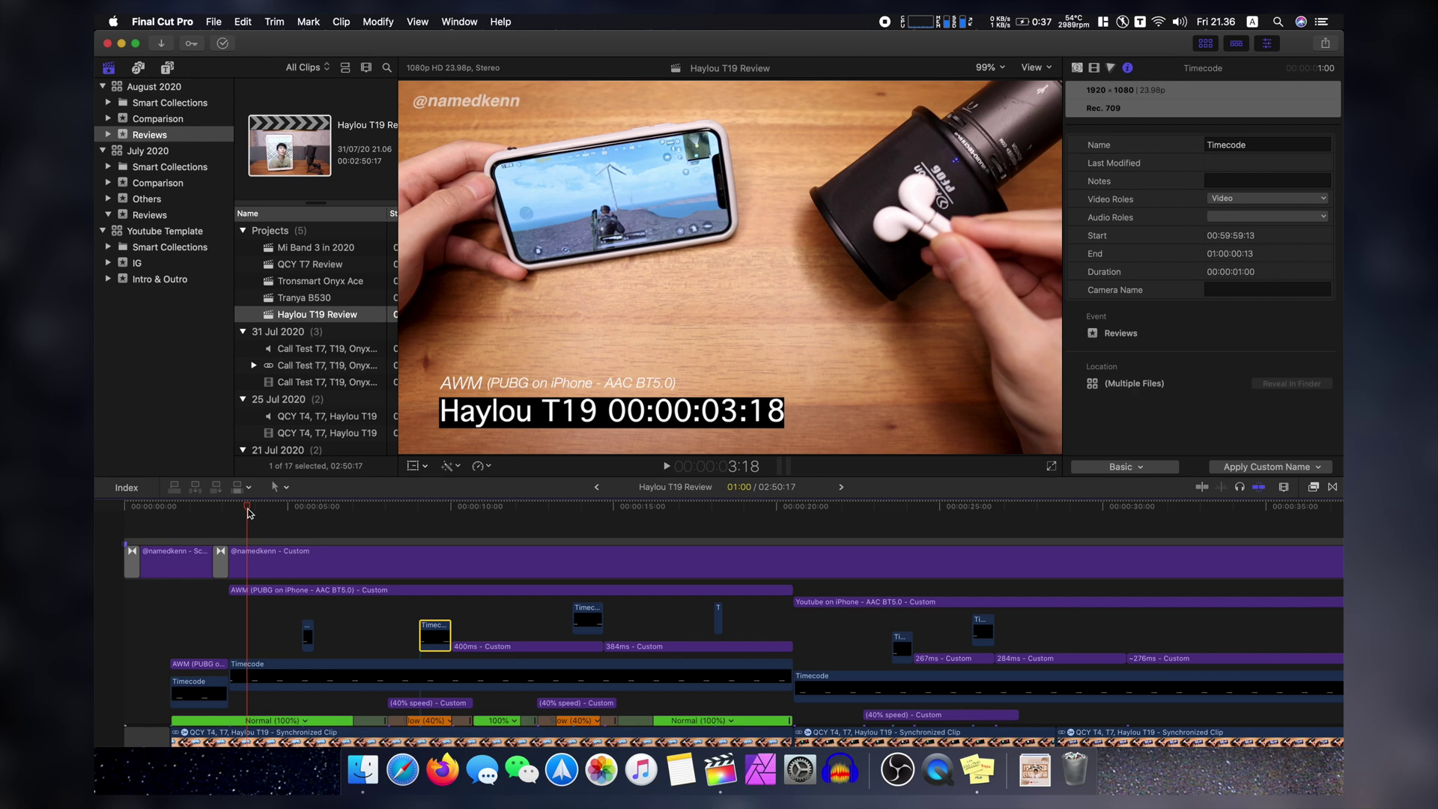
scroll(356, 678, "down", 4)
left_click(356, 678)
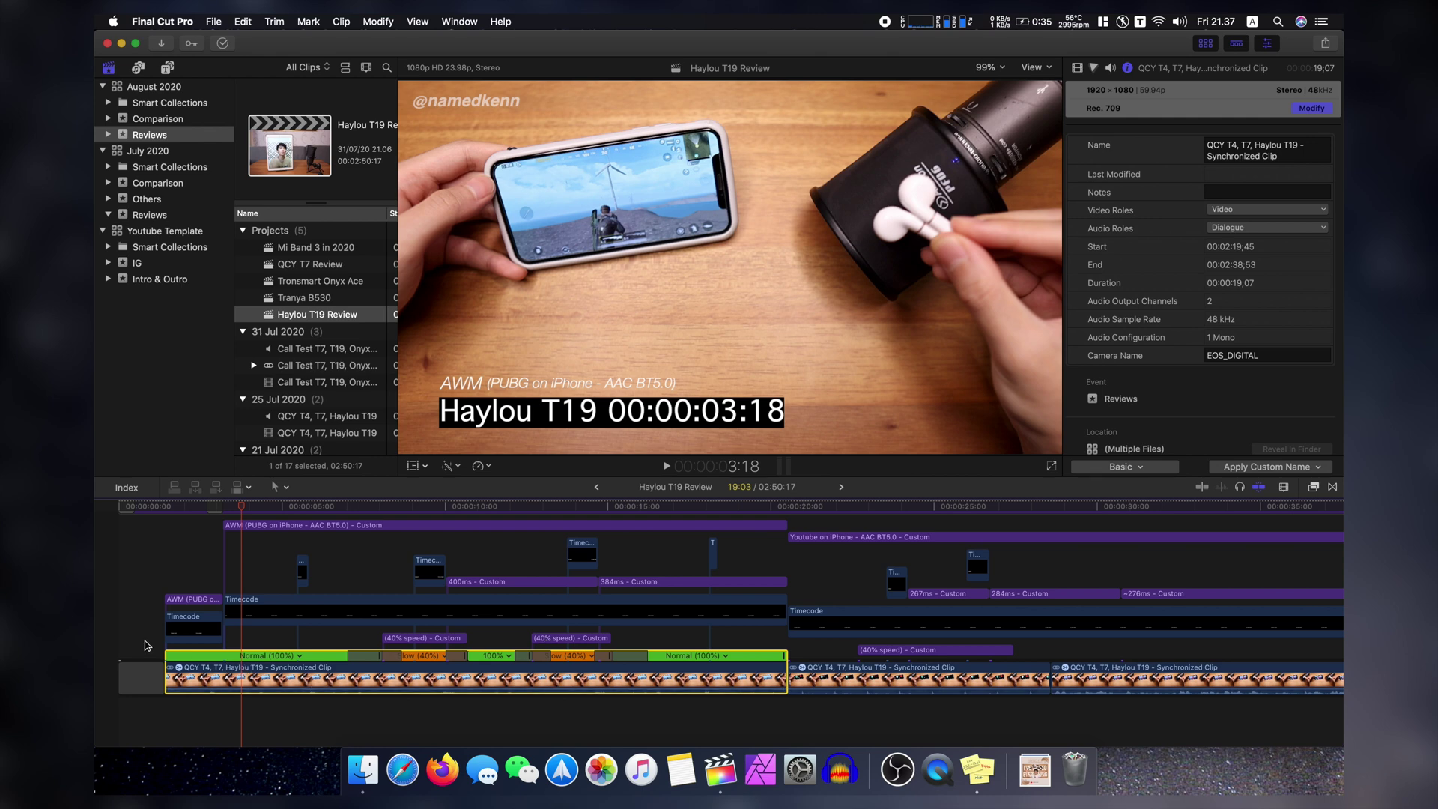
left_click_drag(150, 646, 728, 608)
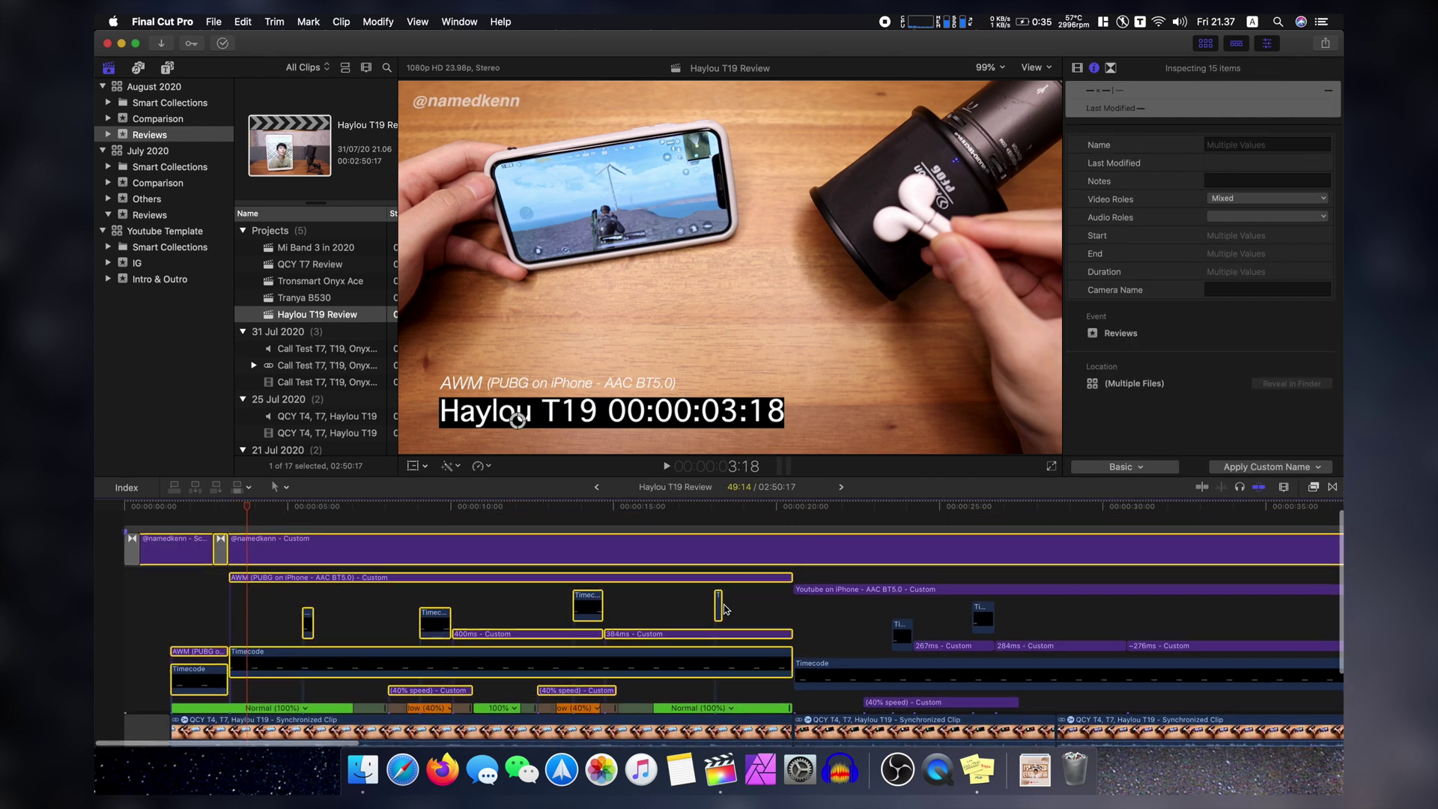
key("v")
scroll(620, 704, "down", 2)
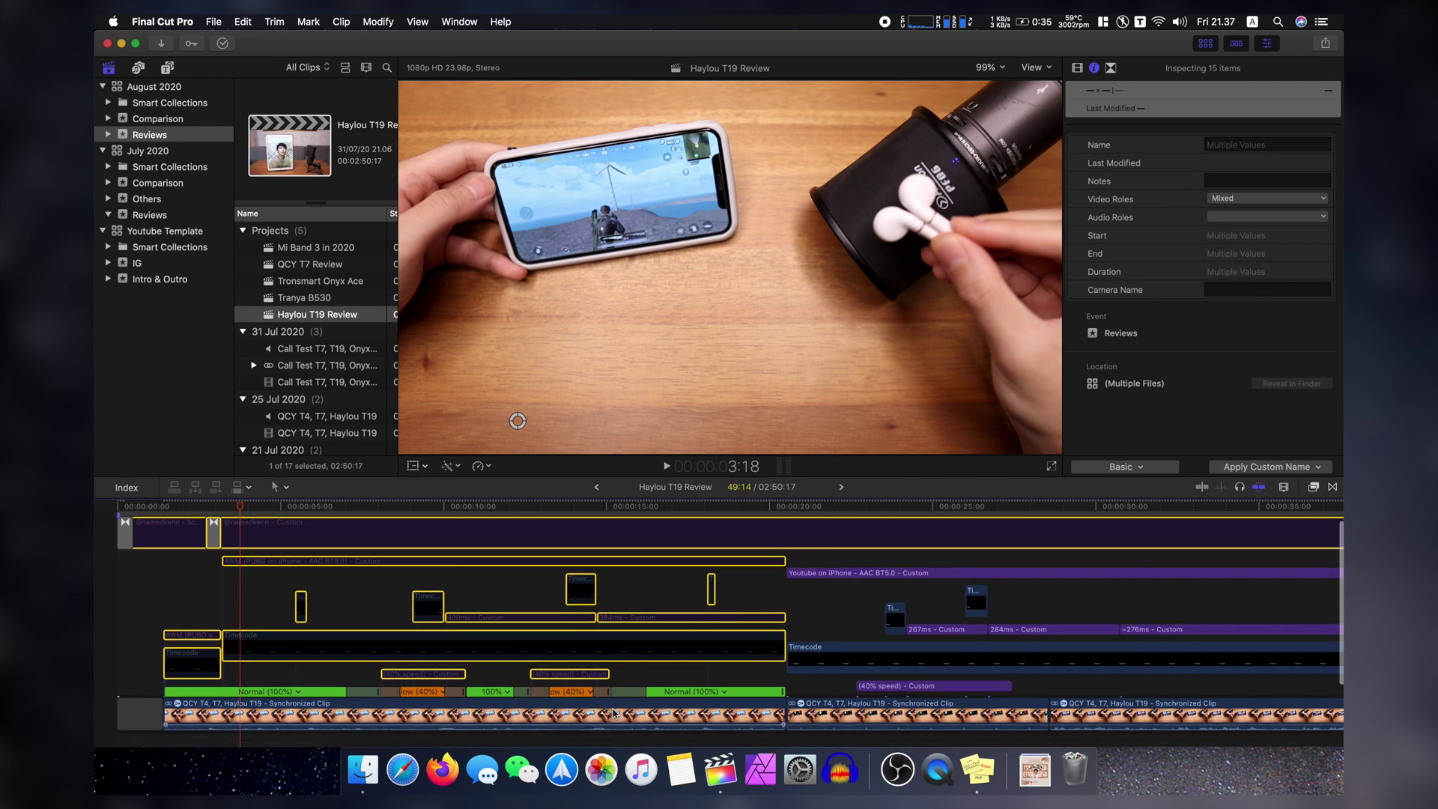
left_click(620, 707)
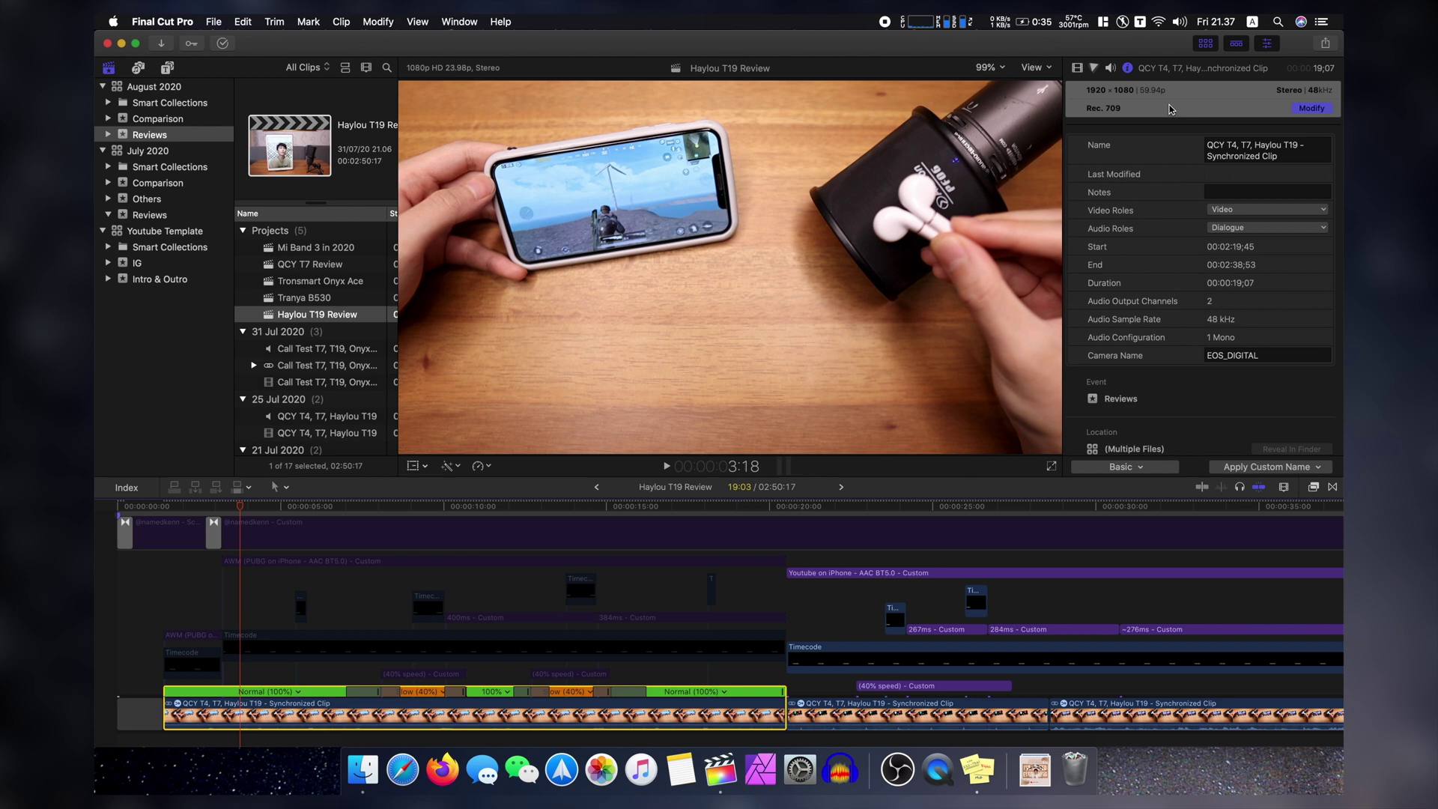
left_click(976, 769)
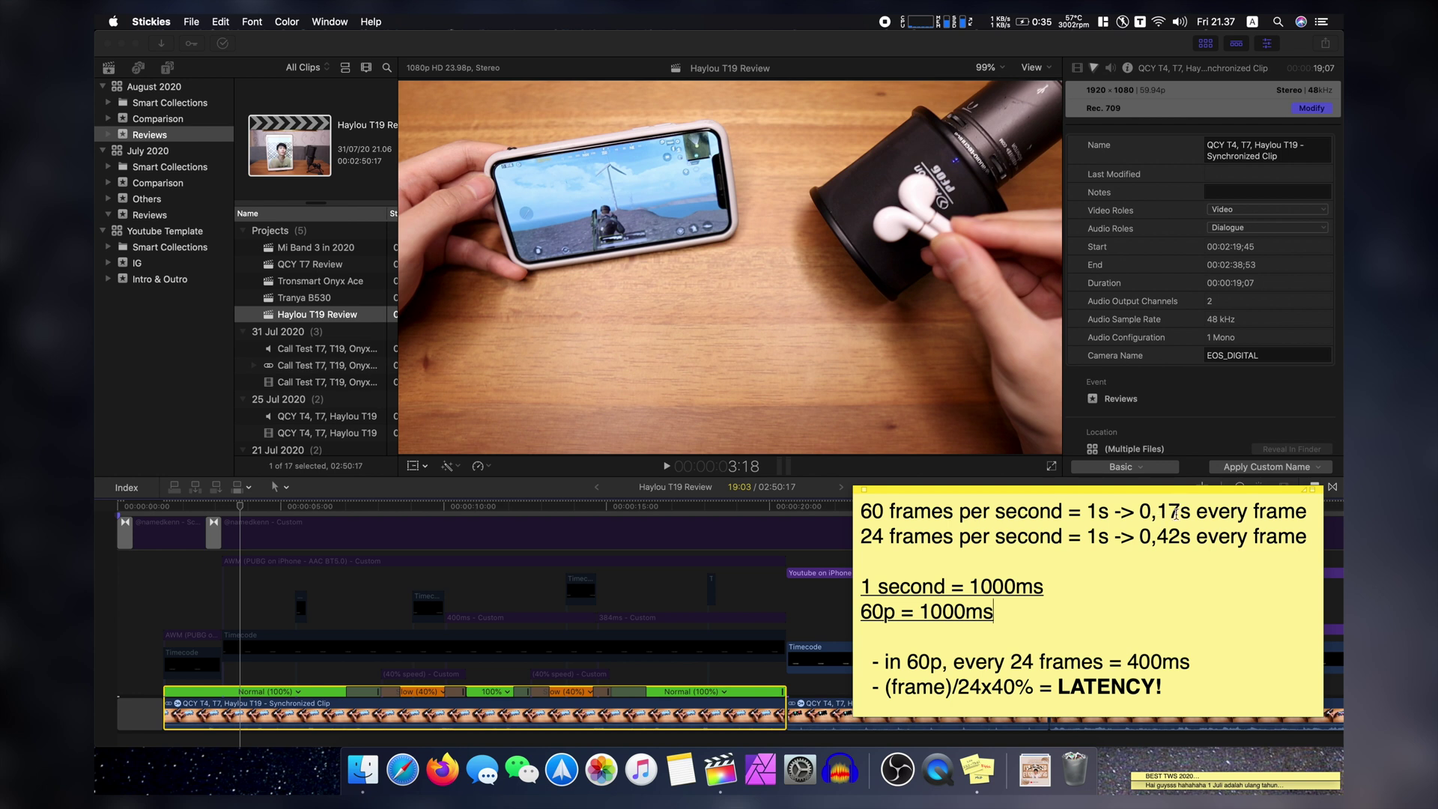
left_click_drag(1180, 511, 1169, 512)
key("super+h")
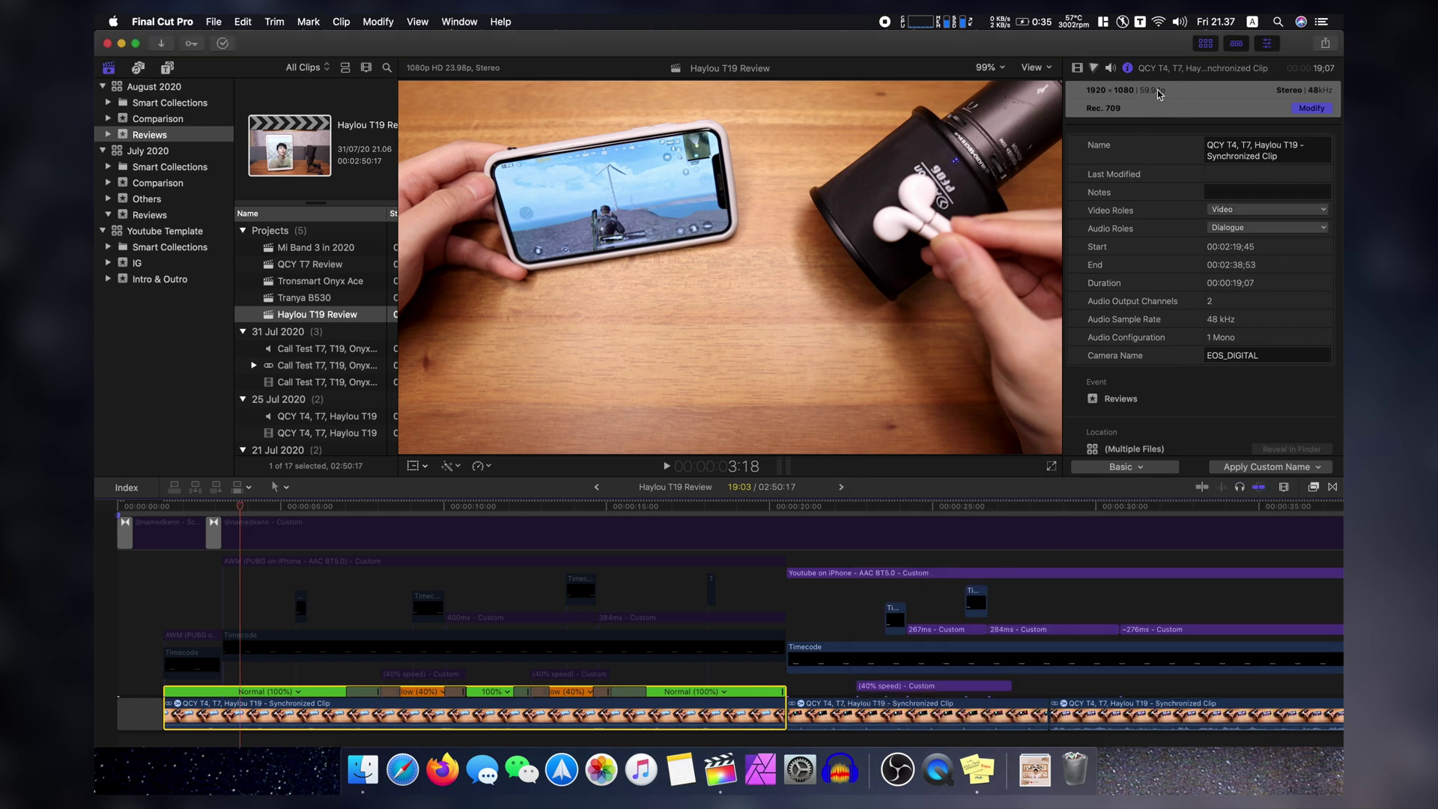
left_click(358, 314)
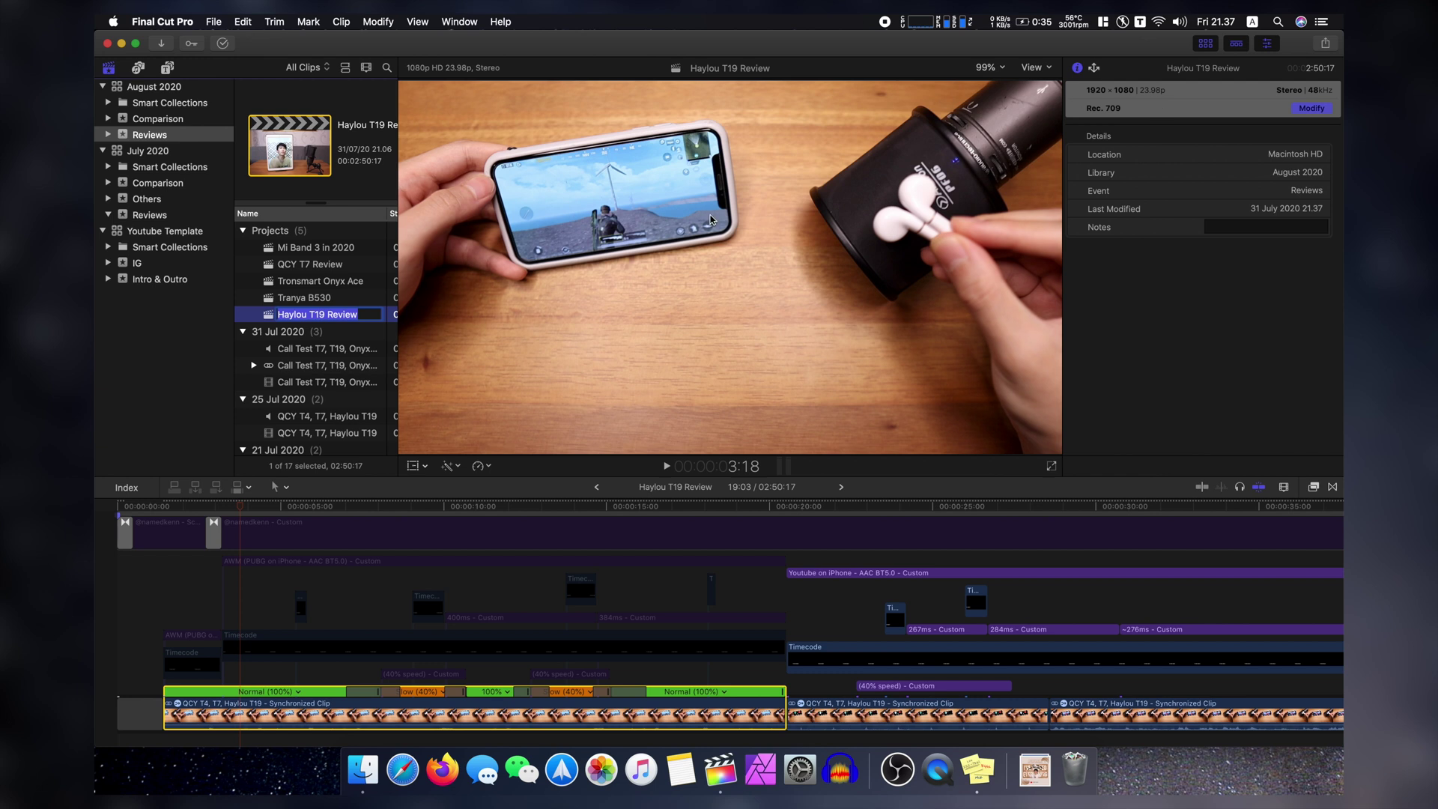
left_click(444, 717)
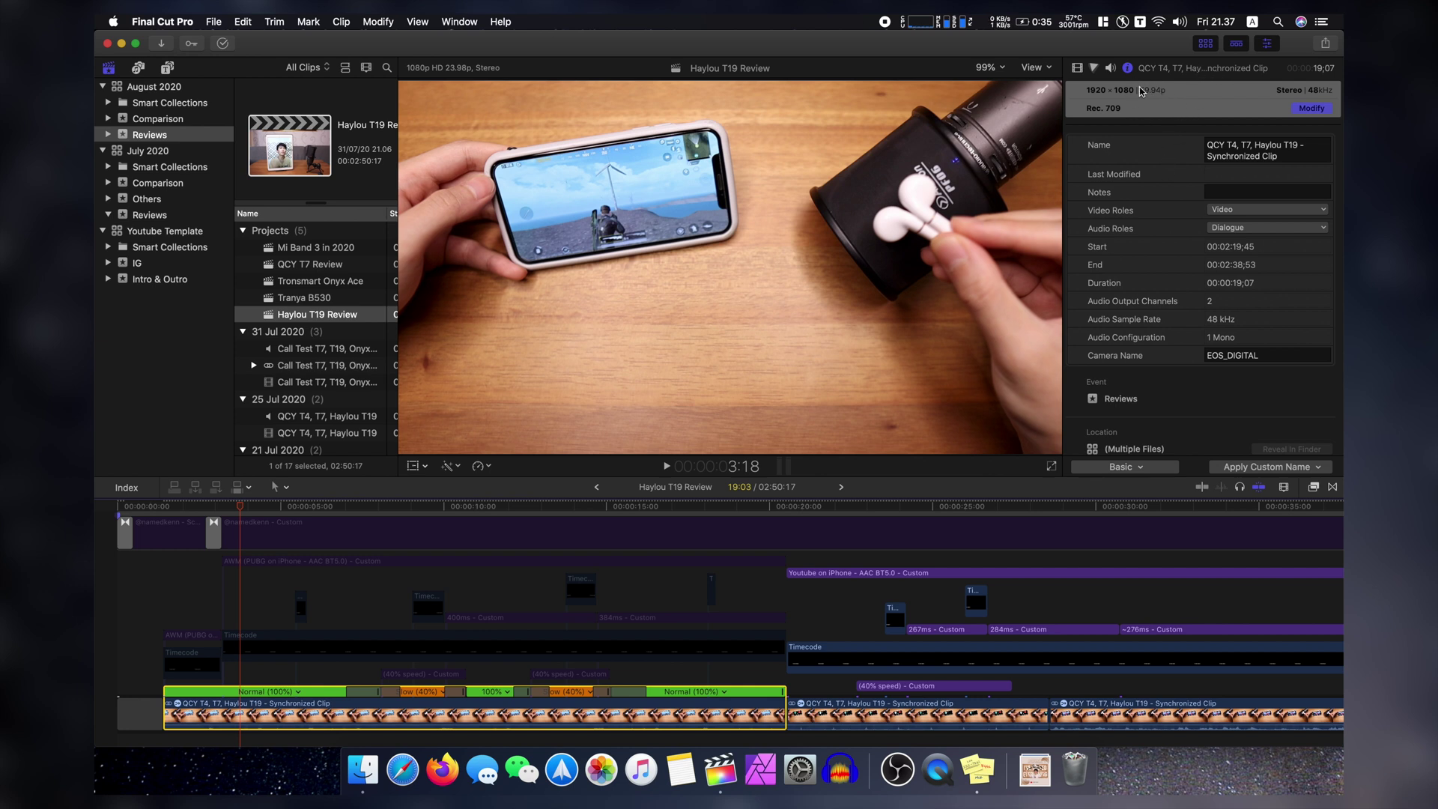
left_click(325, 314)
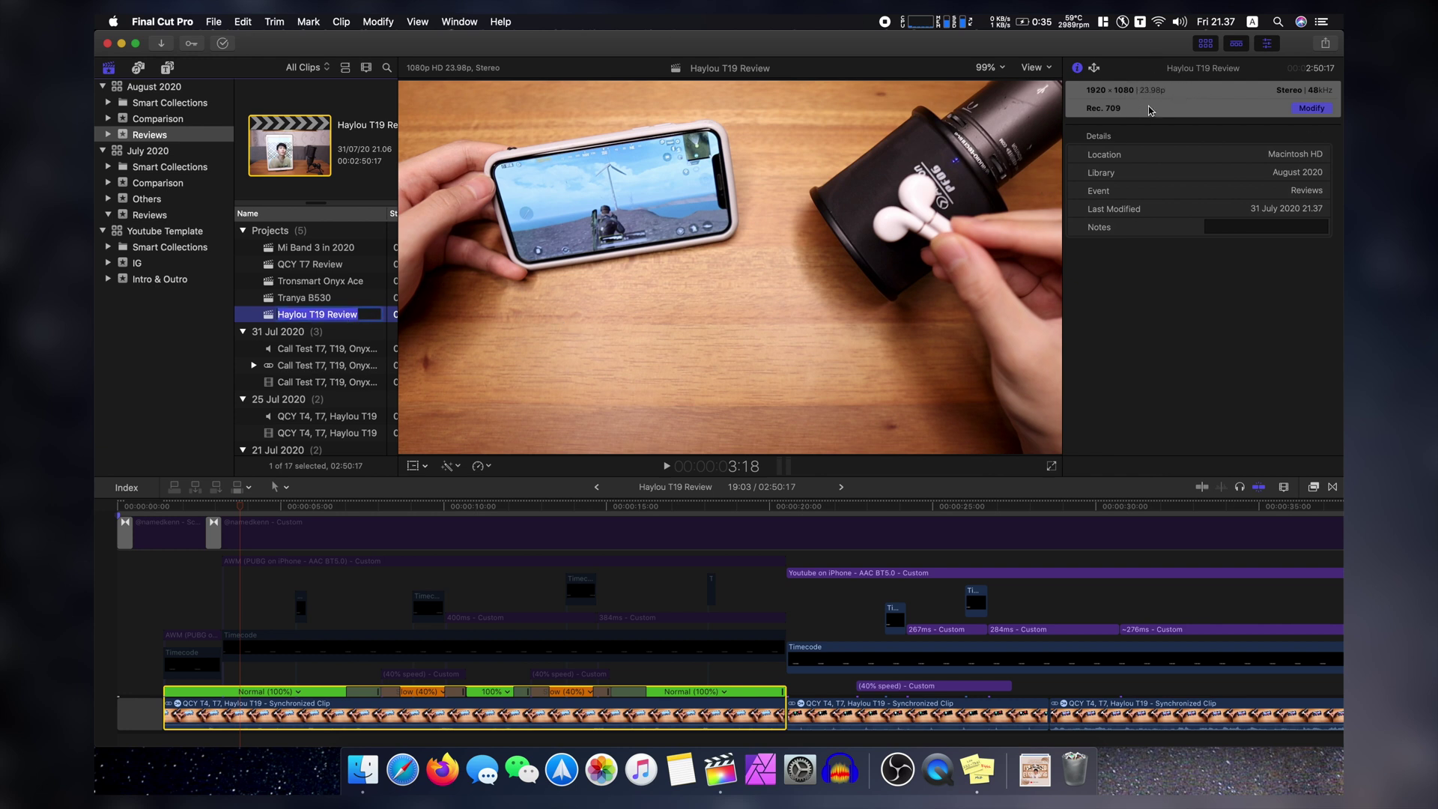
left_click(614, 717)
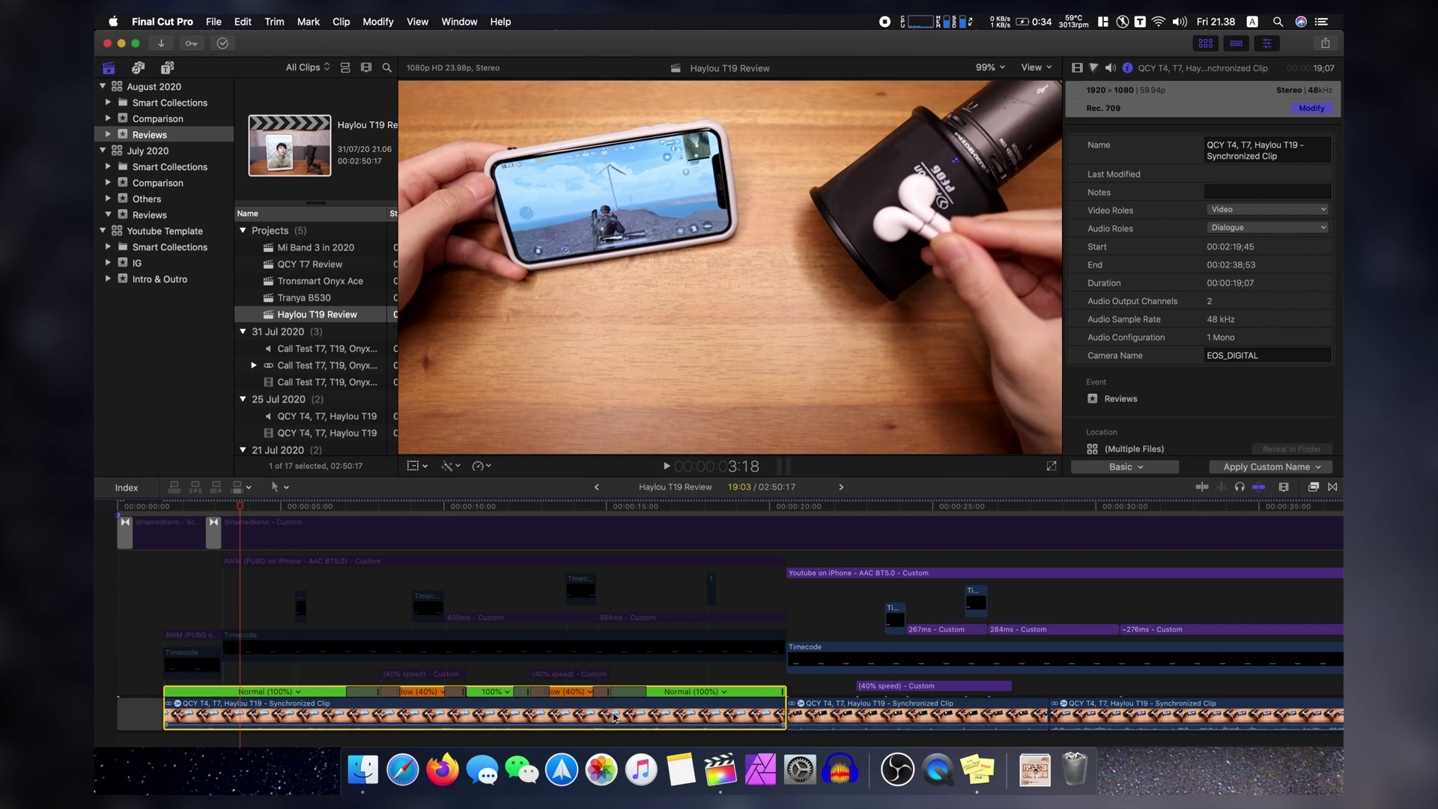
left_click_drag(142, 677, 765, 524)
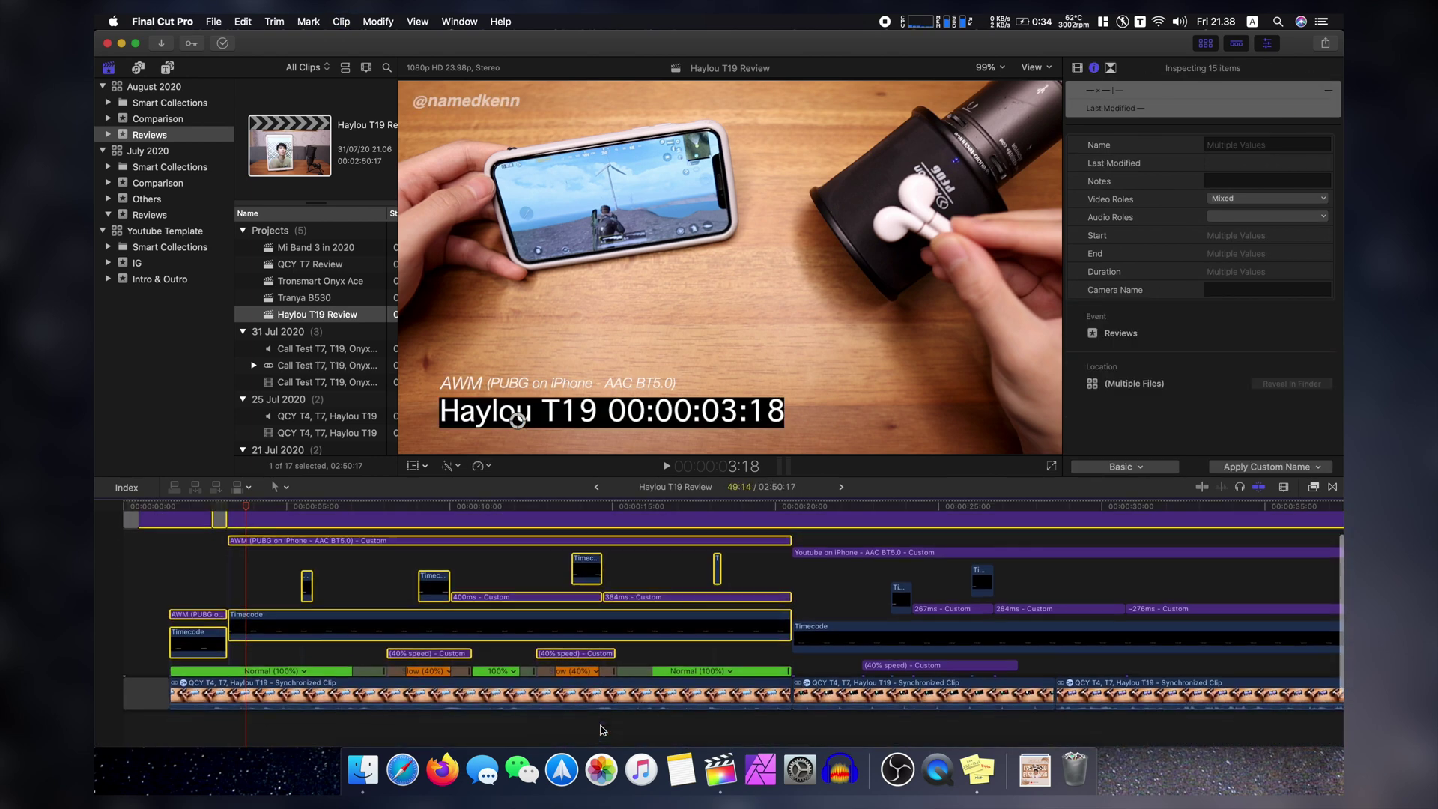
Bring up the latency note and highlight its 60 fps and 24 fps lines.
left_click(254, 585)
left_click(977, 769)
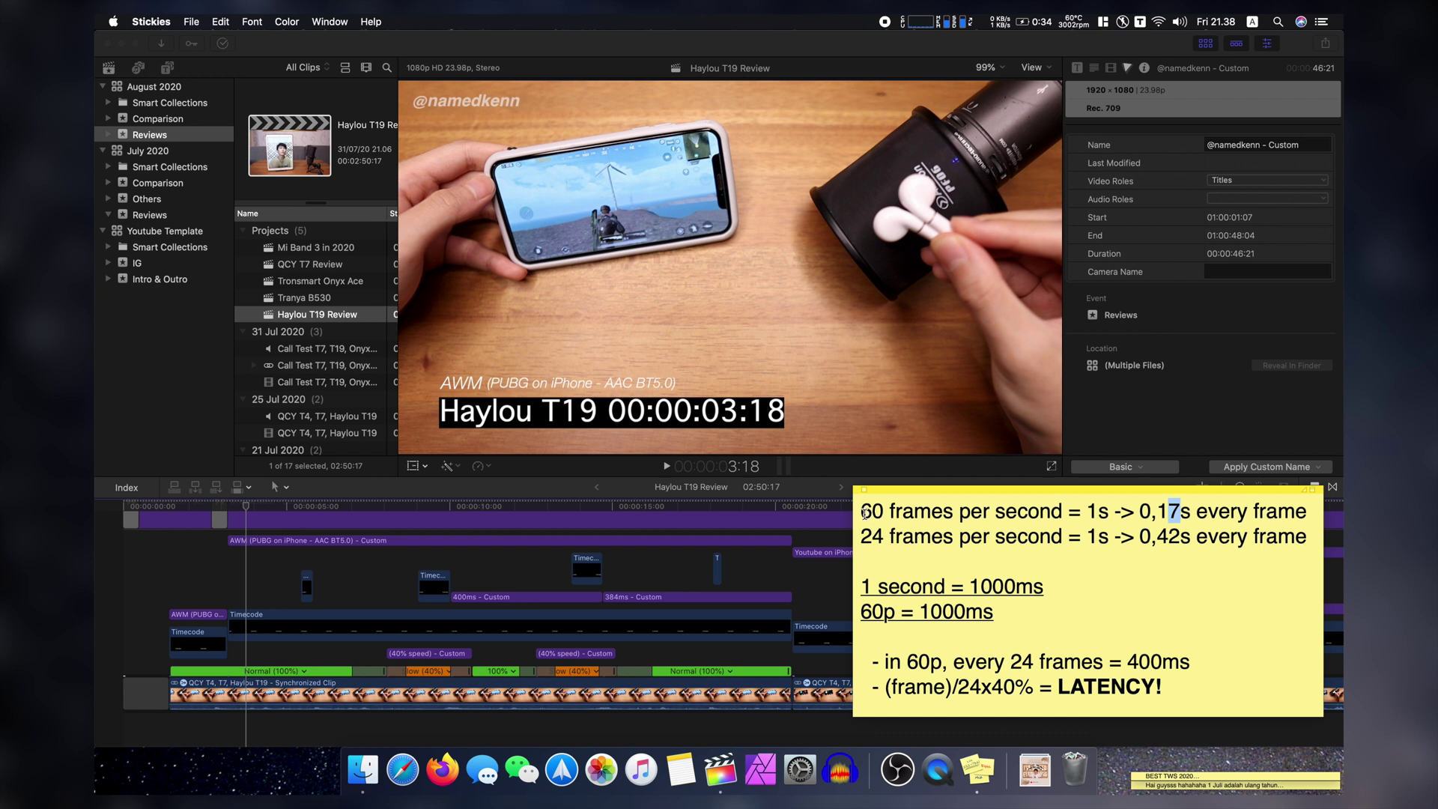
left_click_drag(863, 512, 1062, 512)
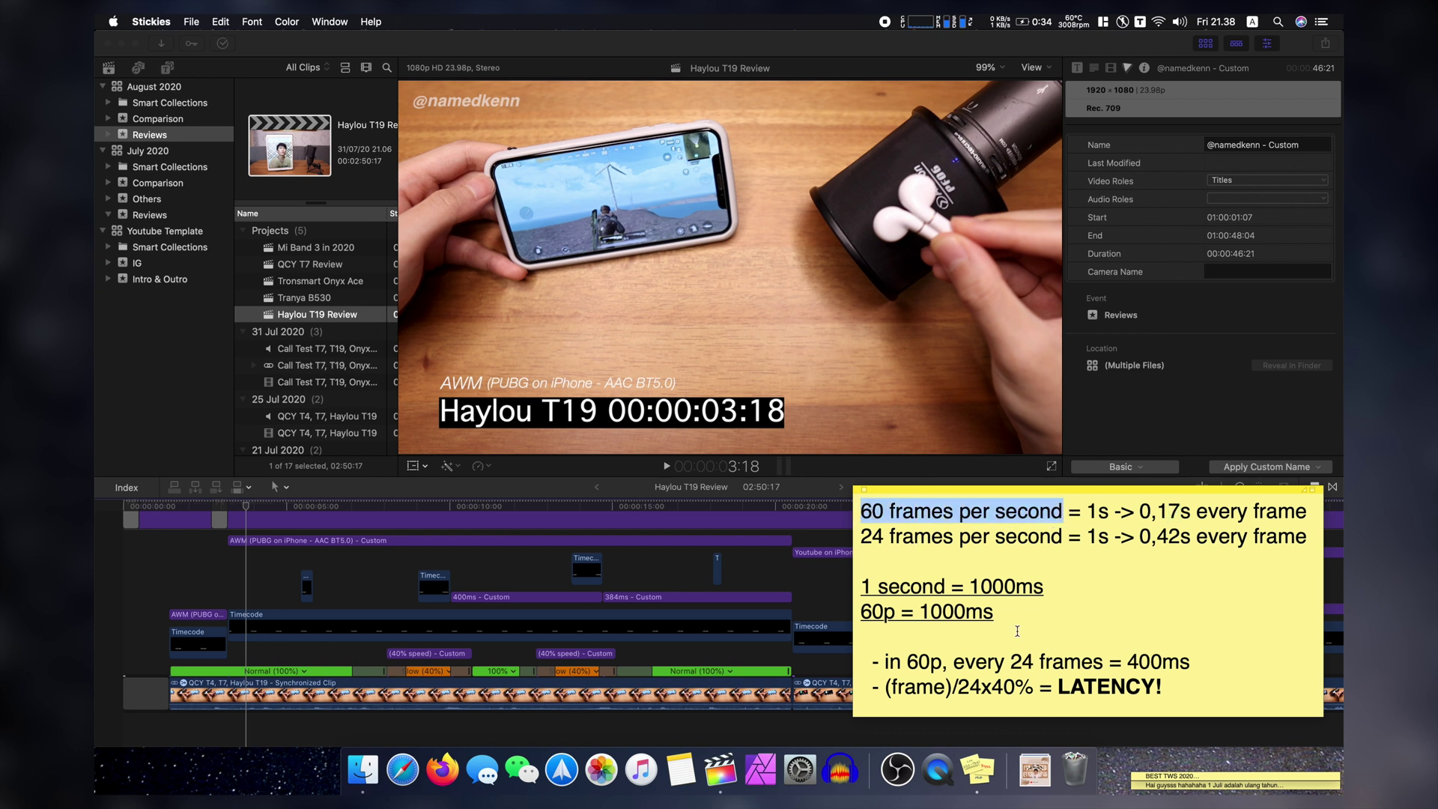
left_click_drag(860, 538, 1058, 539)
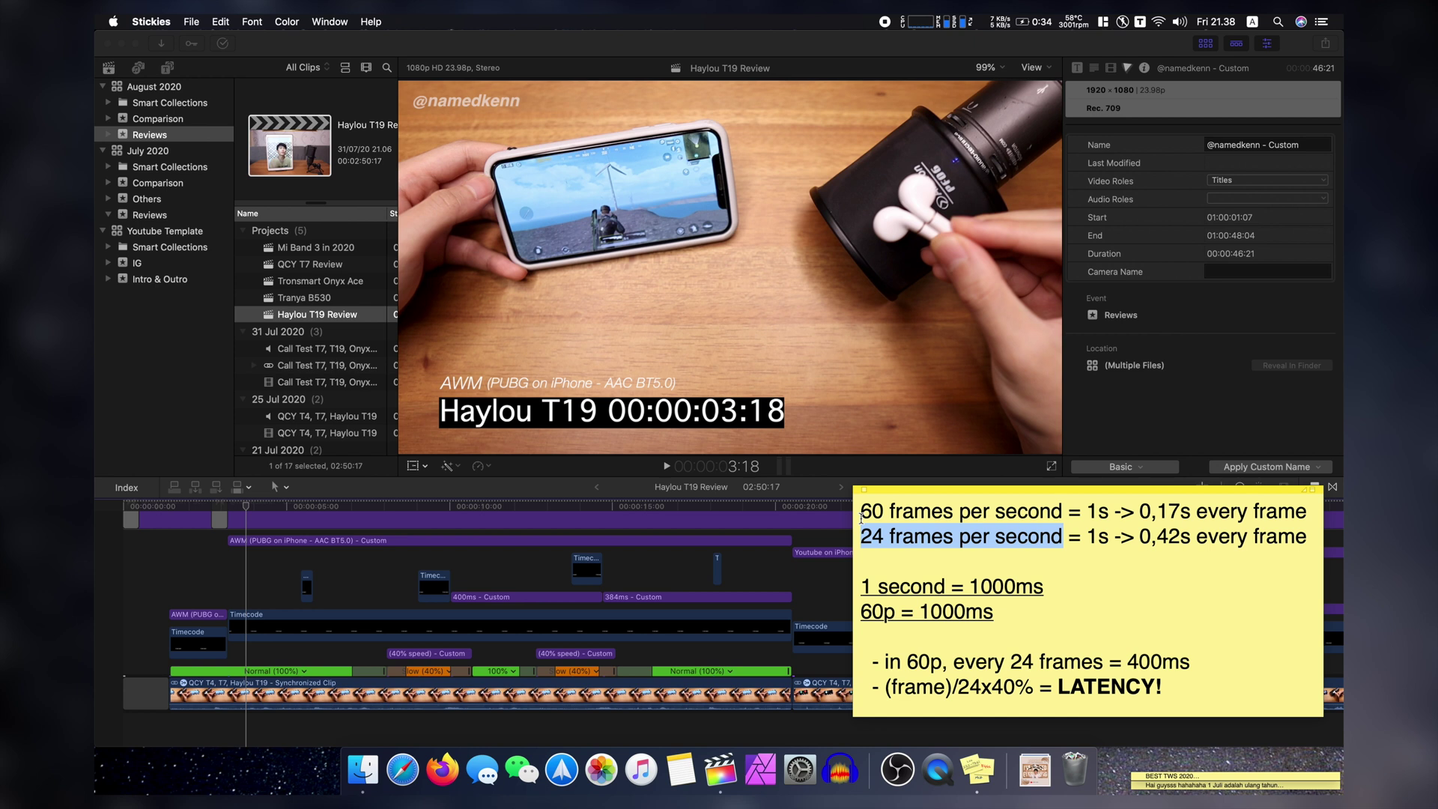
left_click_drag(861, 512, 1058, 511)
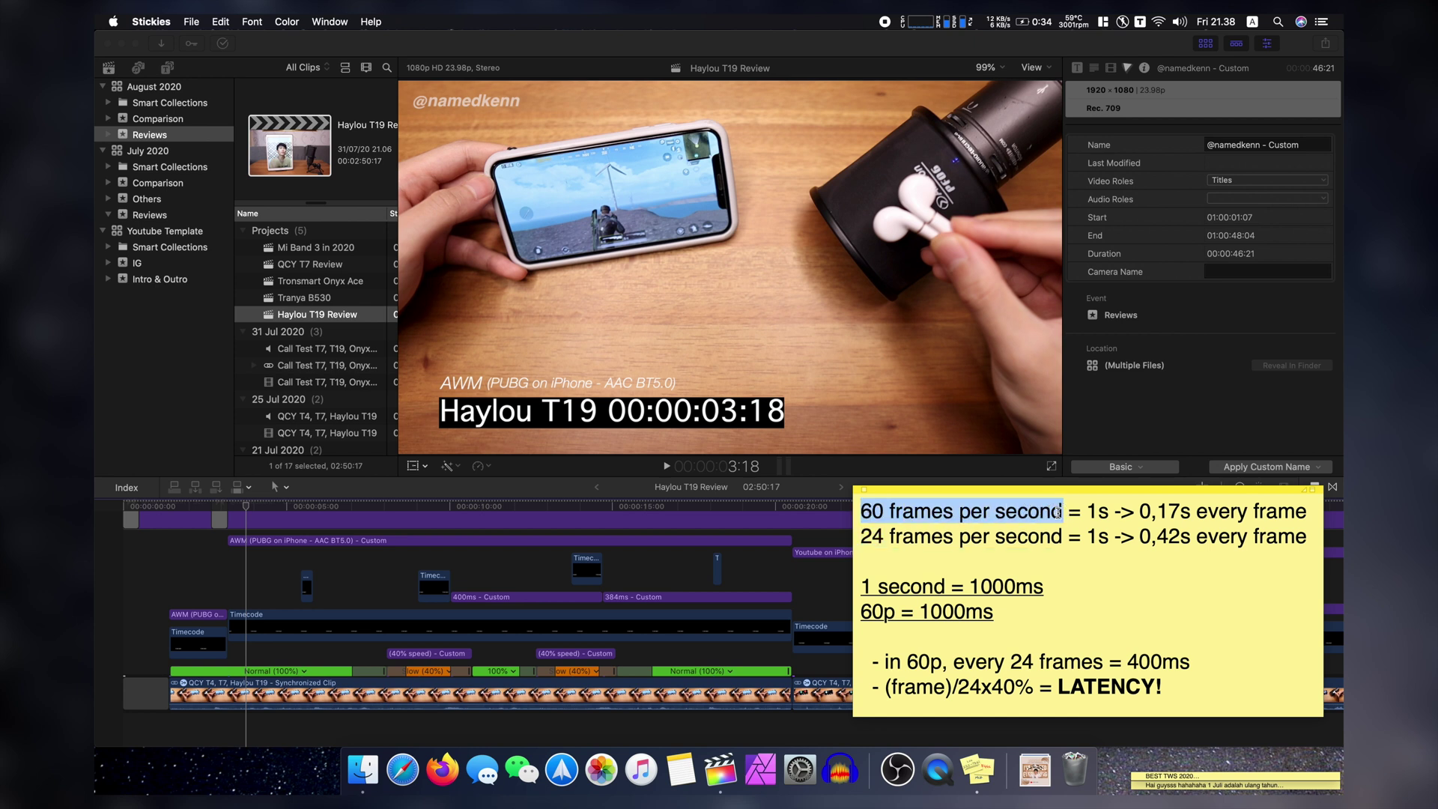
left_click(1063, 514)
left_click_drag(859, 514, 885, 512)
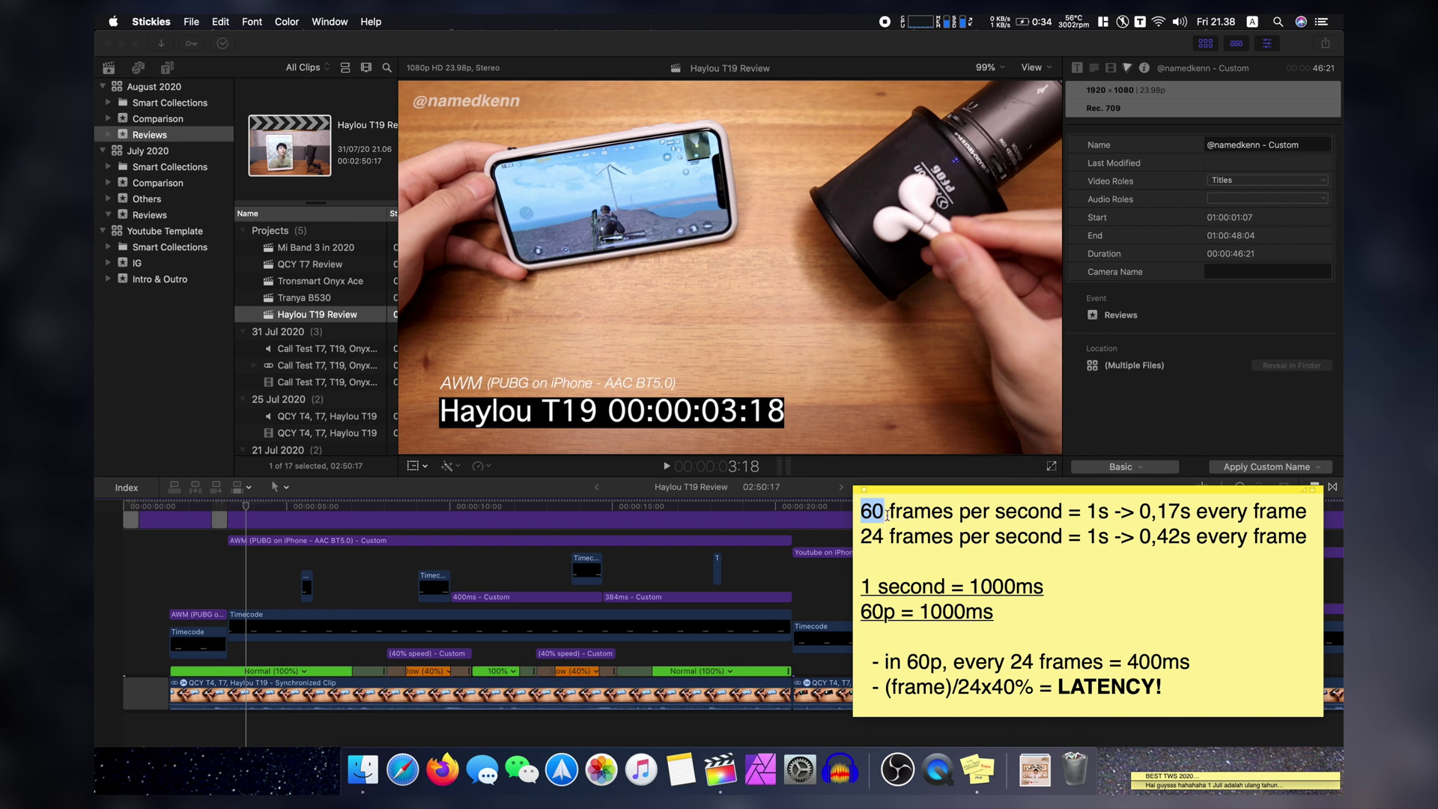
left_click(865, 511)
Compute 1/60 in Spotlight, then review the 0,17s and 0,42s values in the note.
key("super+space")
type("1/60")
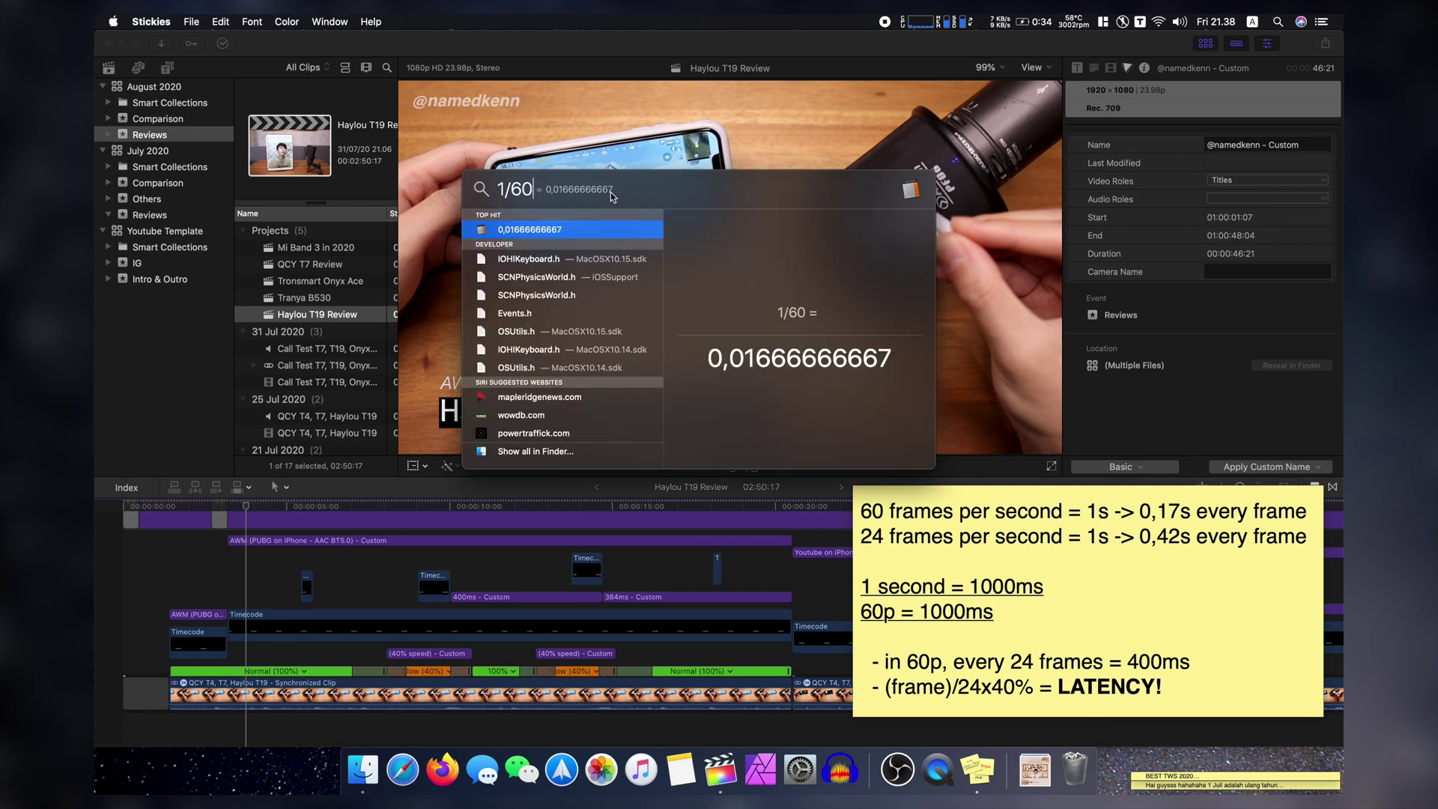
key("Escape")
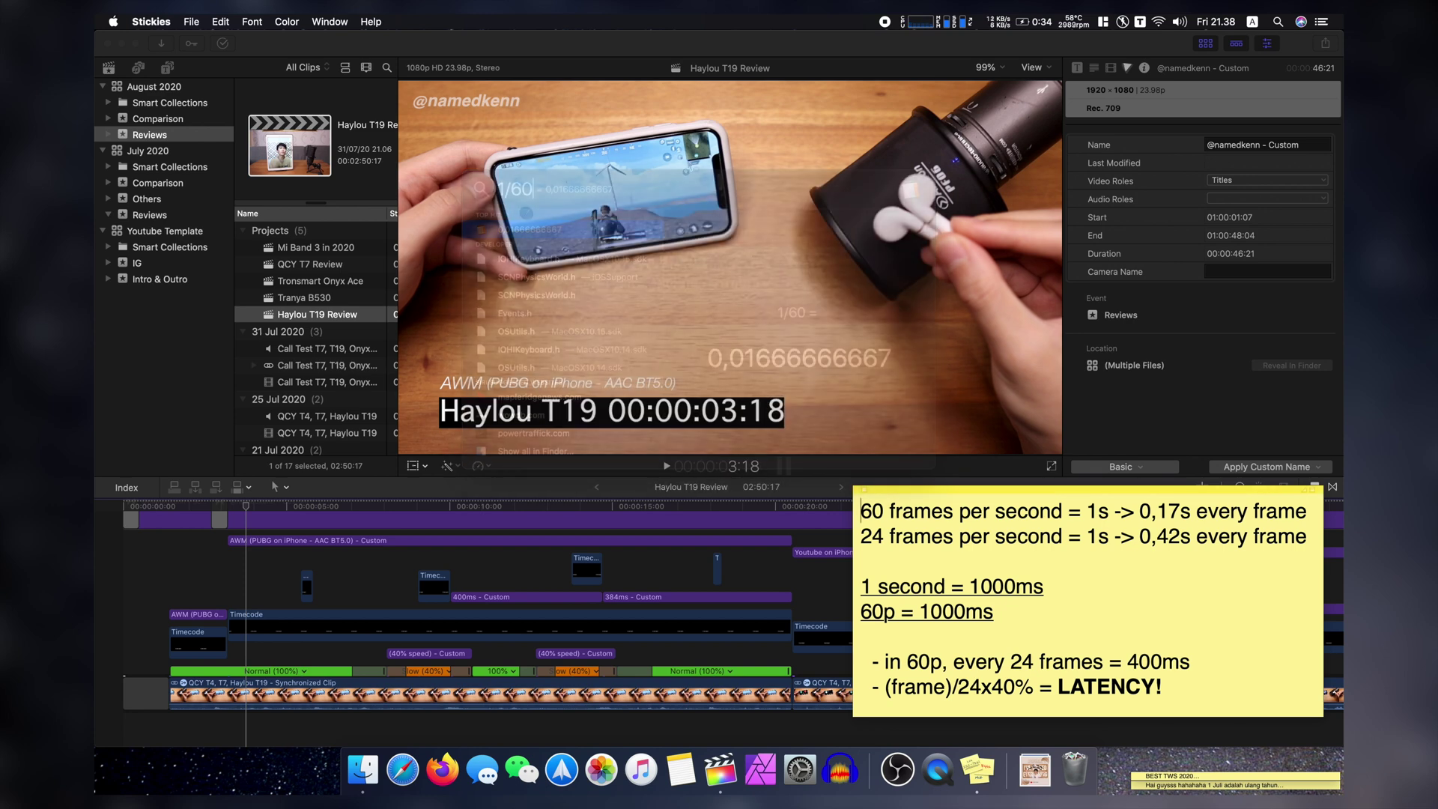
mouse_move(1168, 513)
left_mouse_down()
mouse_move(1183, 512)
mouse_move(1149, 511)
left_mouse_up()
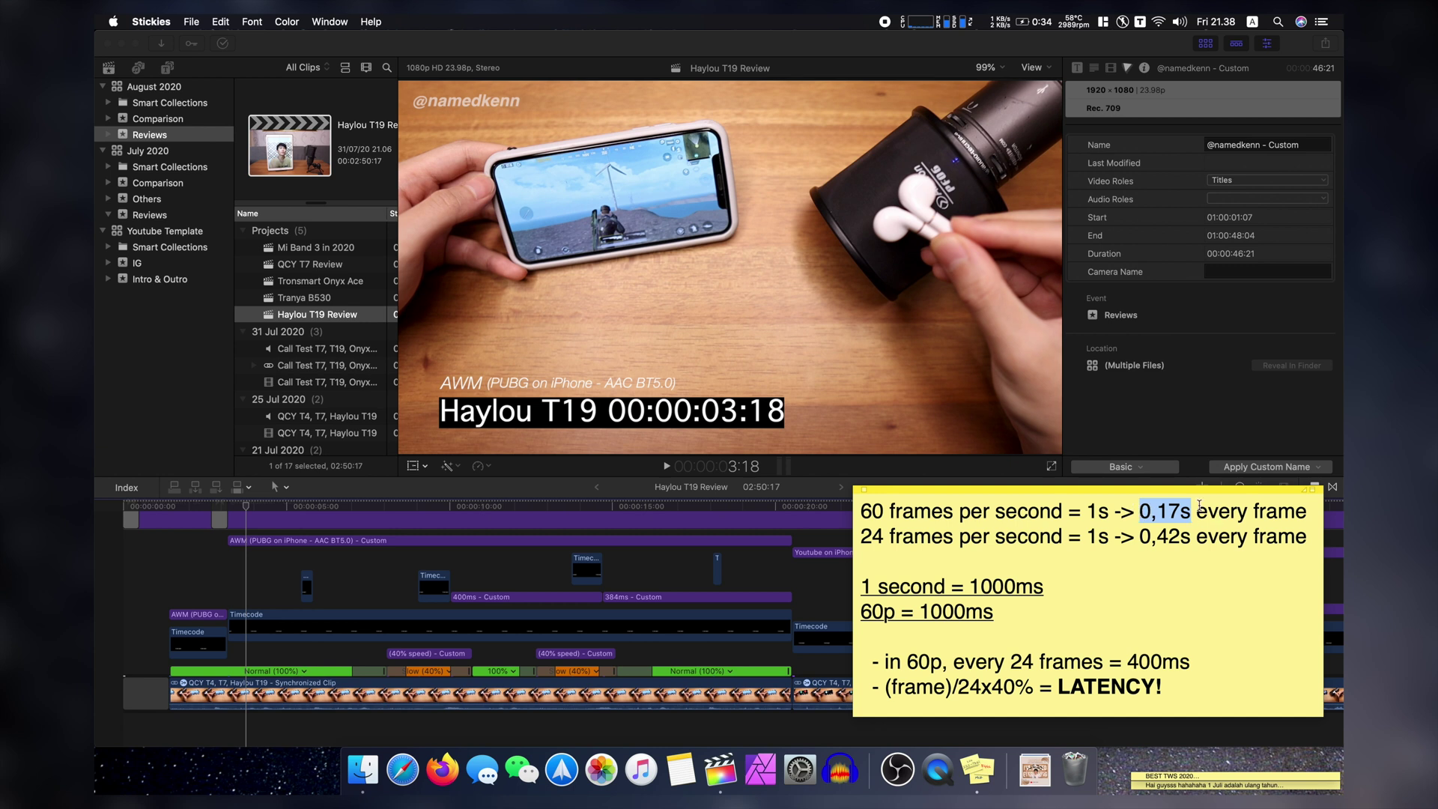
left_click_drag(861, 536, 885, 536)
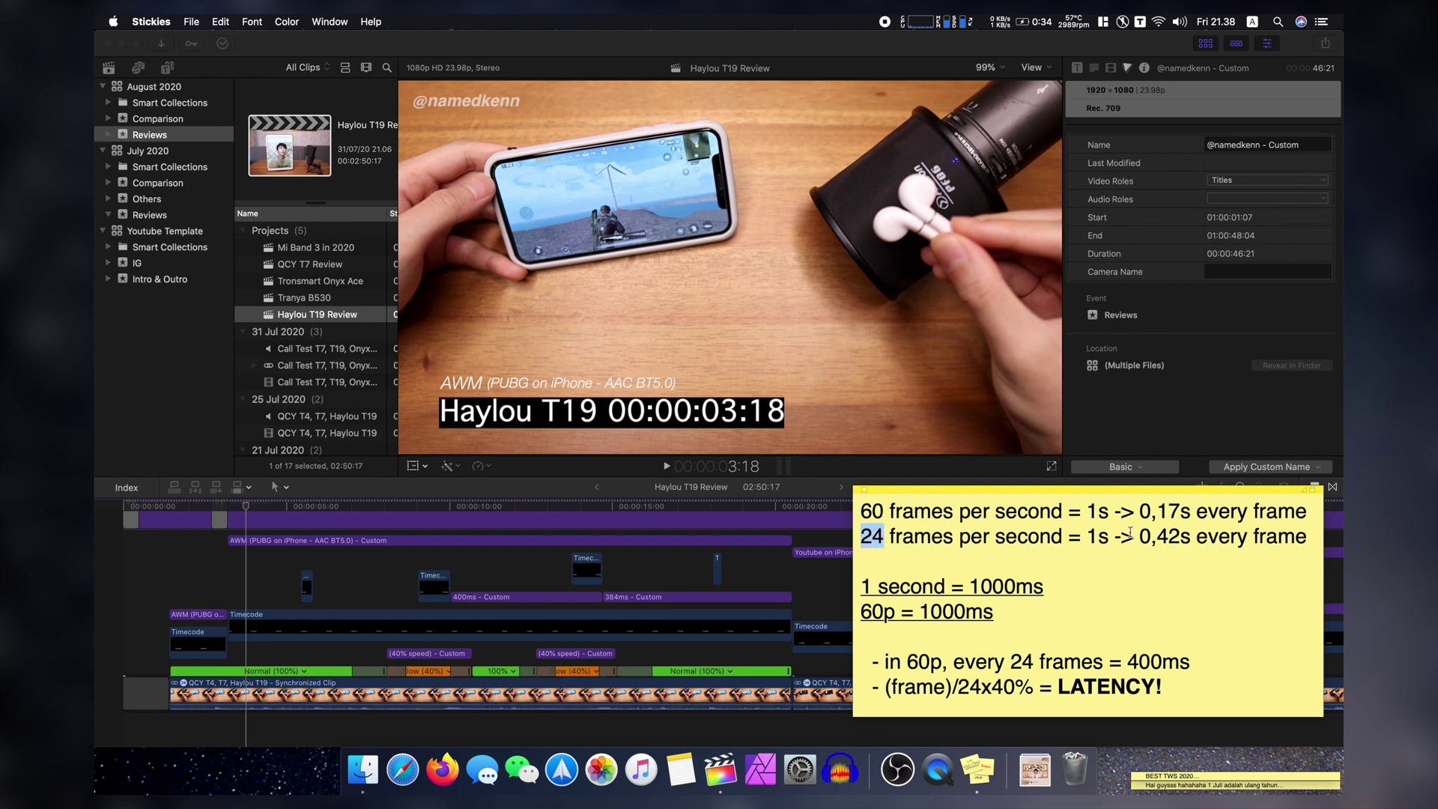
left_click_drag(1139, 537, 1186, 539)
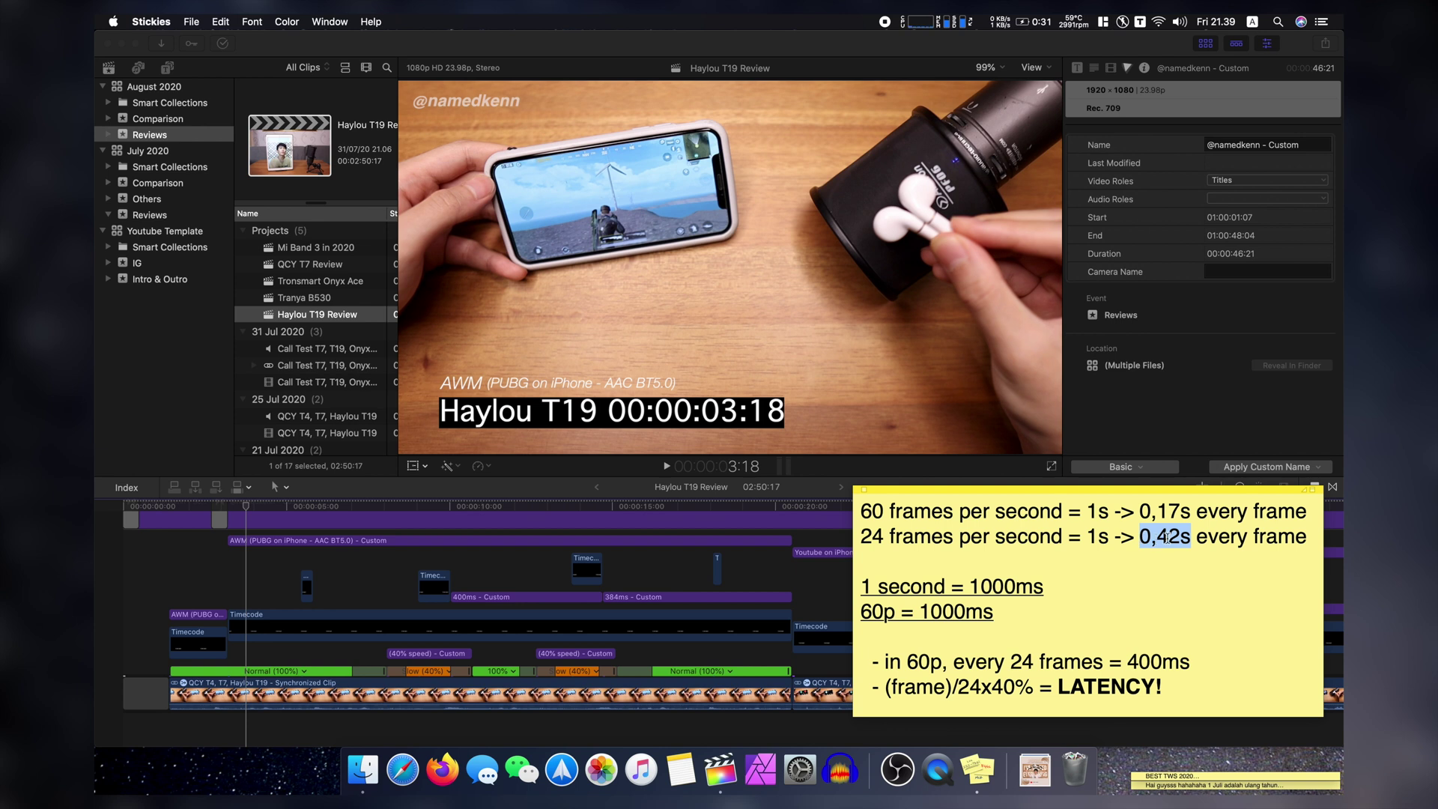
double_click(1188, 513)
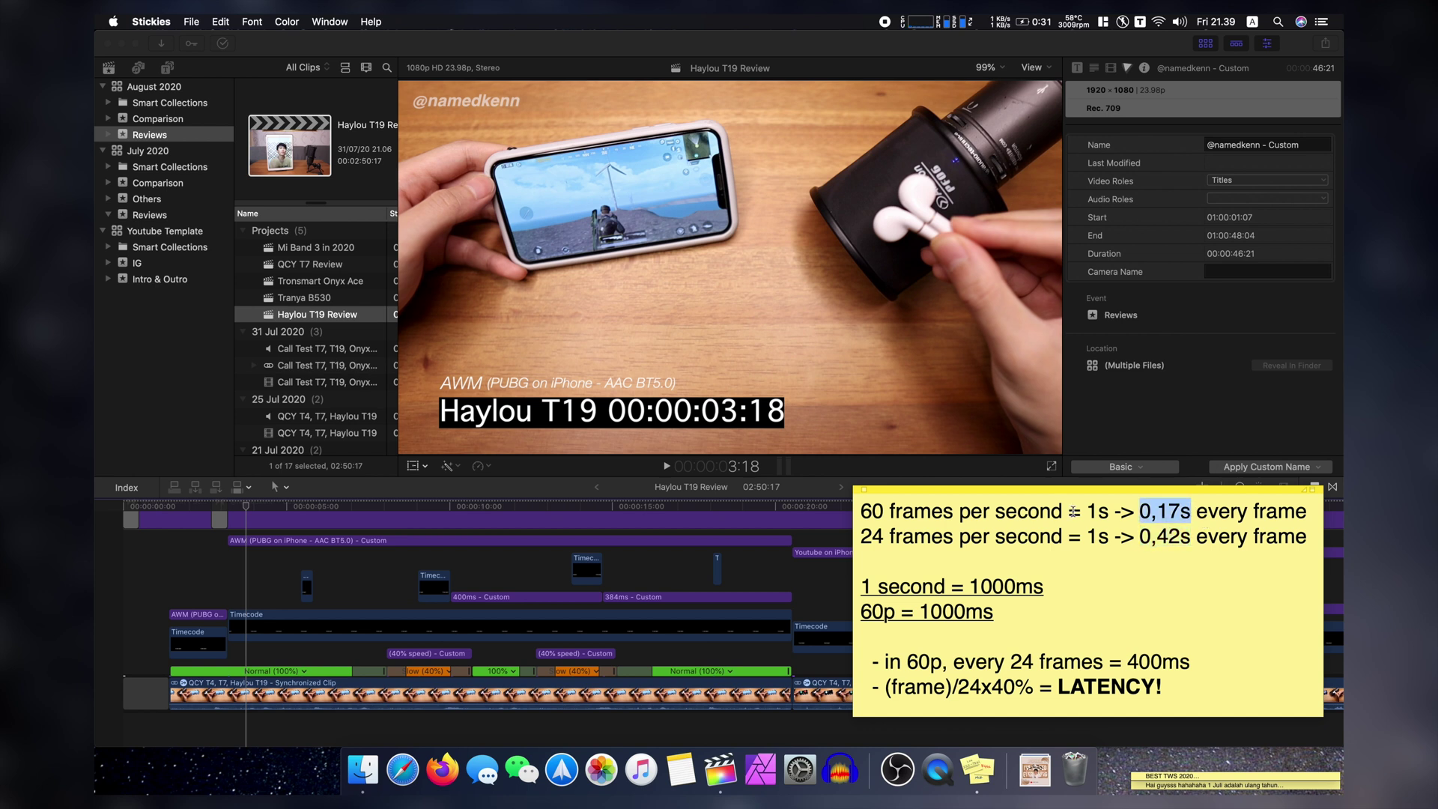
left_click_drag(860, 511, 1065, 511)
left_click(1134, 511)
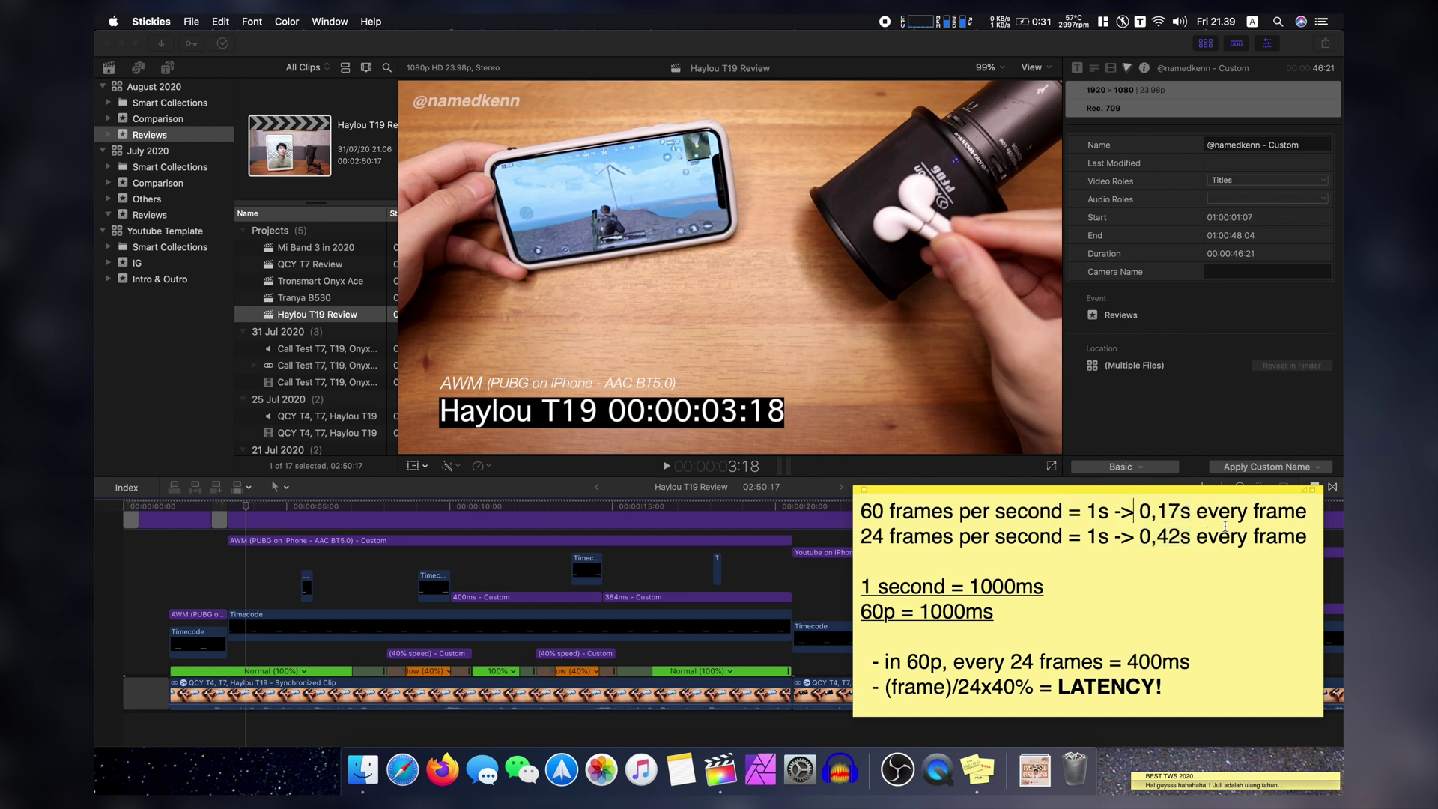
Check the Haylou T19 Review project, then highlight 60p, 24 and 400ms in the note before returning.
left_click(594, 726)
left_click(670, 693)
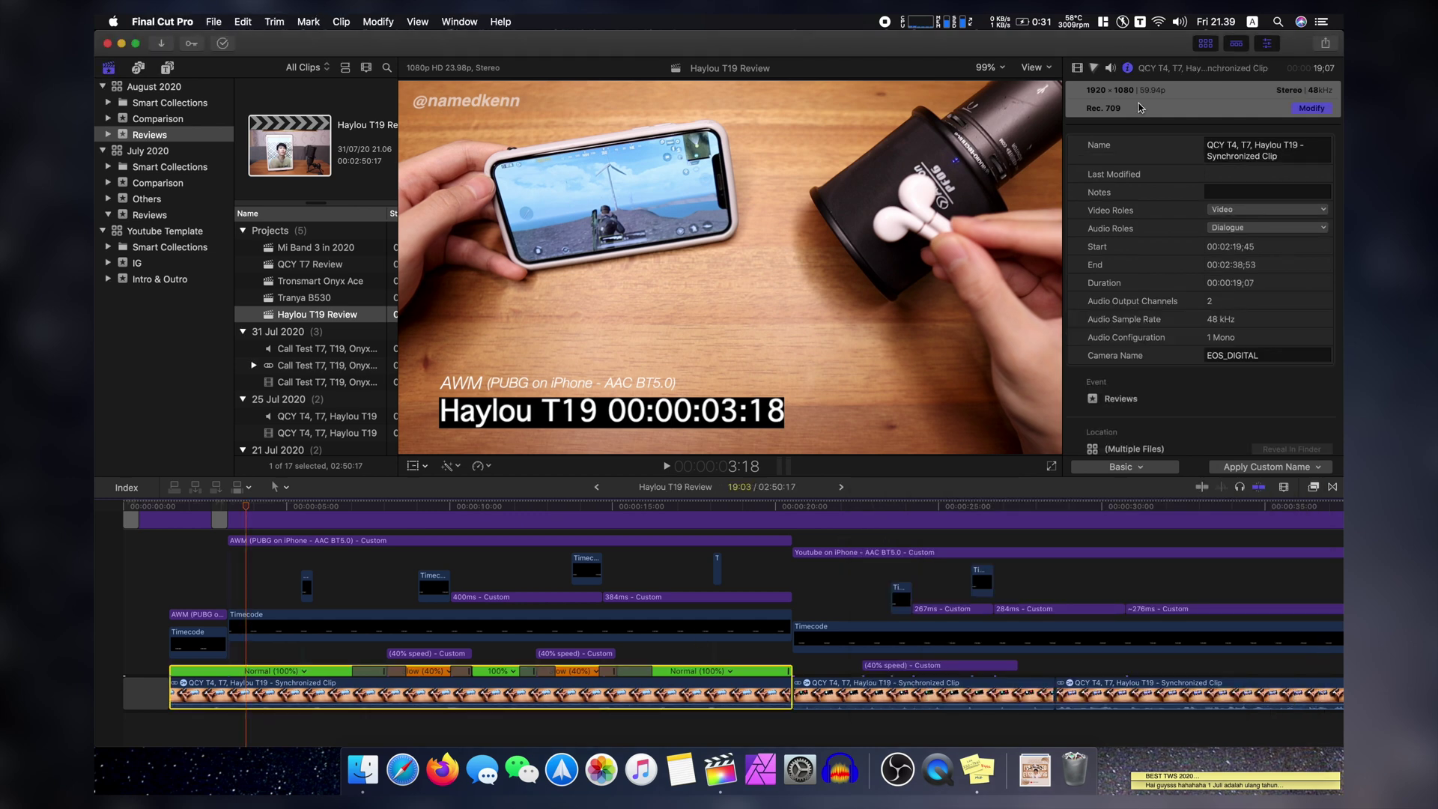
left_click(331, 316)
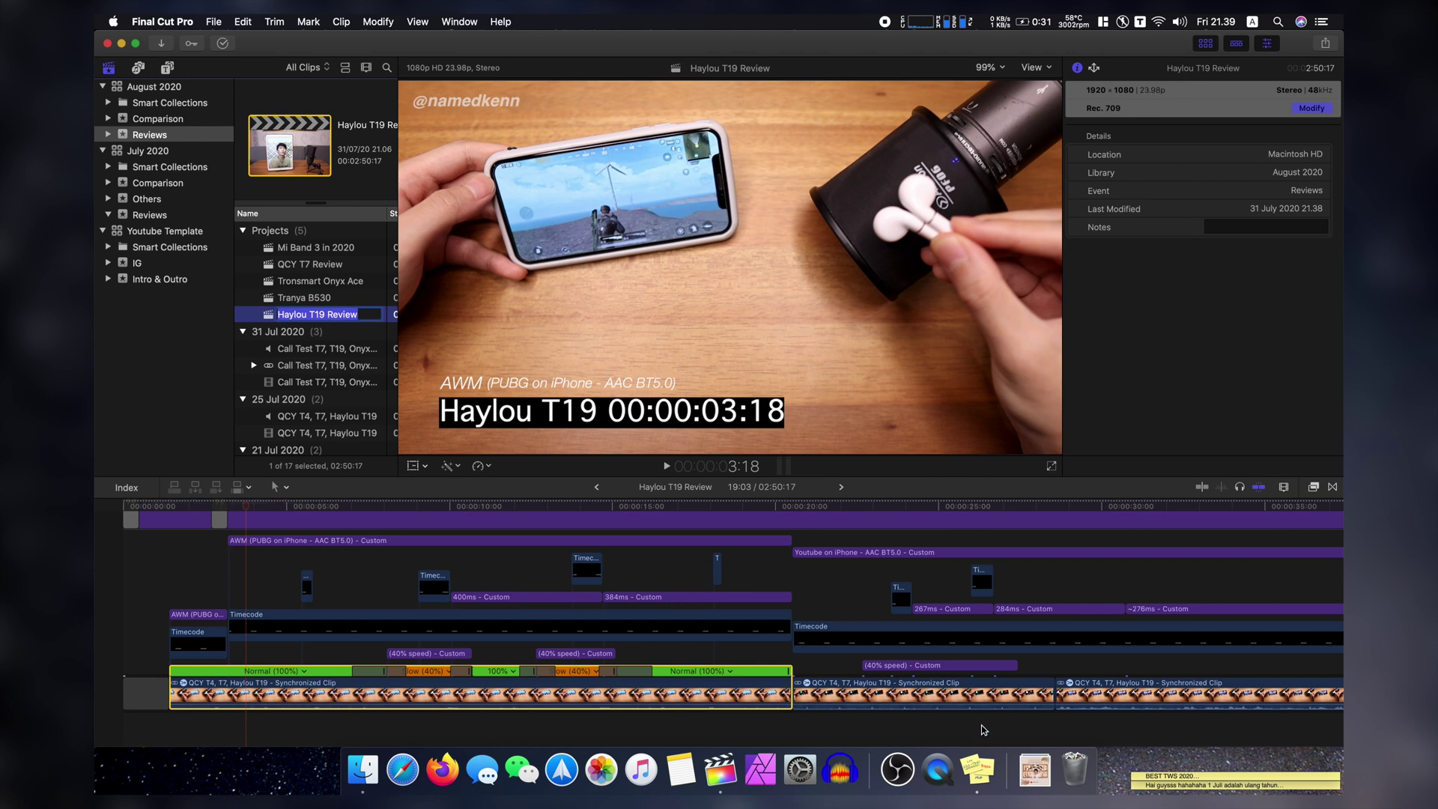
left_click(977, 769)
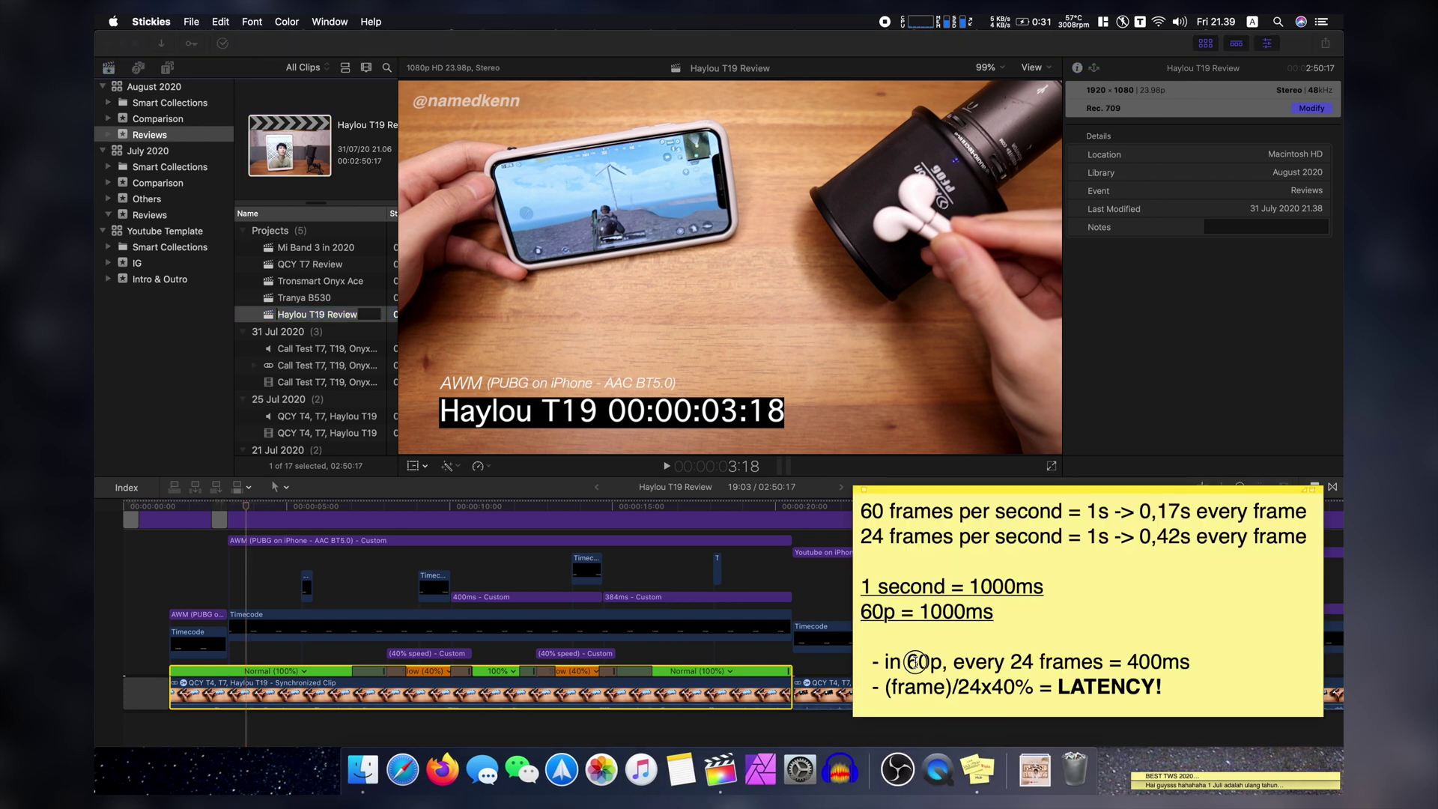
left_click_drag(906, 662, 936, 665)
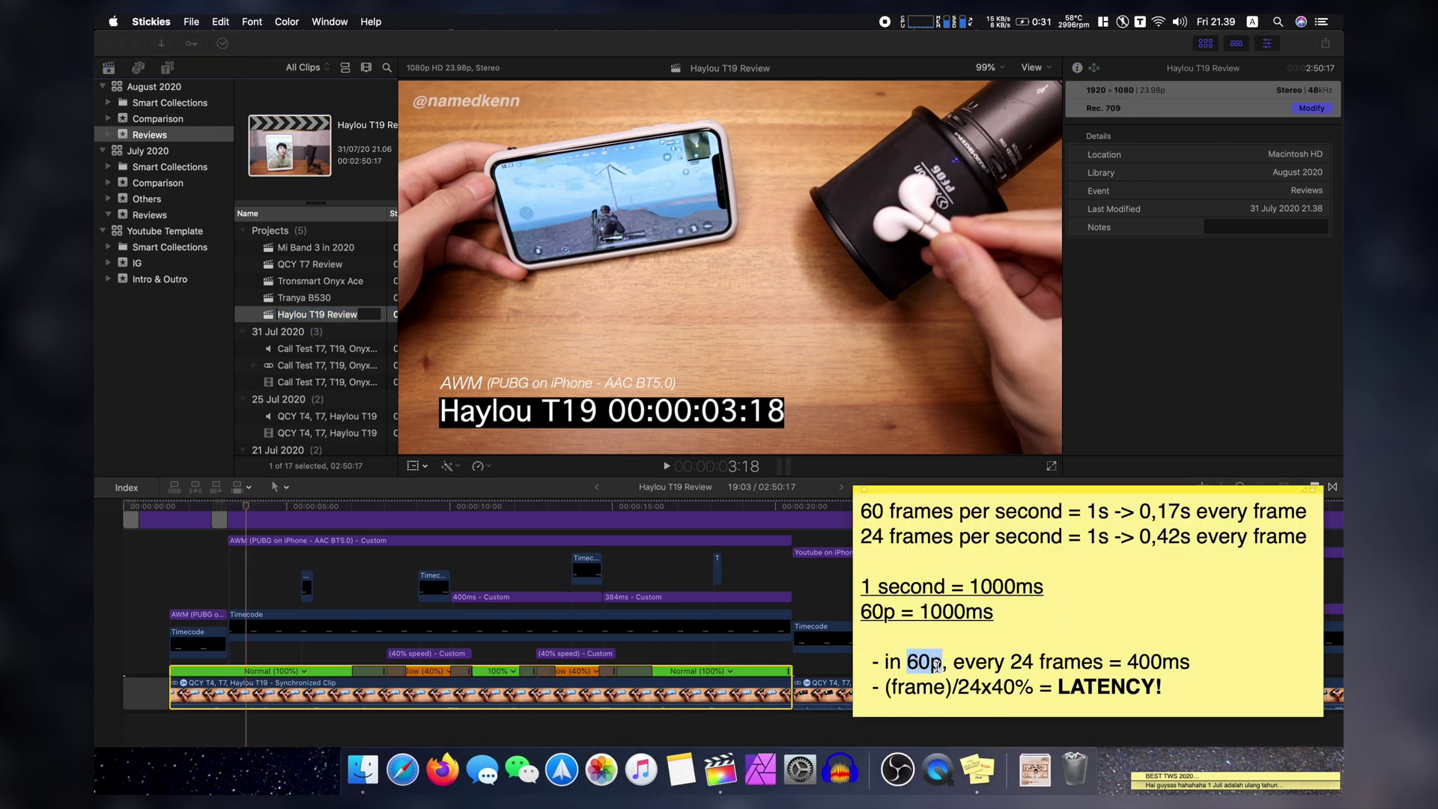
double_click(1026, 662)
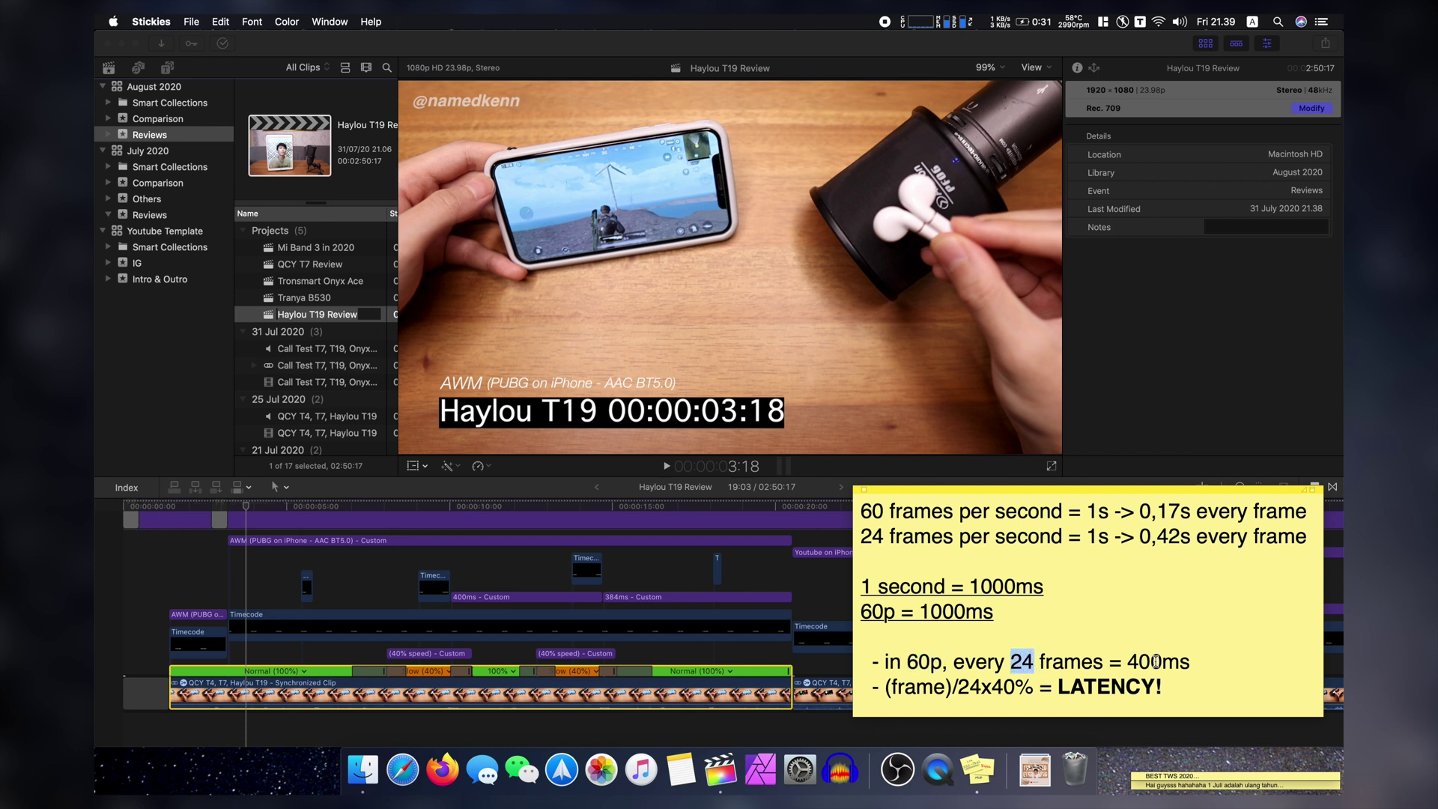
double_click(1153, 662)
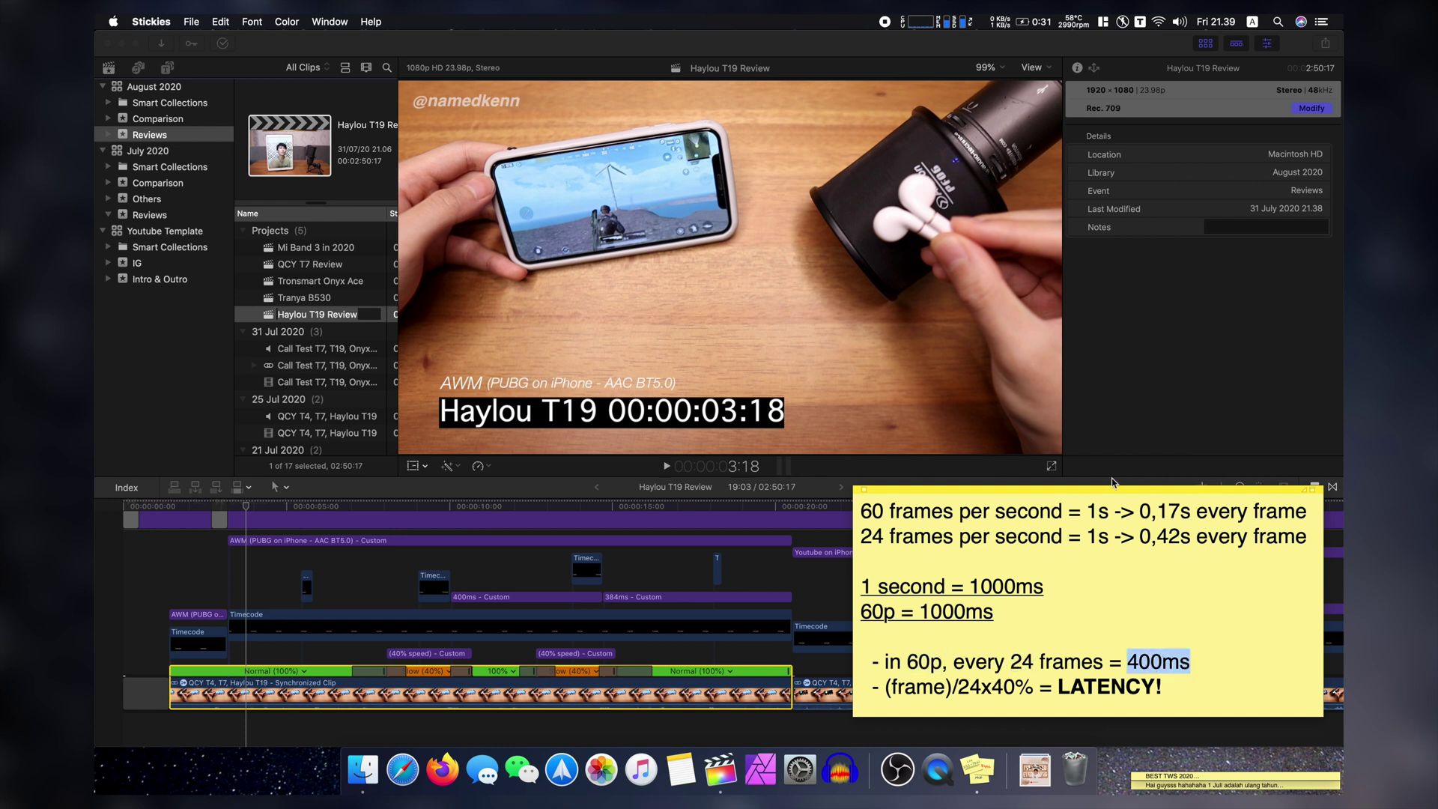
left_click(1161, 442)
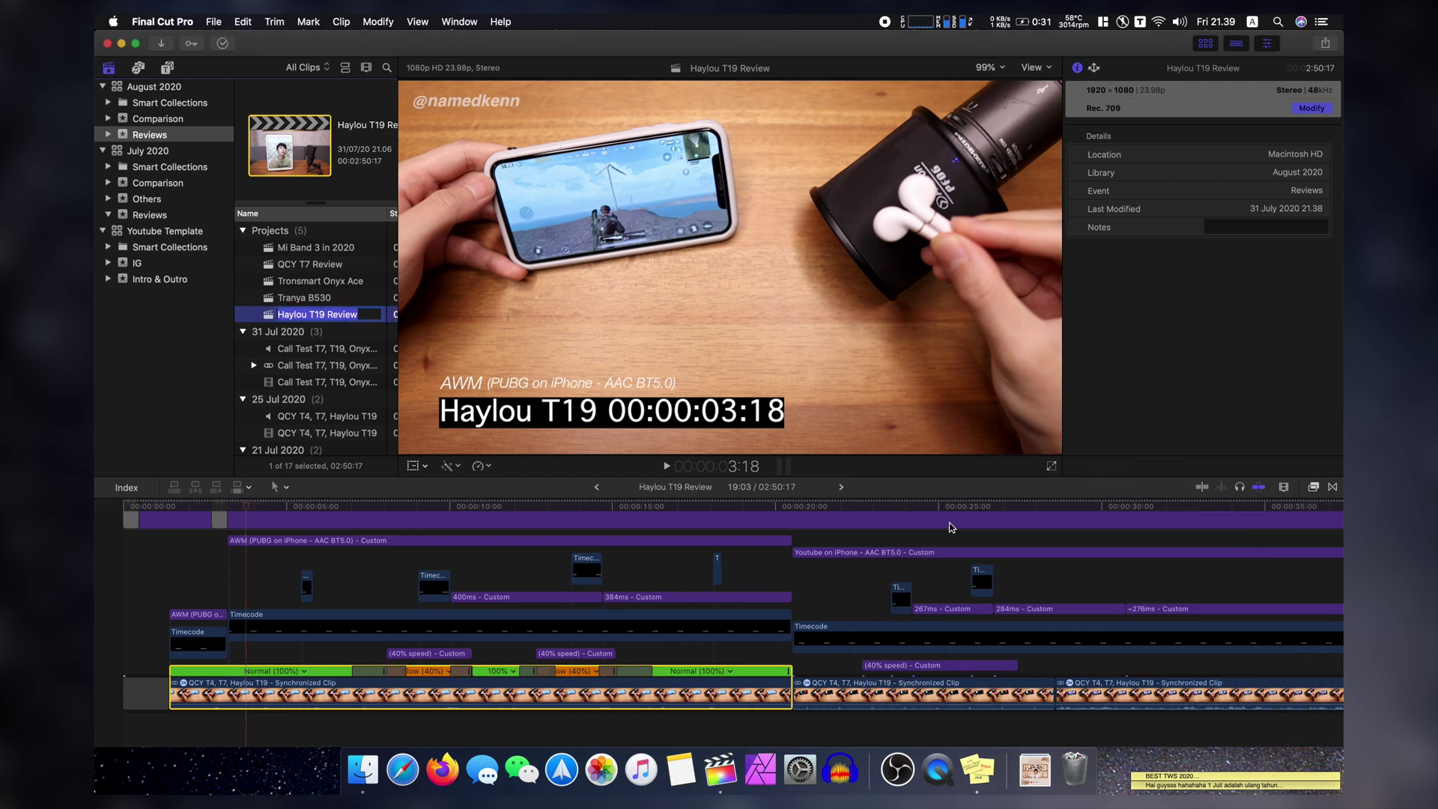
Zoom the timeline in around 8 seconds, turn off skimming, and select the QCY T4 clip.
left_click(384, 597)
key("super+equal")
key("super+equal")
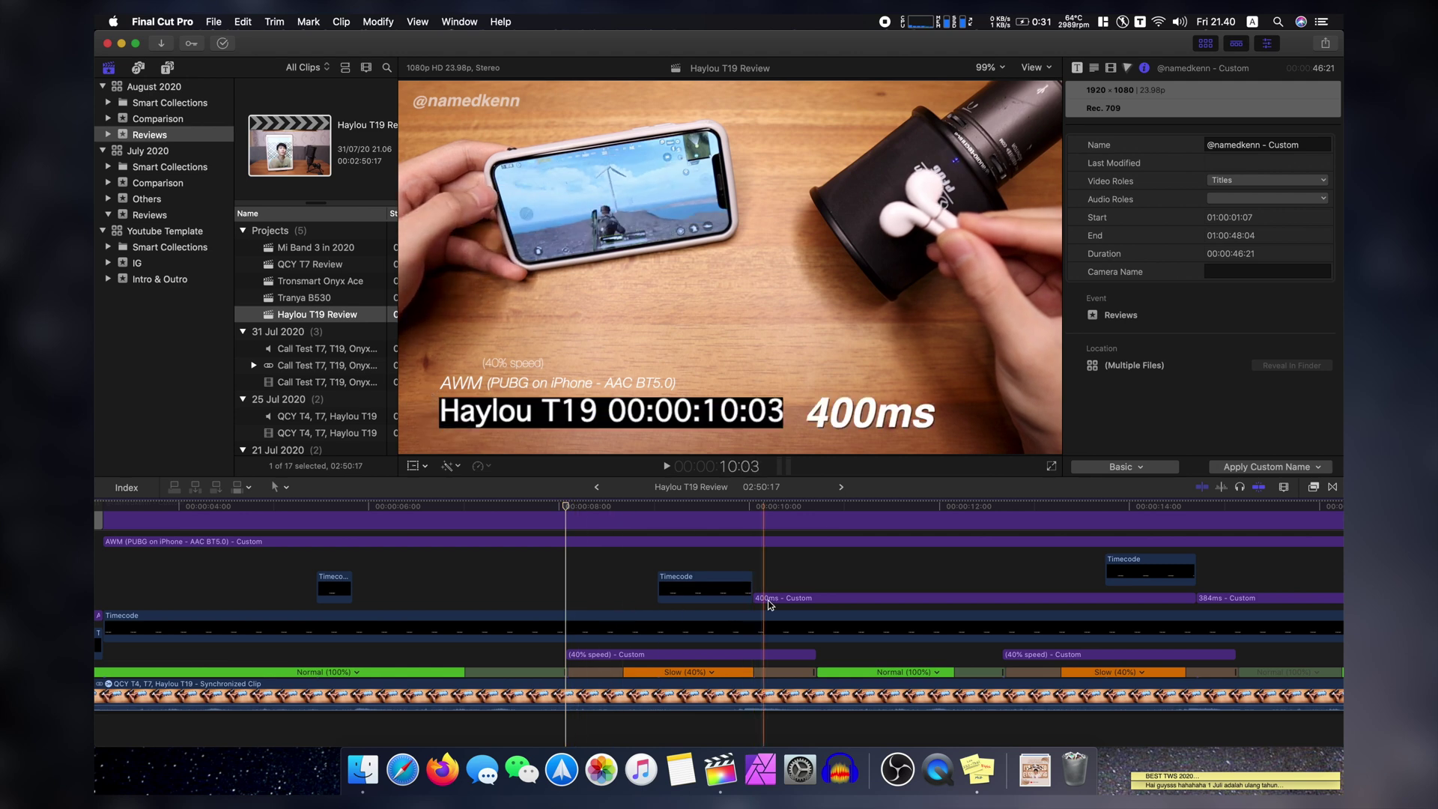
key("s")
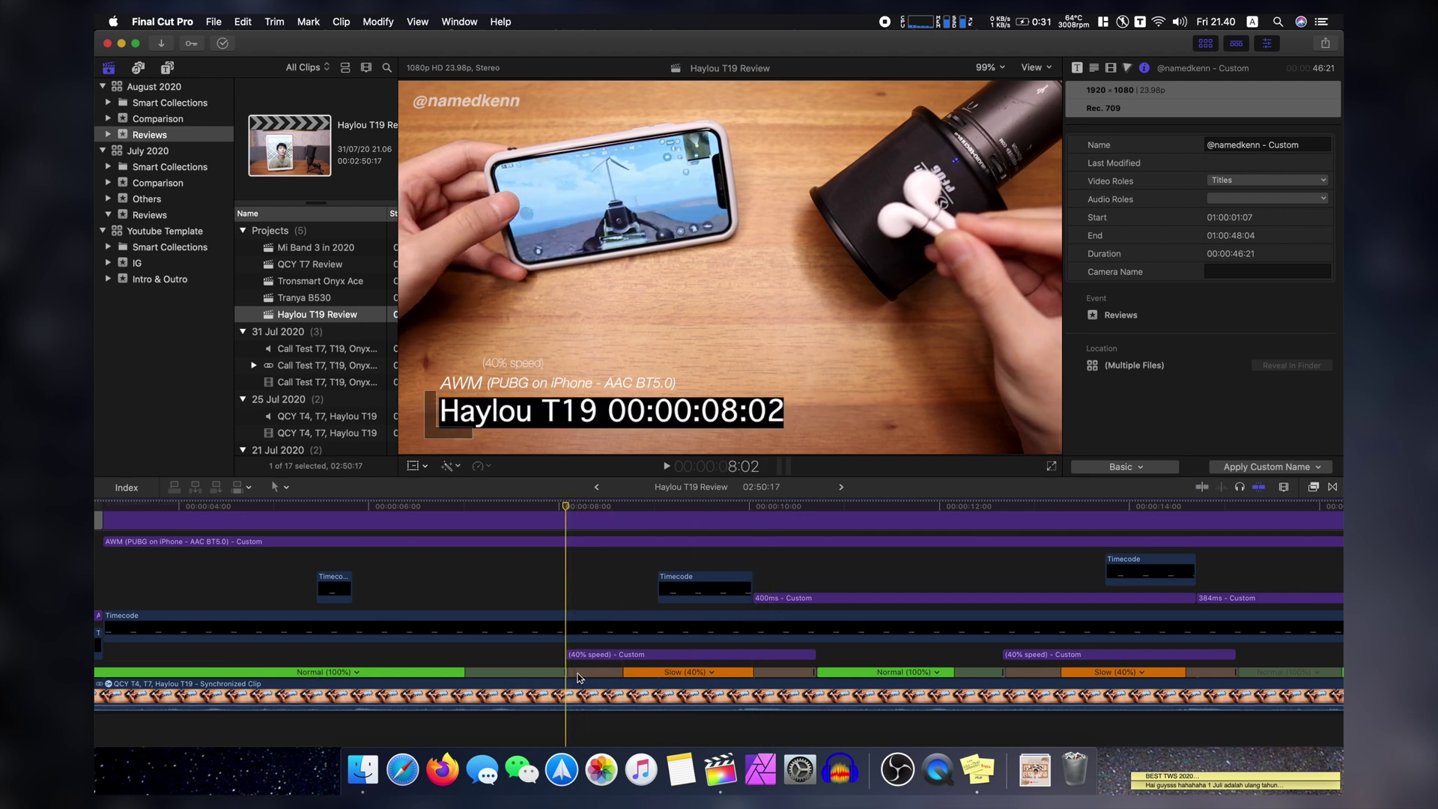
left_click(582, 698)
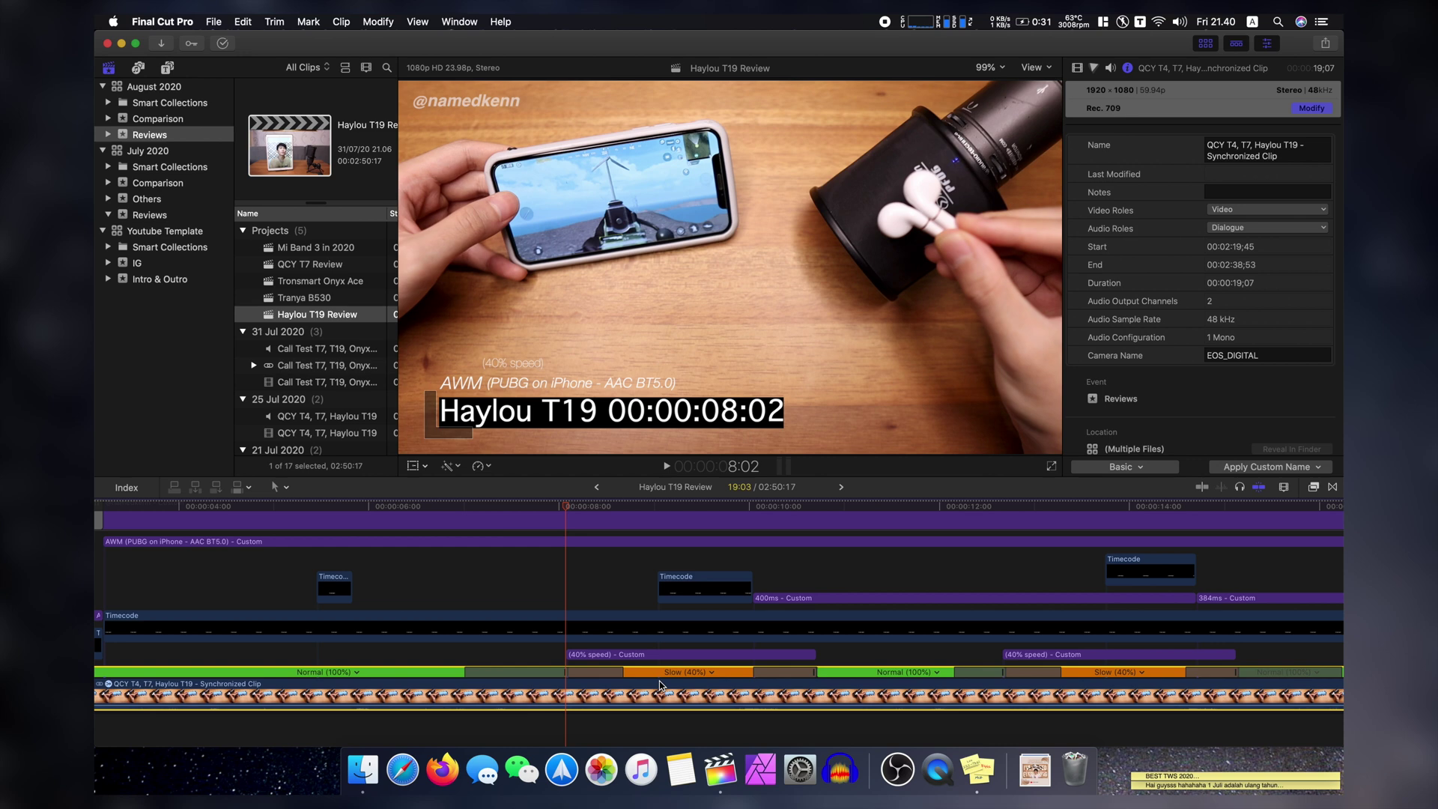
key("super+space")
Edit the Spotlight query to 60x40% to get 24, then clear and close it.
type("60afbc0ee9ad3084acf26987f3de79e687a")
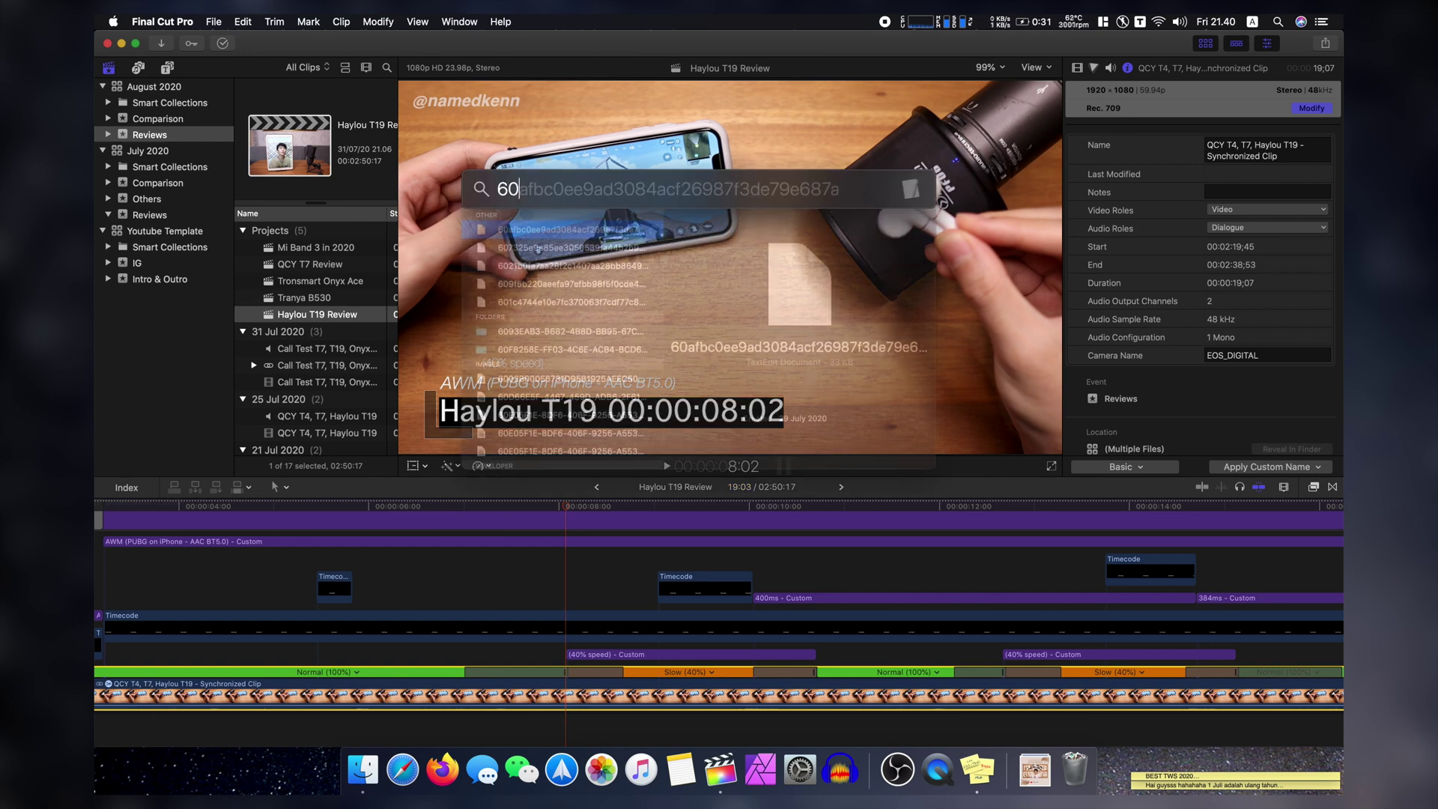
left_click(519, 189)
key("super+shift+Right")
type("%")
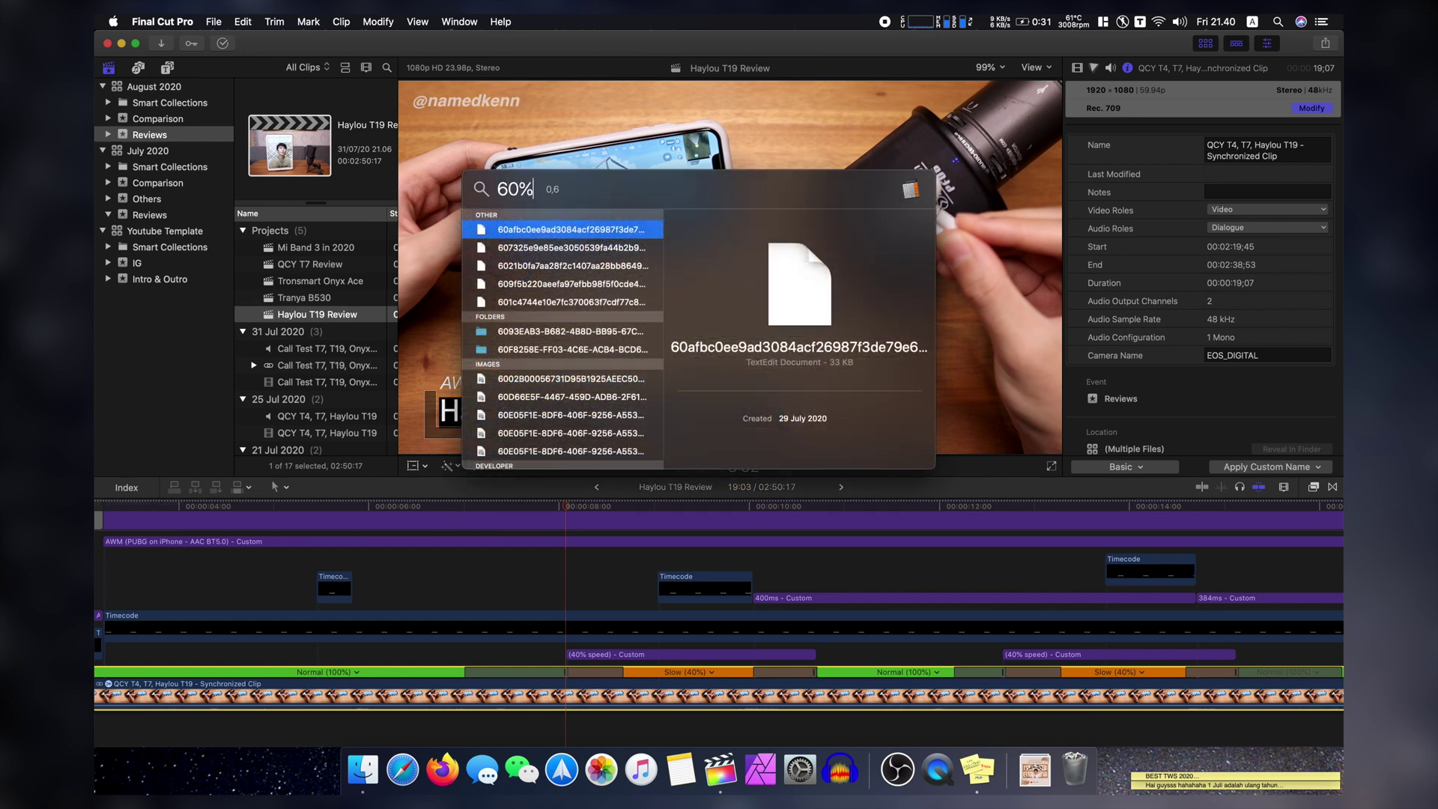
key("super+z")
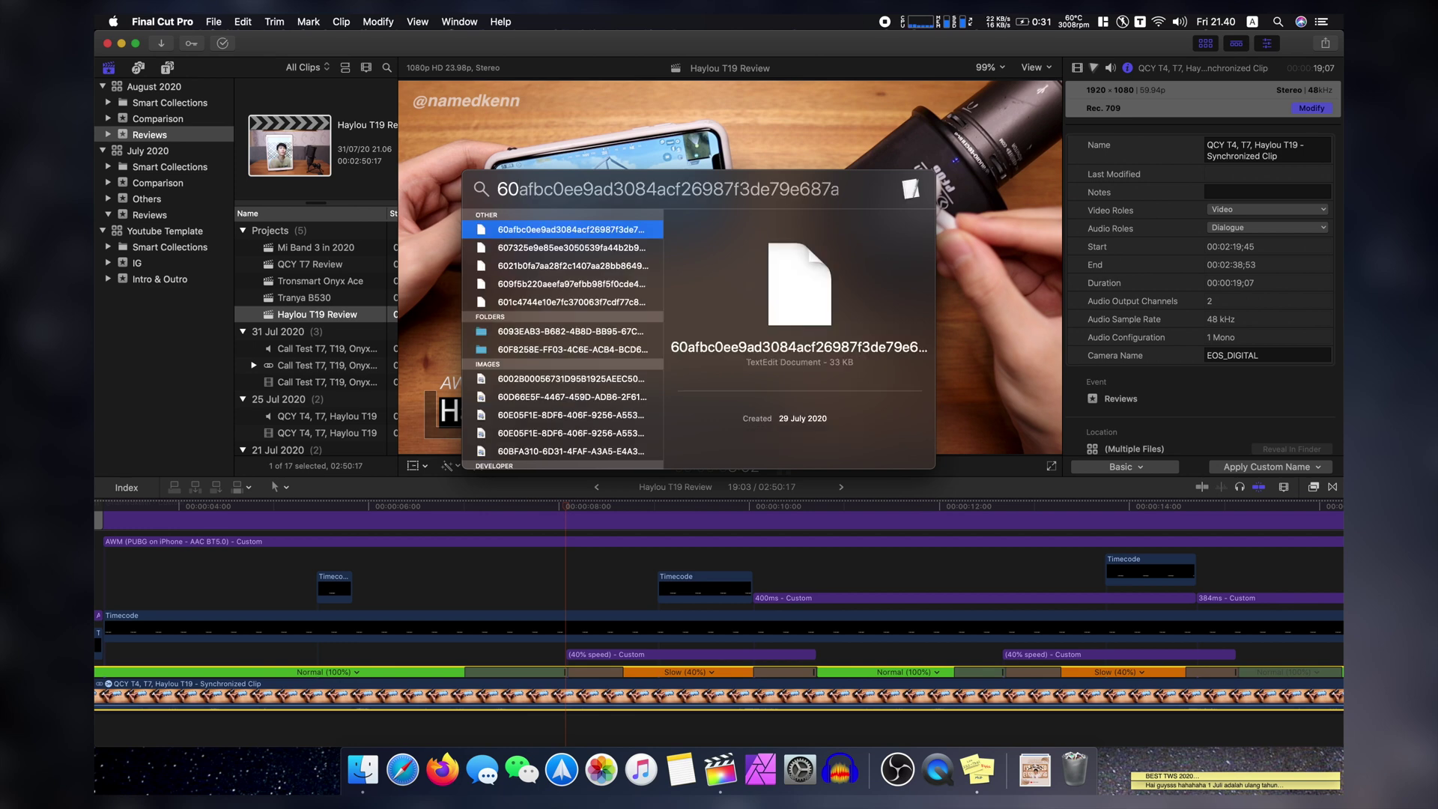
key("super+shift+Right")
type("x40%")
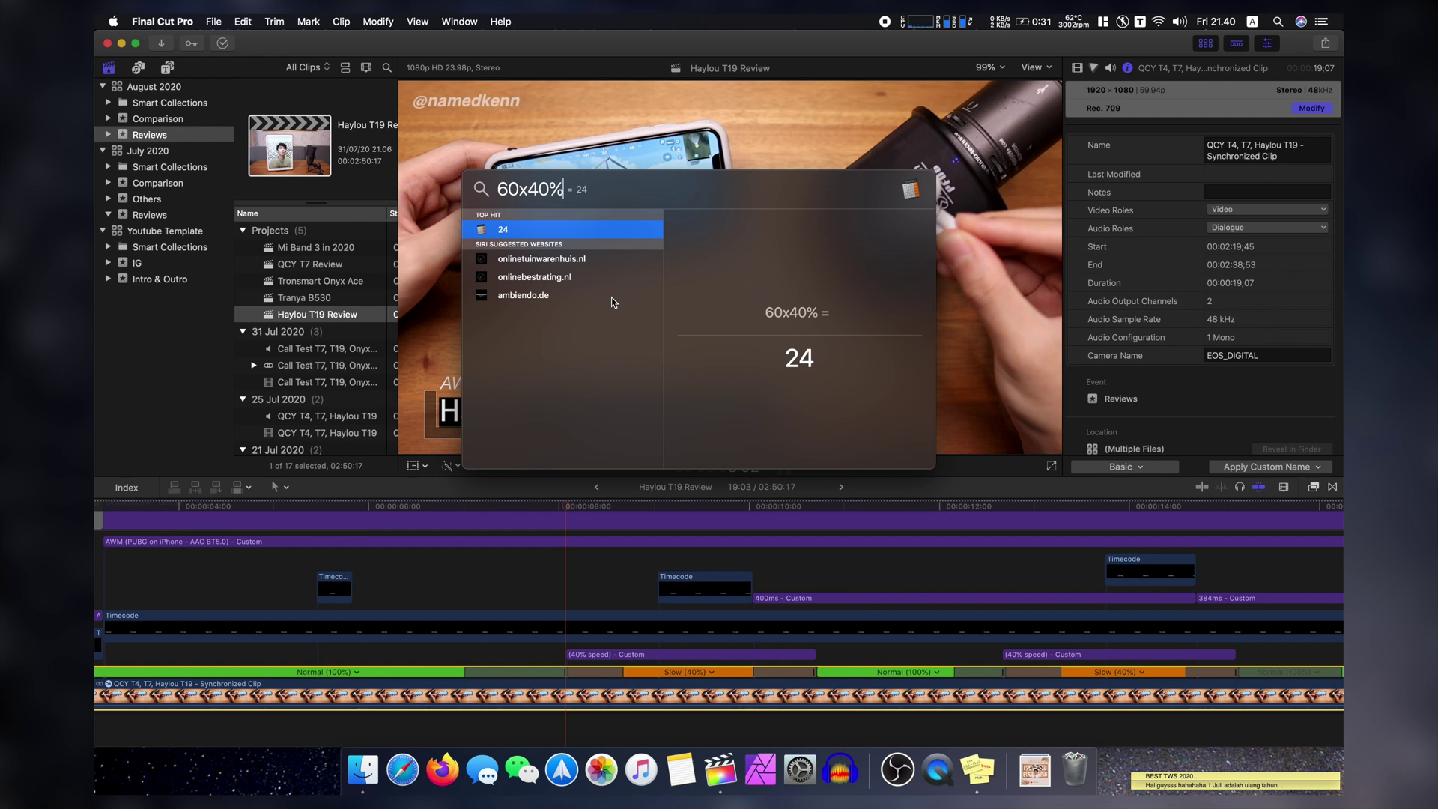
key("super+a")
key("BackSpace")
key("Escape")
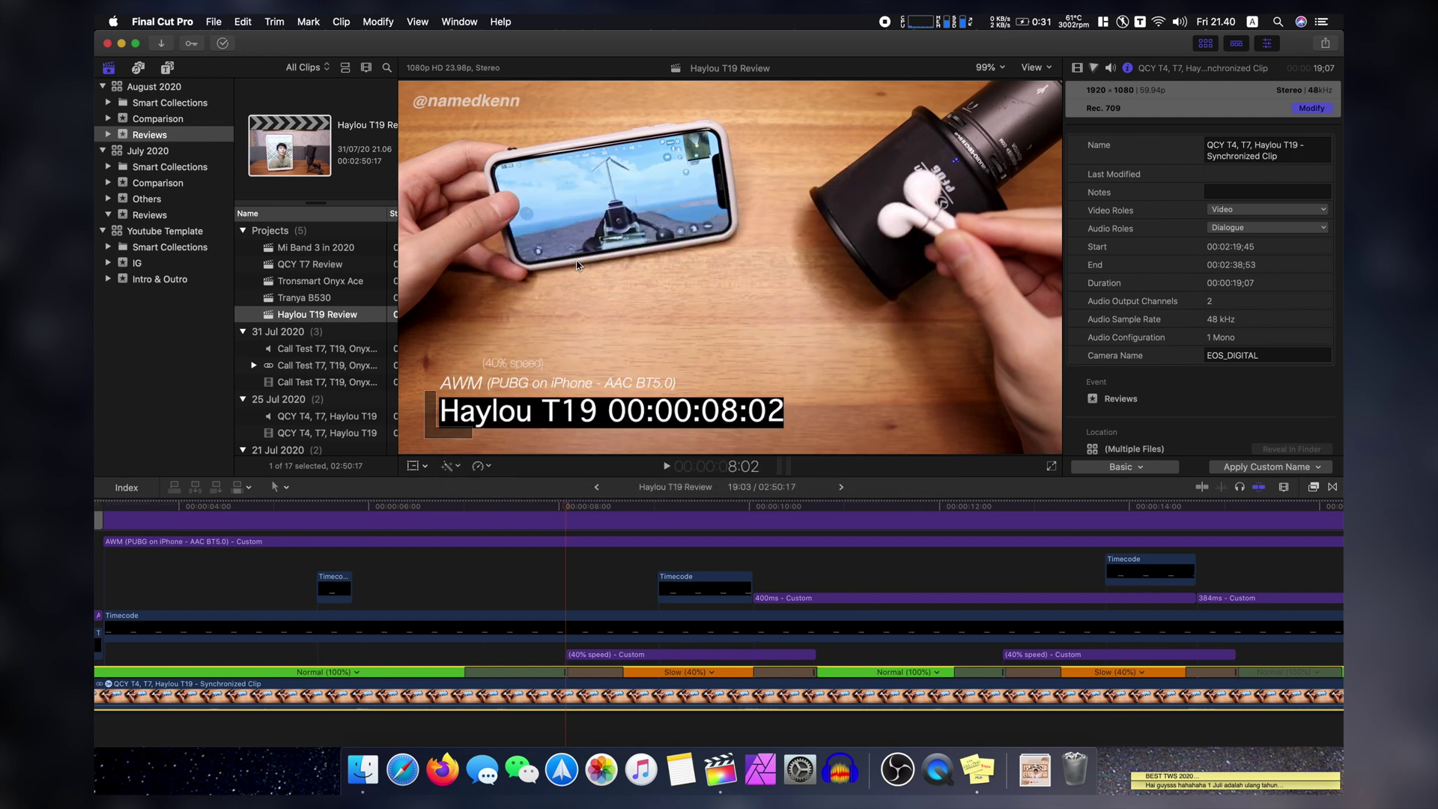
Play and step the slowed section frame by frame between 08:06 and 08:16.
left_click(347, 319)
left_click(293, 316)
left_click(567, 592)
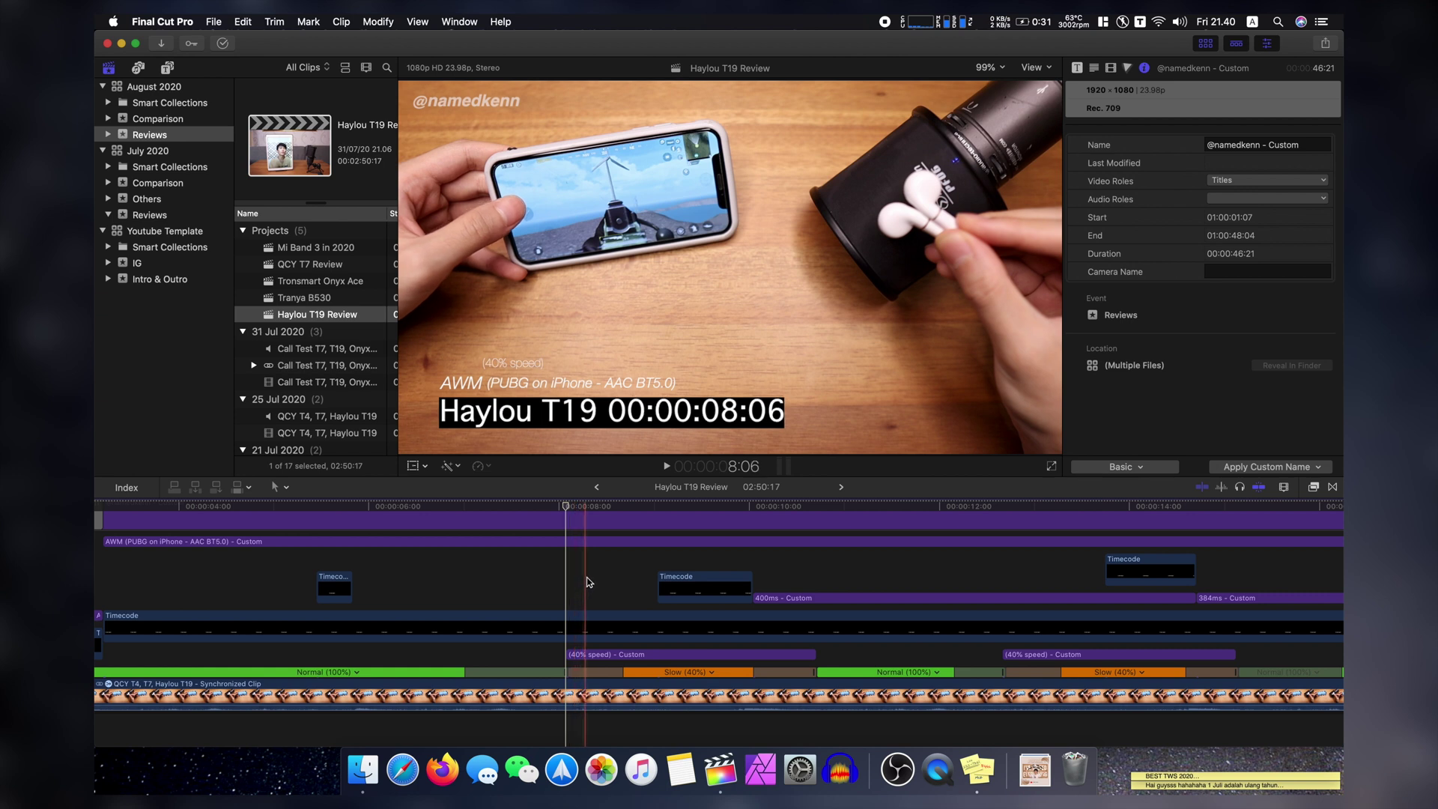
left_click(590, 582)
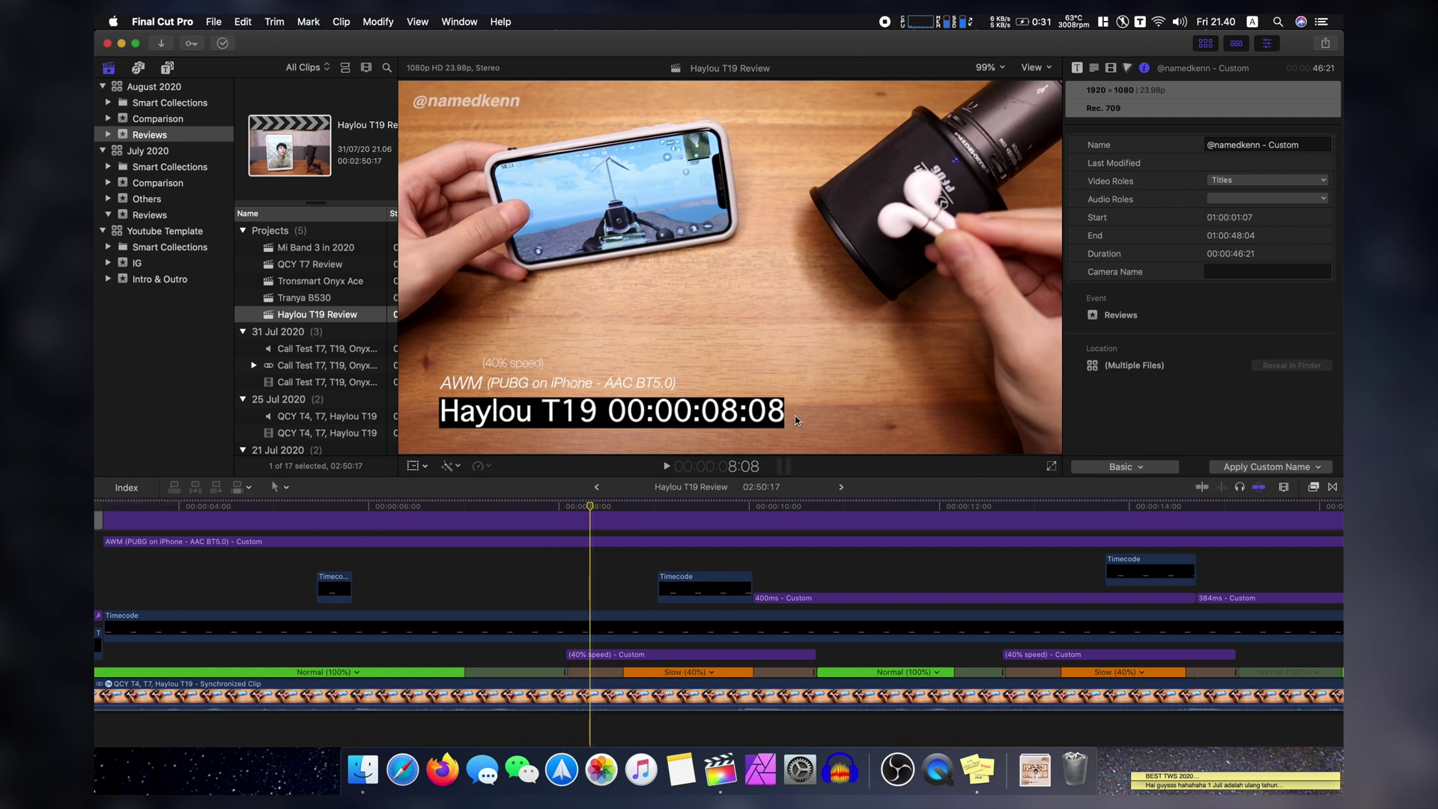
key("space")
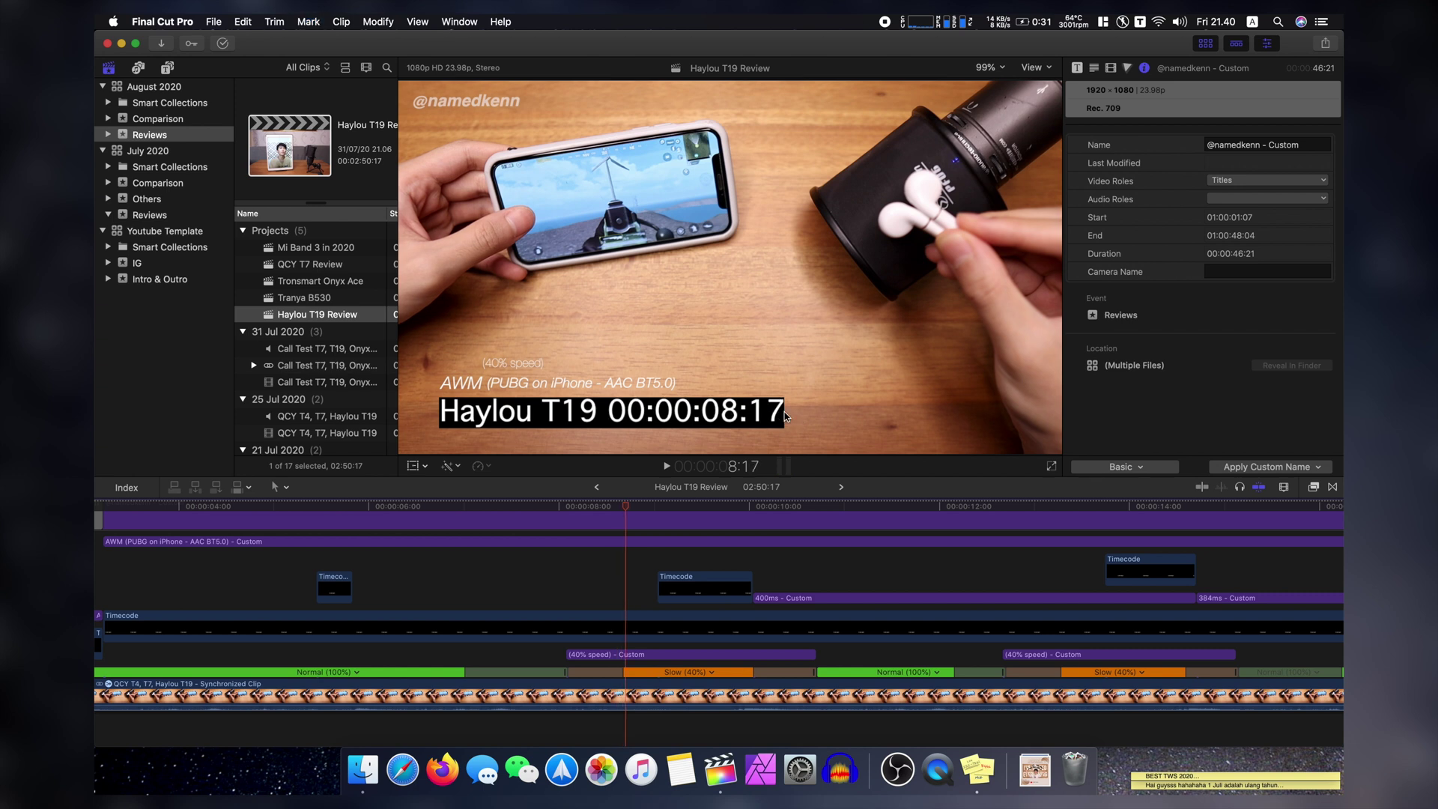
key("Left")
key("Left")
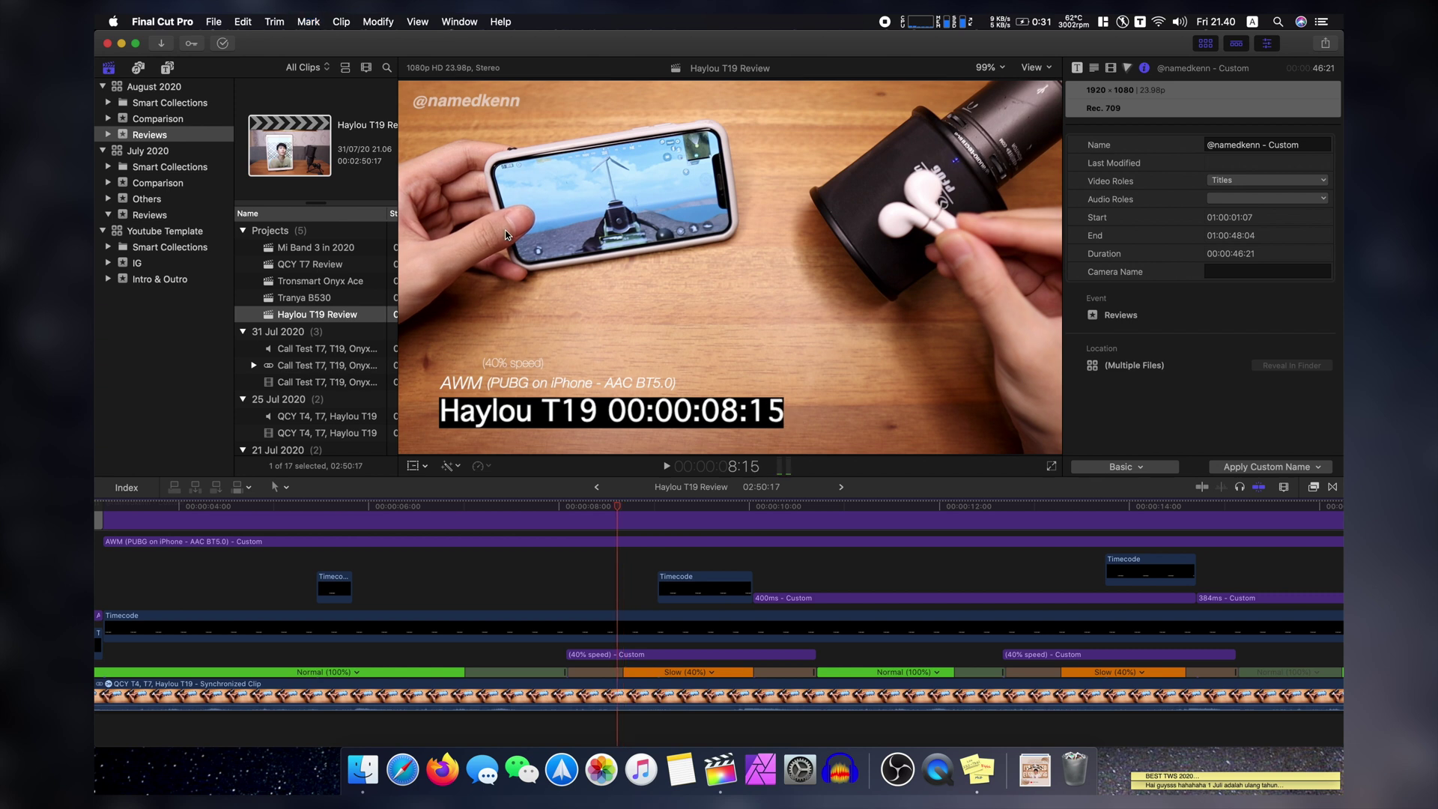
key("Left")
key("Left")
key("Left")
key("Left")
key("Left")
key("Left")
key("Left")
key("Left")
key("Left")
key("Right")
key("Right")
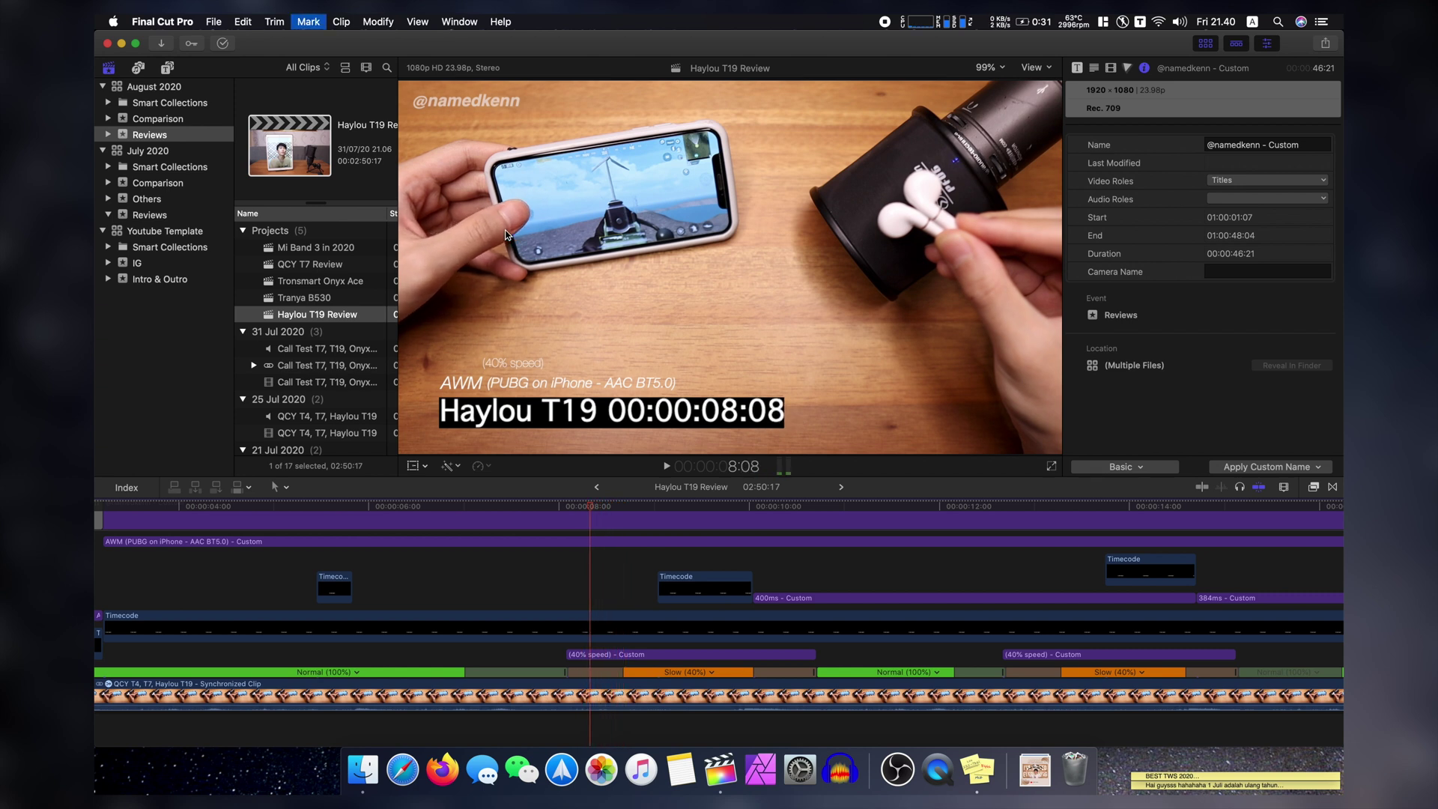
key("space")
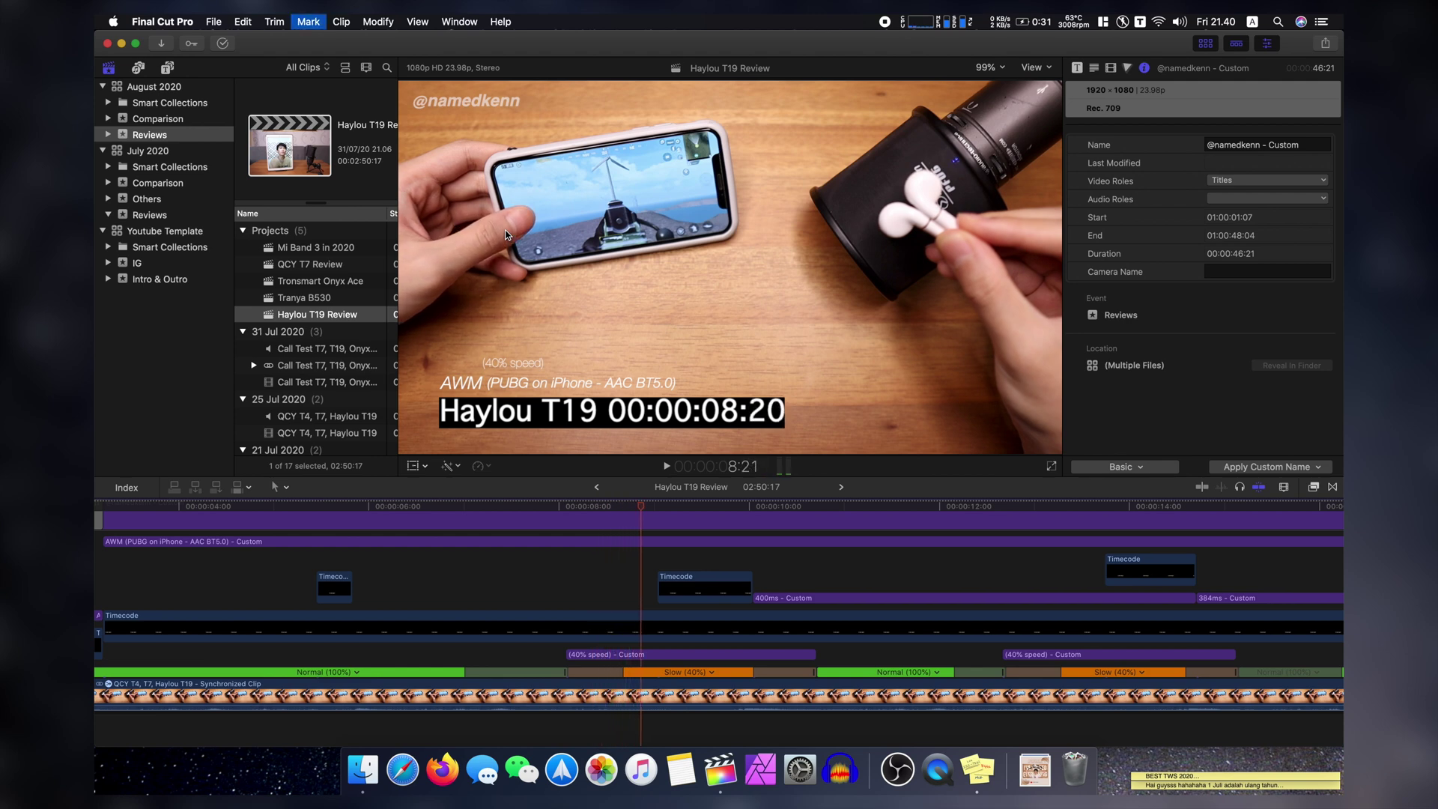
key("Left")
key("Left")
key("Left")
key("Left")
key("Left")
key("Left")
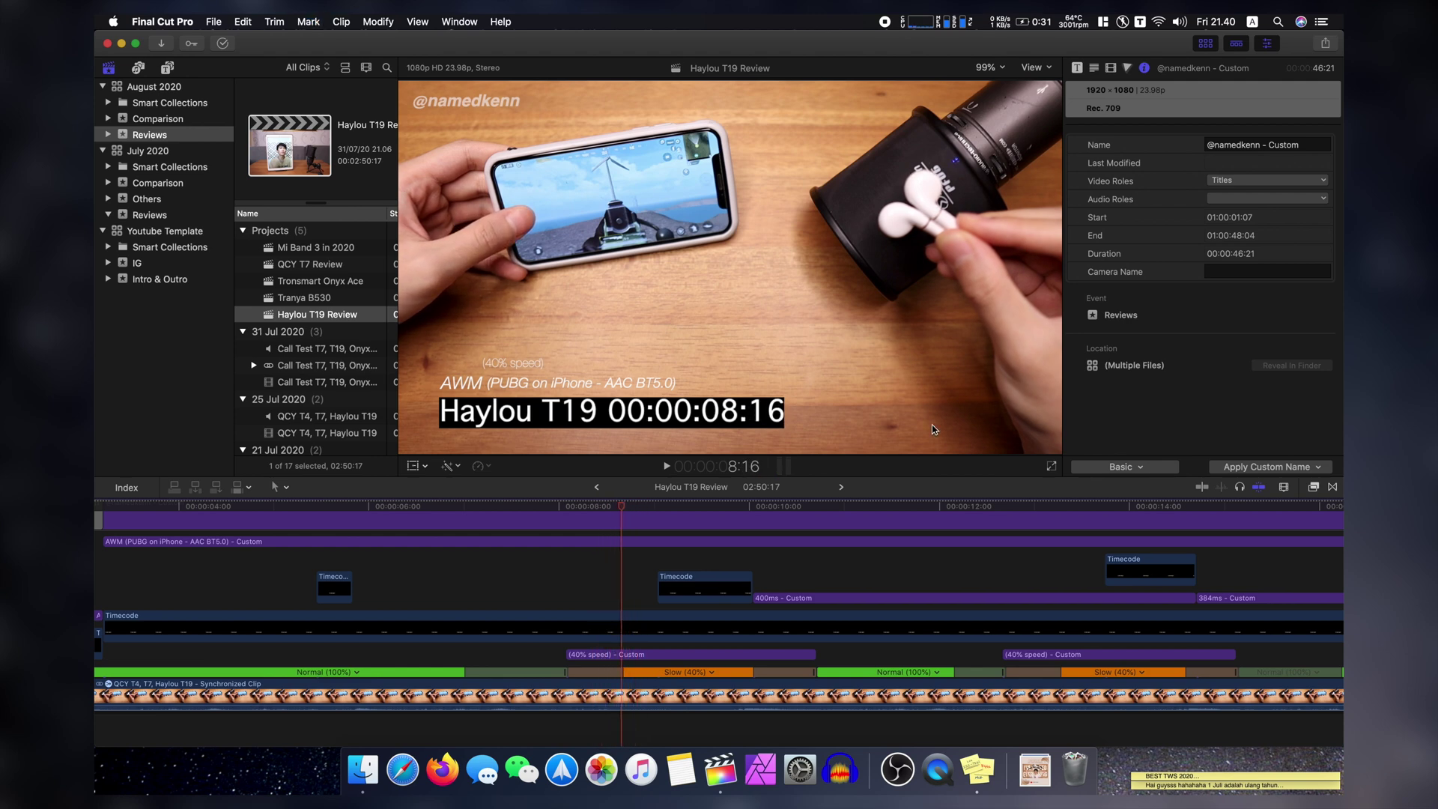
Glance at the latency note, then step the playhead from 08:09 through 08:23 to 09:00.
left_click(977, 769)
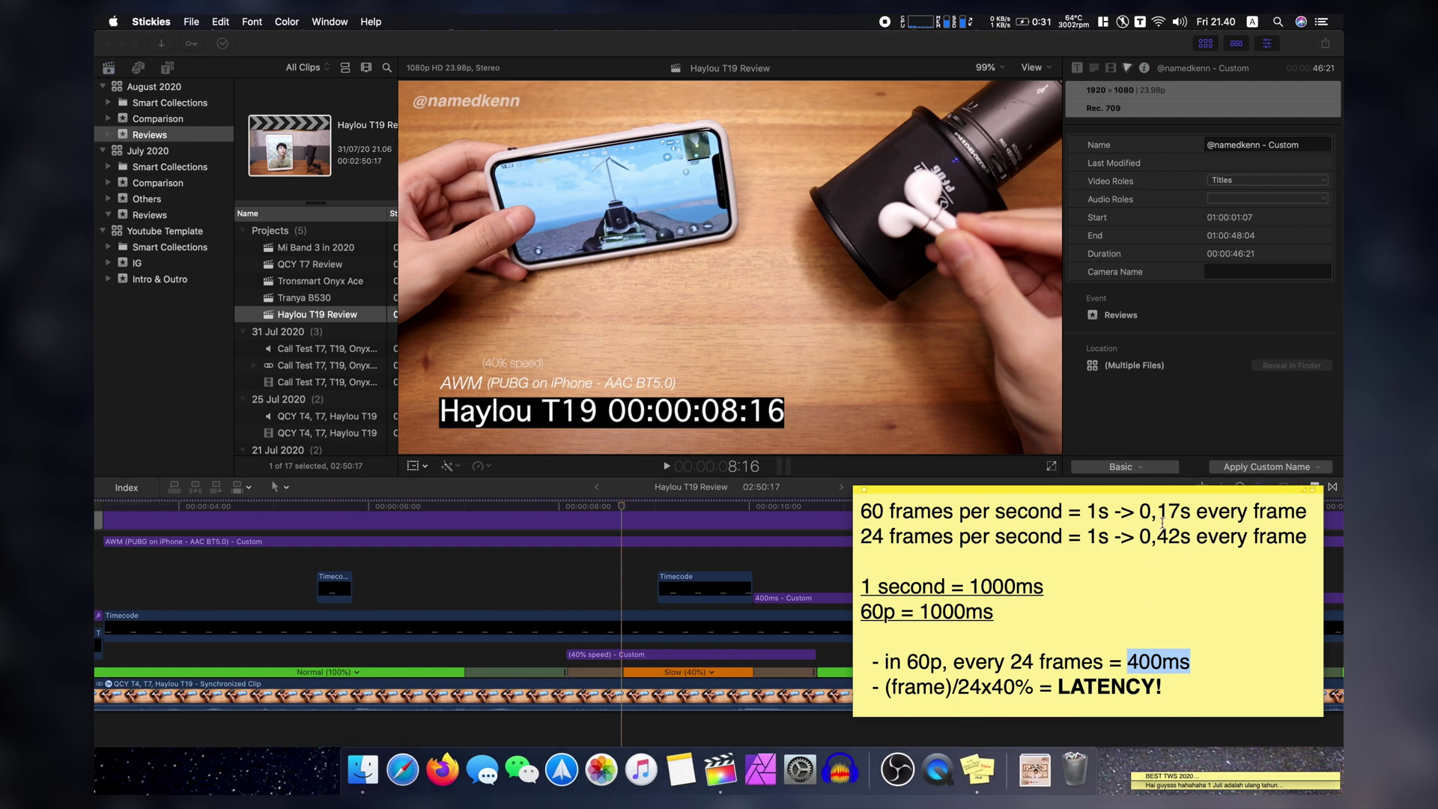
left_click(924, 379)
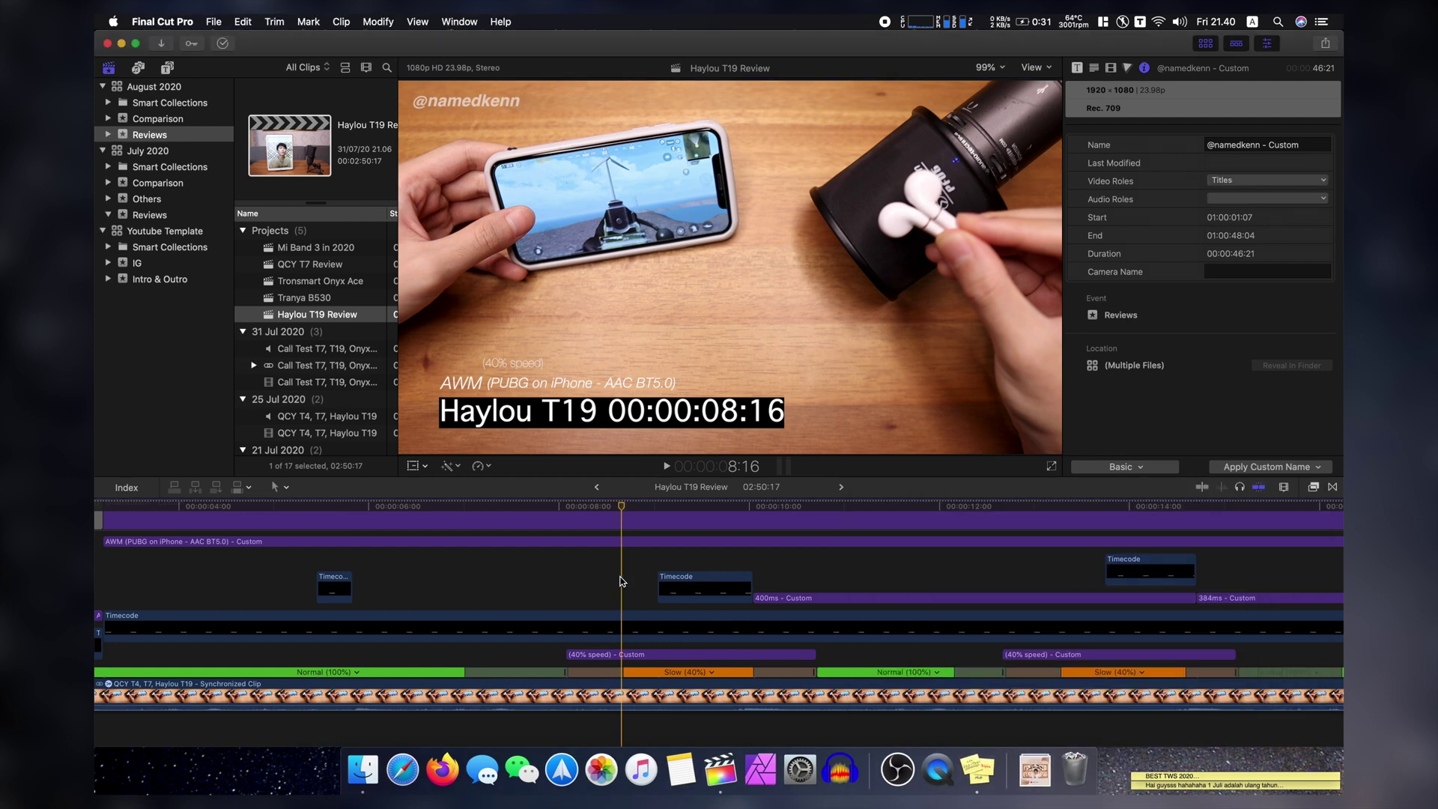
mouse_move(620, 509)
left_mouse_down()
mouse_move(578, 518)
mouse_move(597, 521)
left_mouse_up()
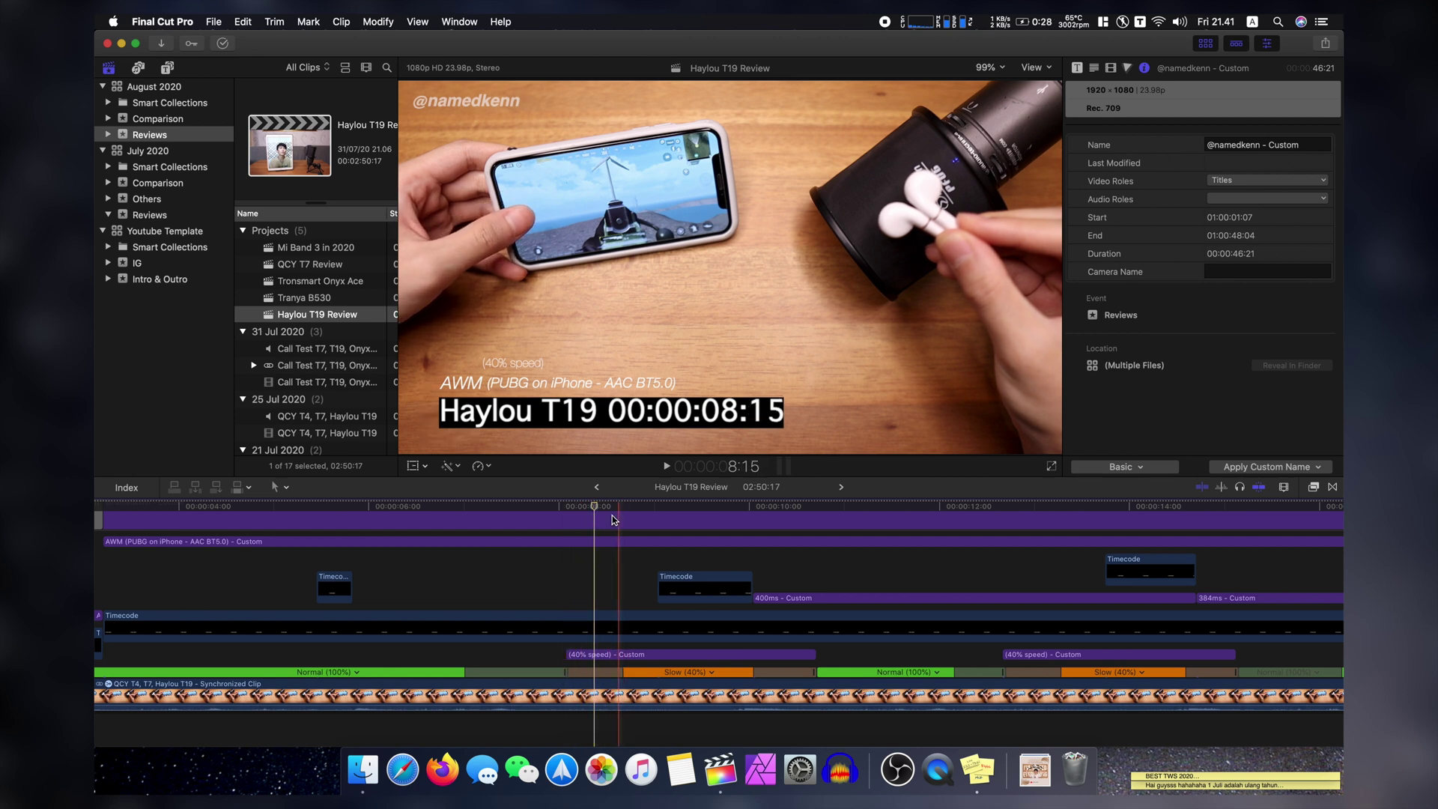
left_click(609, 524)
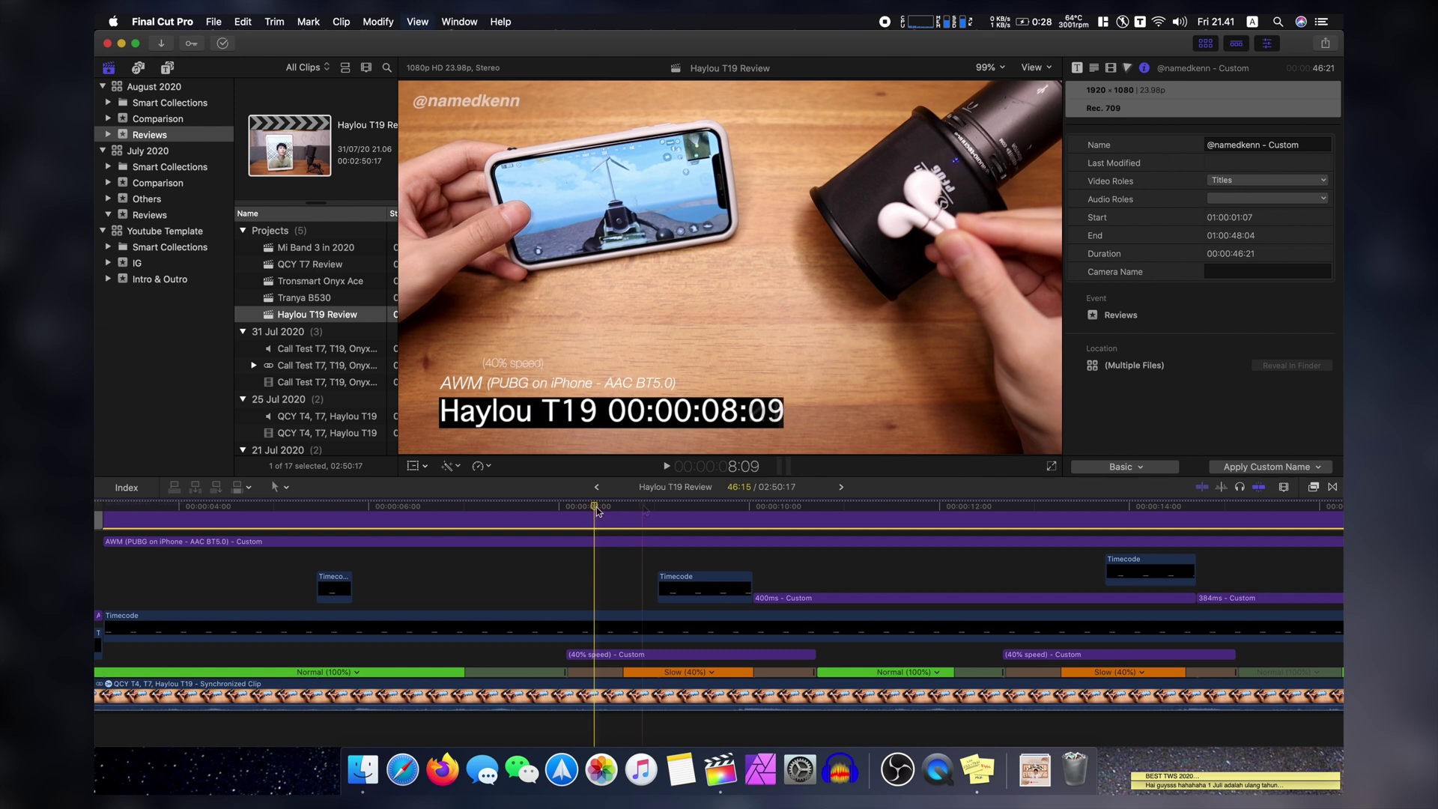
left_click(648, 524)
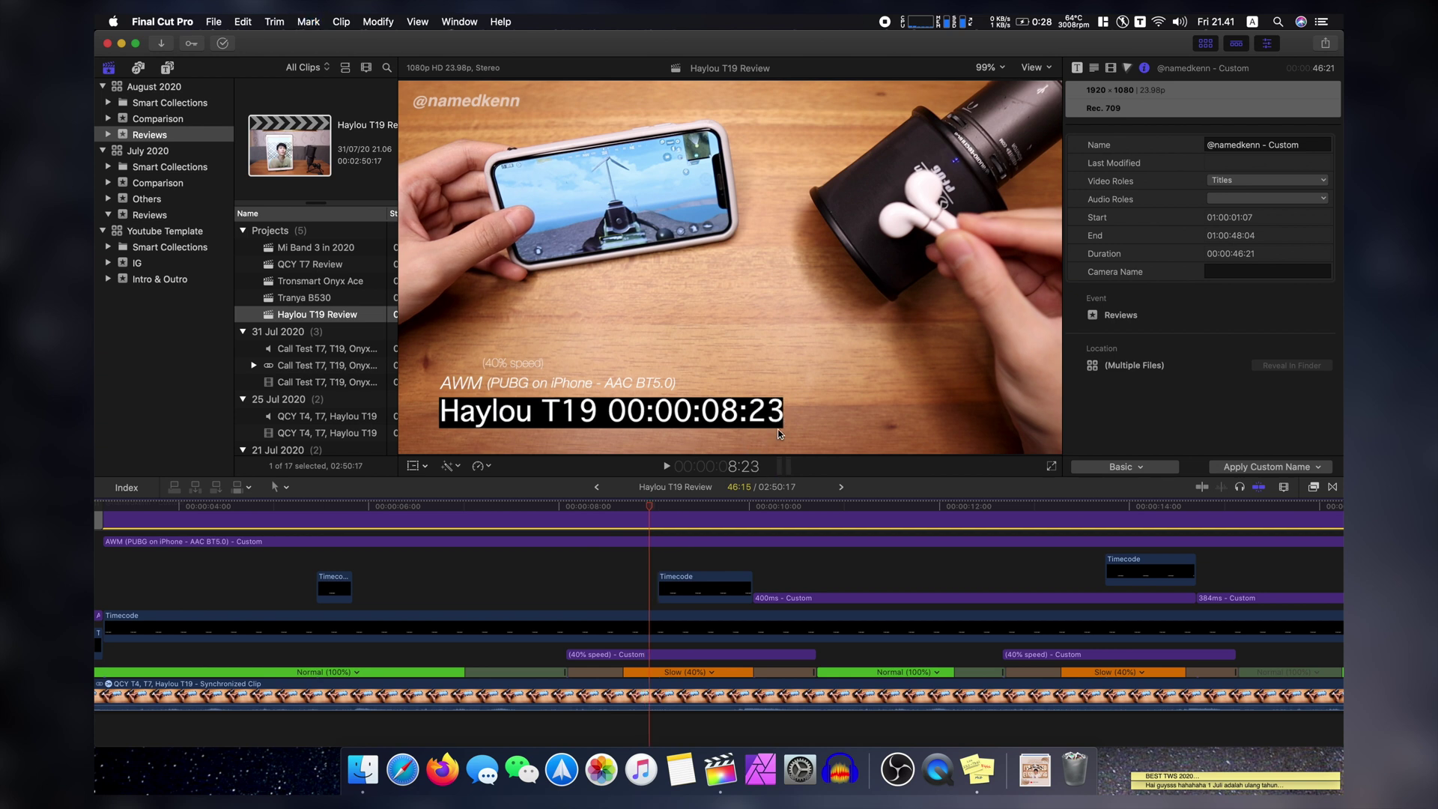
key("Right")
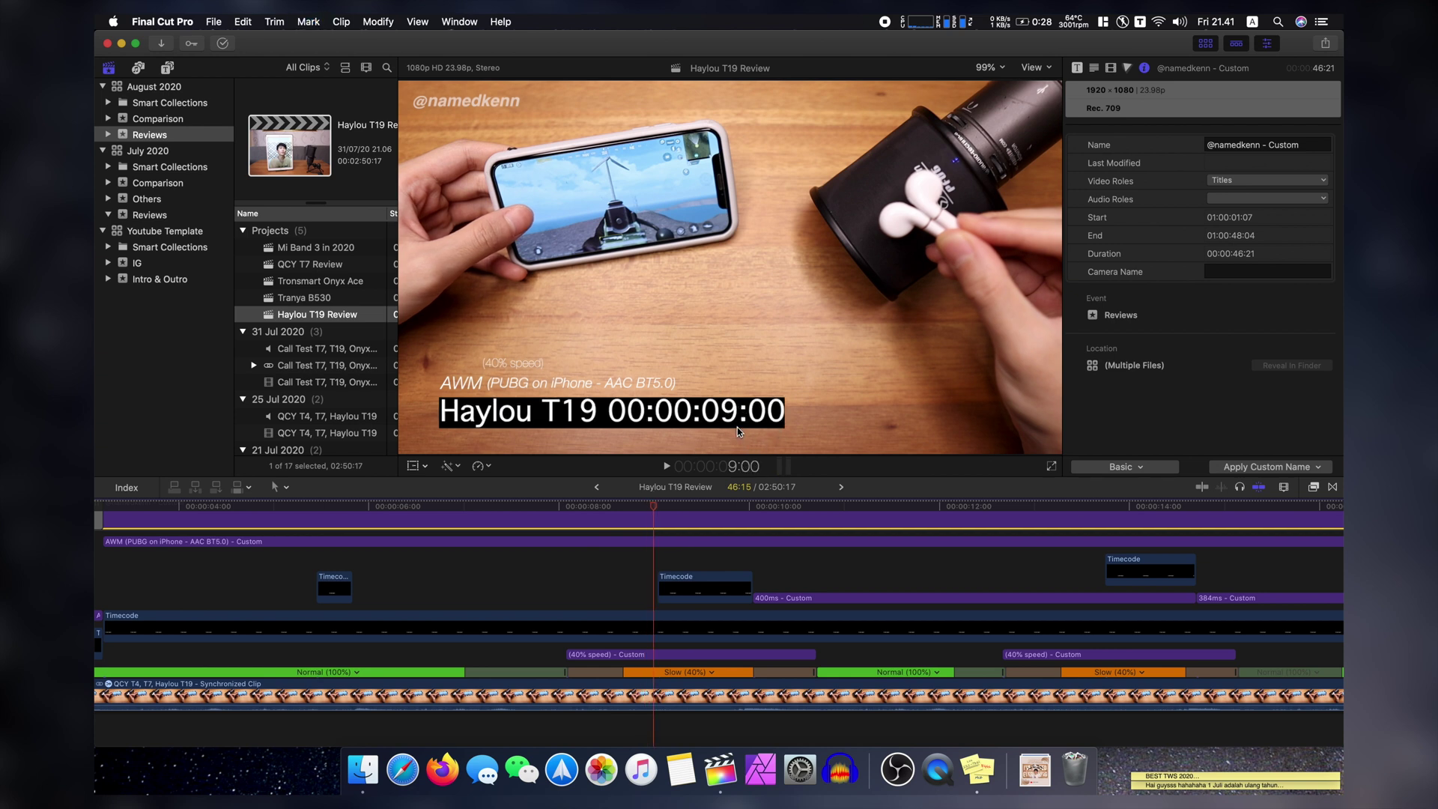
key("super+space")
Convert 400ms in Spotlight, then zoom in twice and scrub back to 08:21.
type("400m")
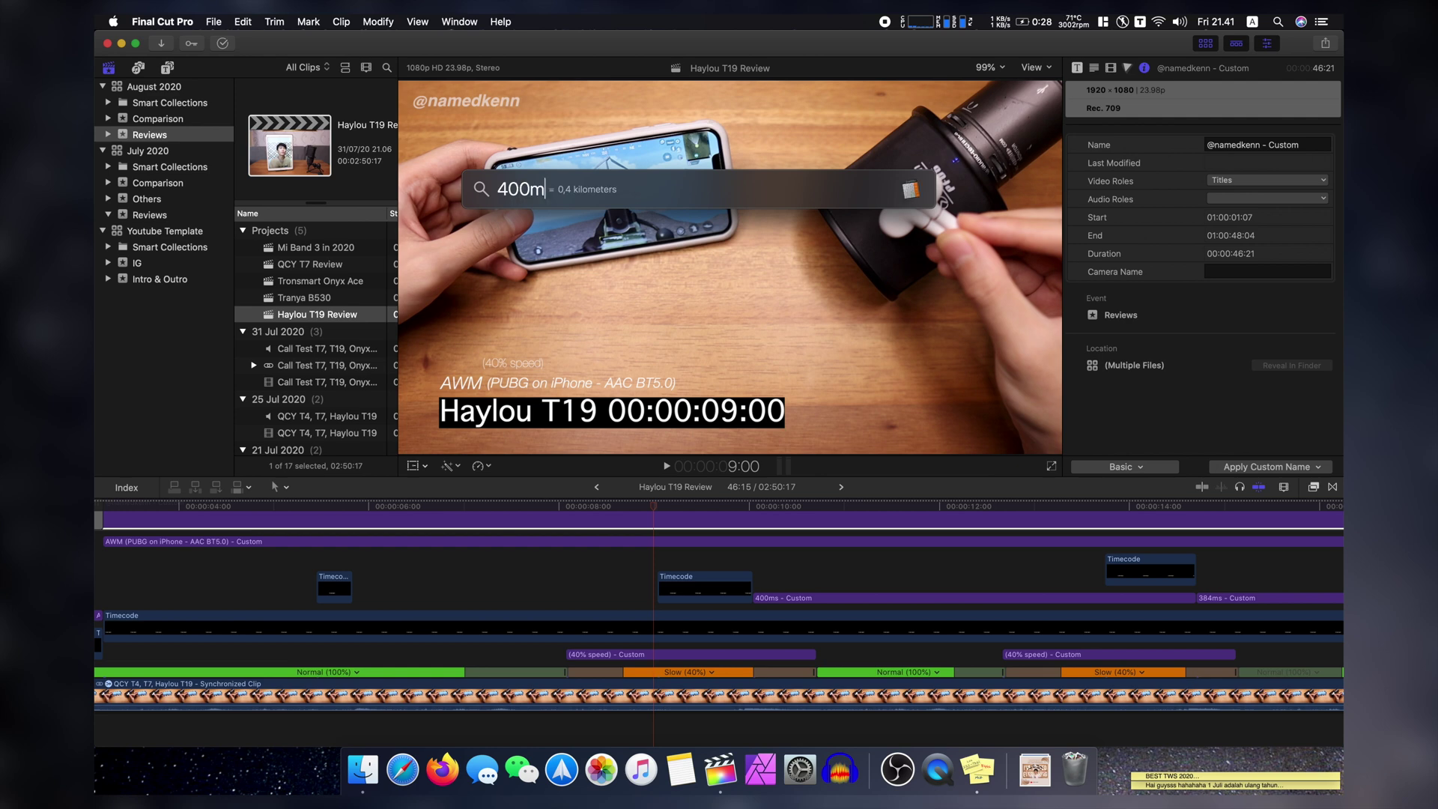
type("s")
key("super+a")
key("Escape")
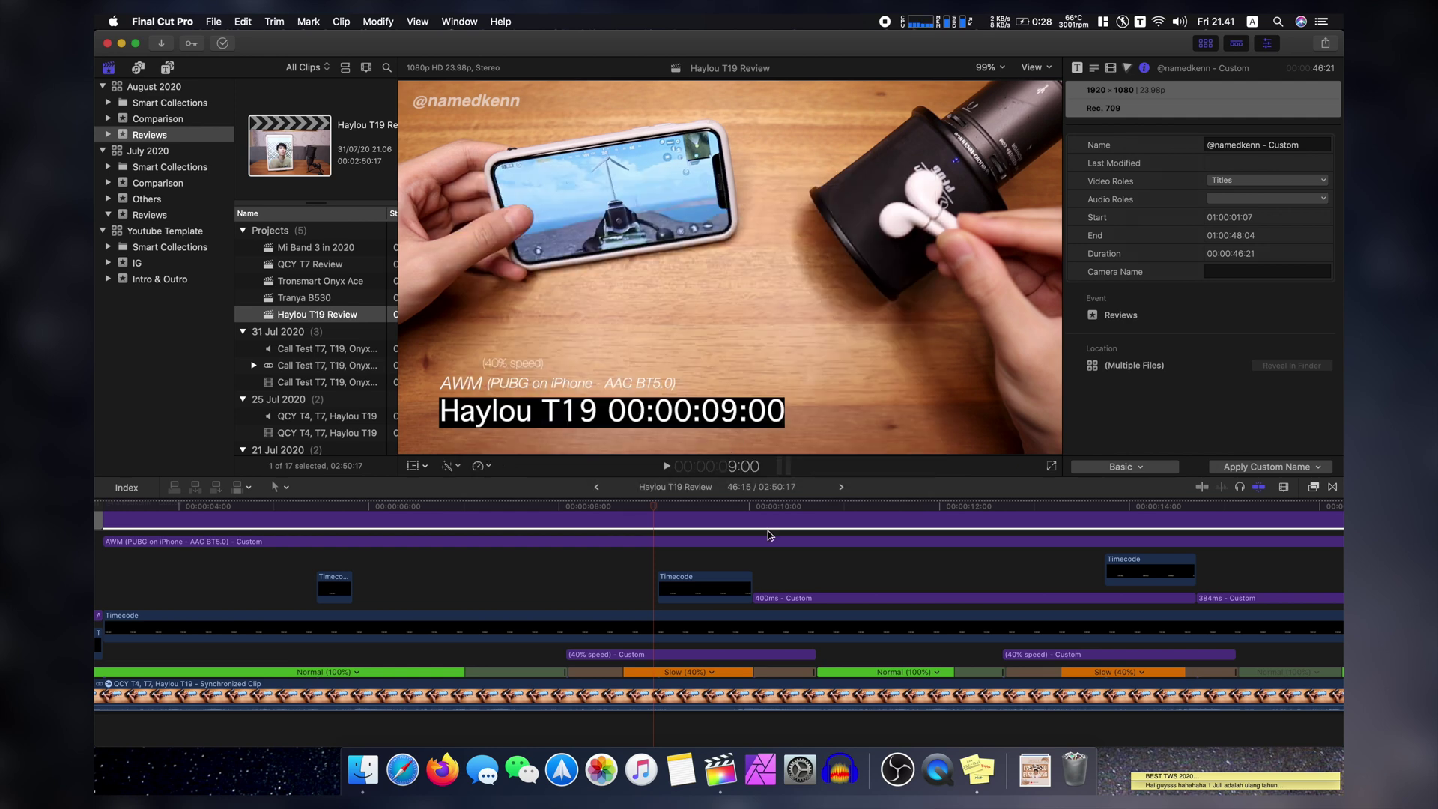
key("super+equal")
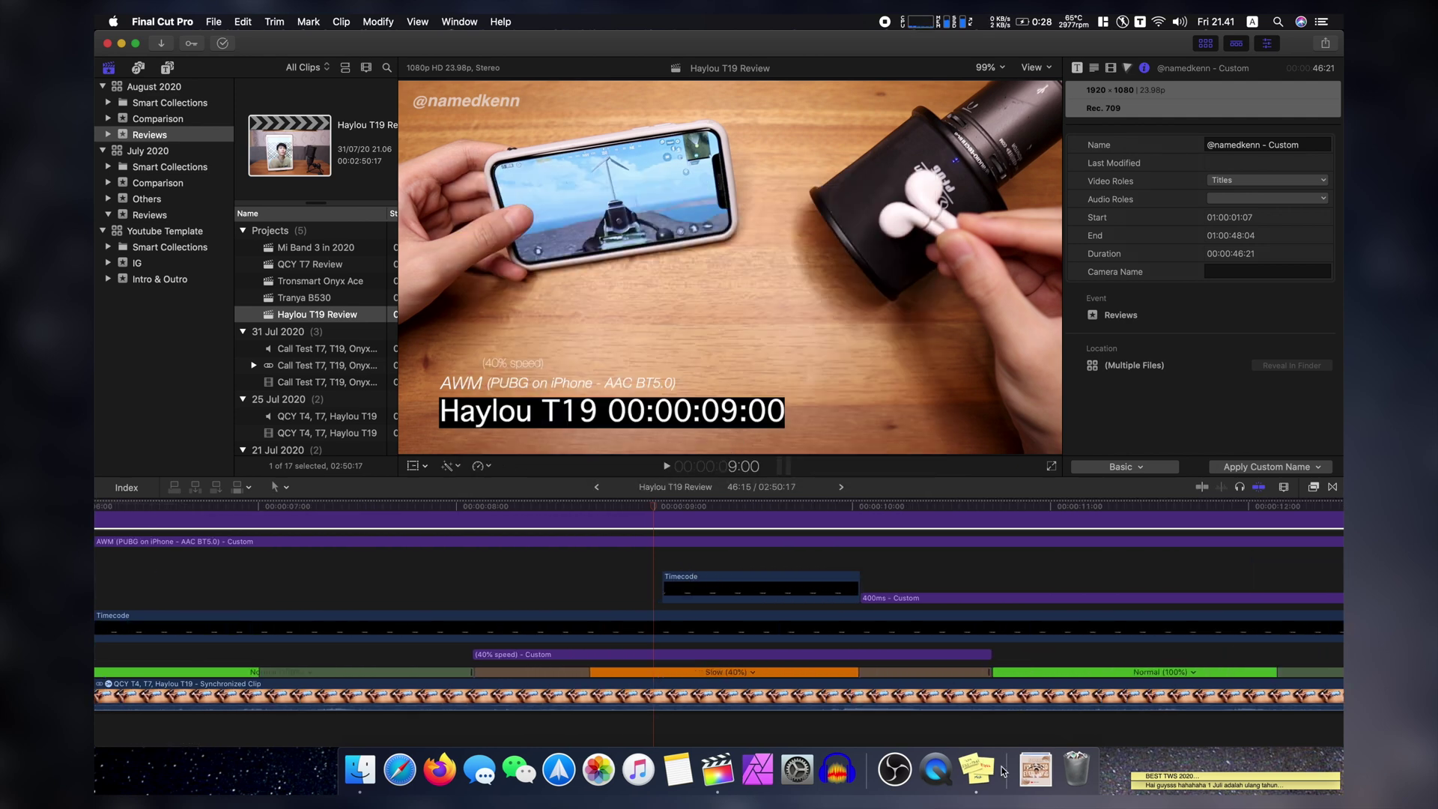
key("super+equal")
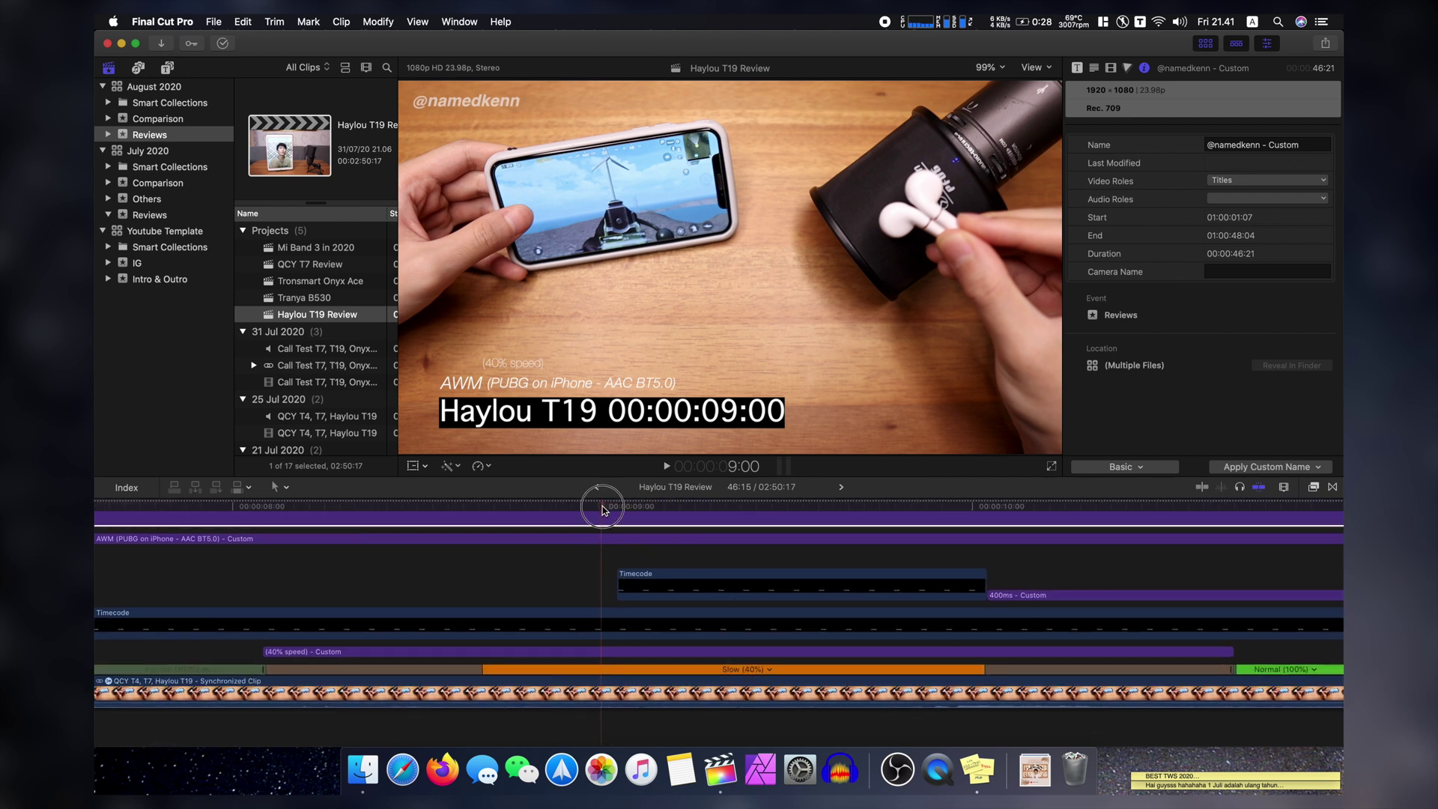
mouse_move(599, 503)
left_mouse_down()
mouse_move(562, 504)
mouse_move(596, 504)
left_mouse_up()
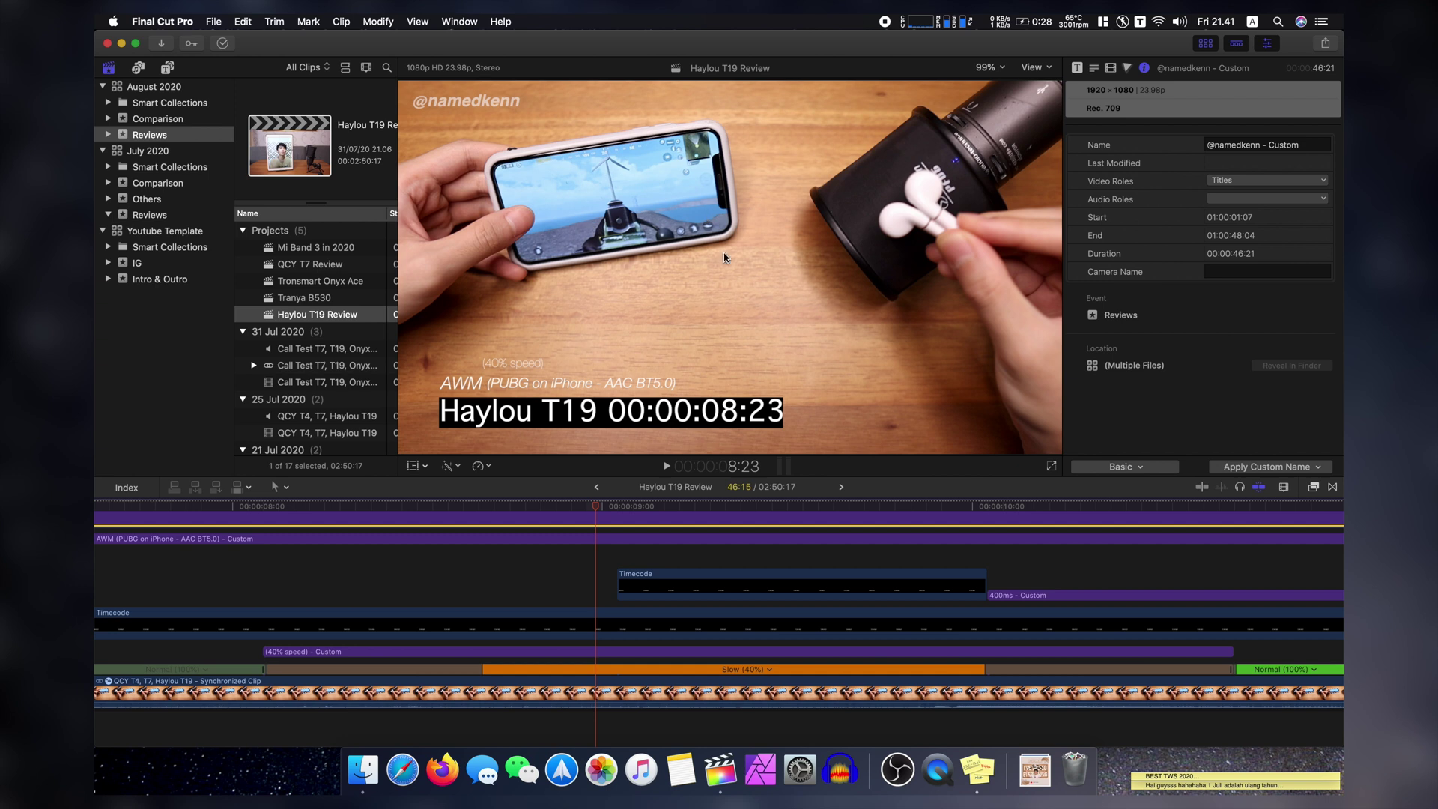
key("Left")
key("Left")
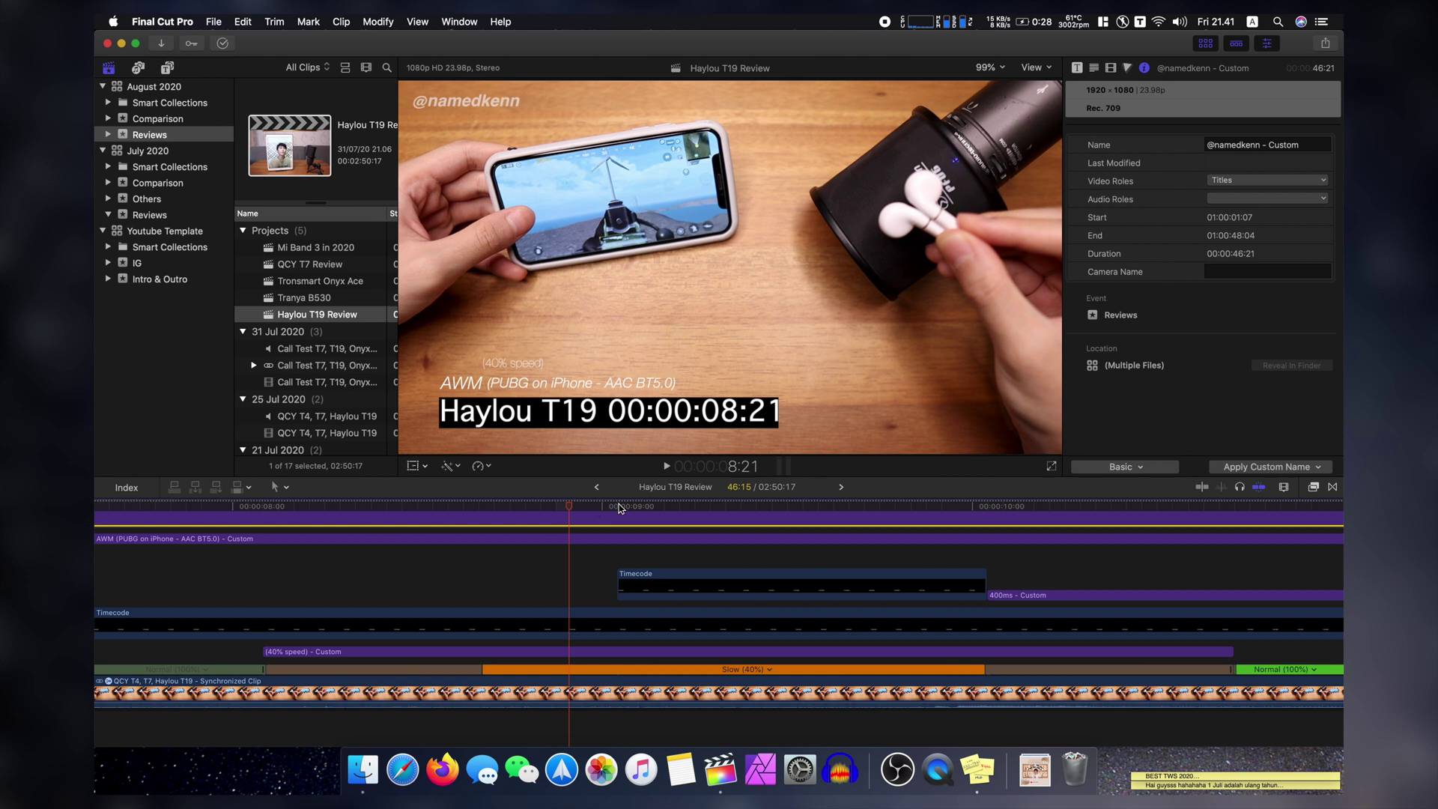
Step between 09:00 and 09:01 to confirm the red title, then open QCY T4 Latency Test.
key("Right")
key("Right")
key("Right")
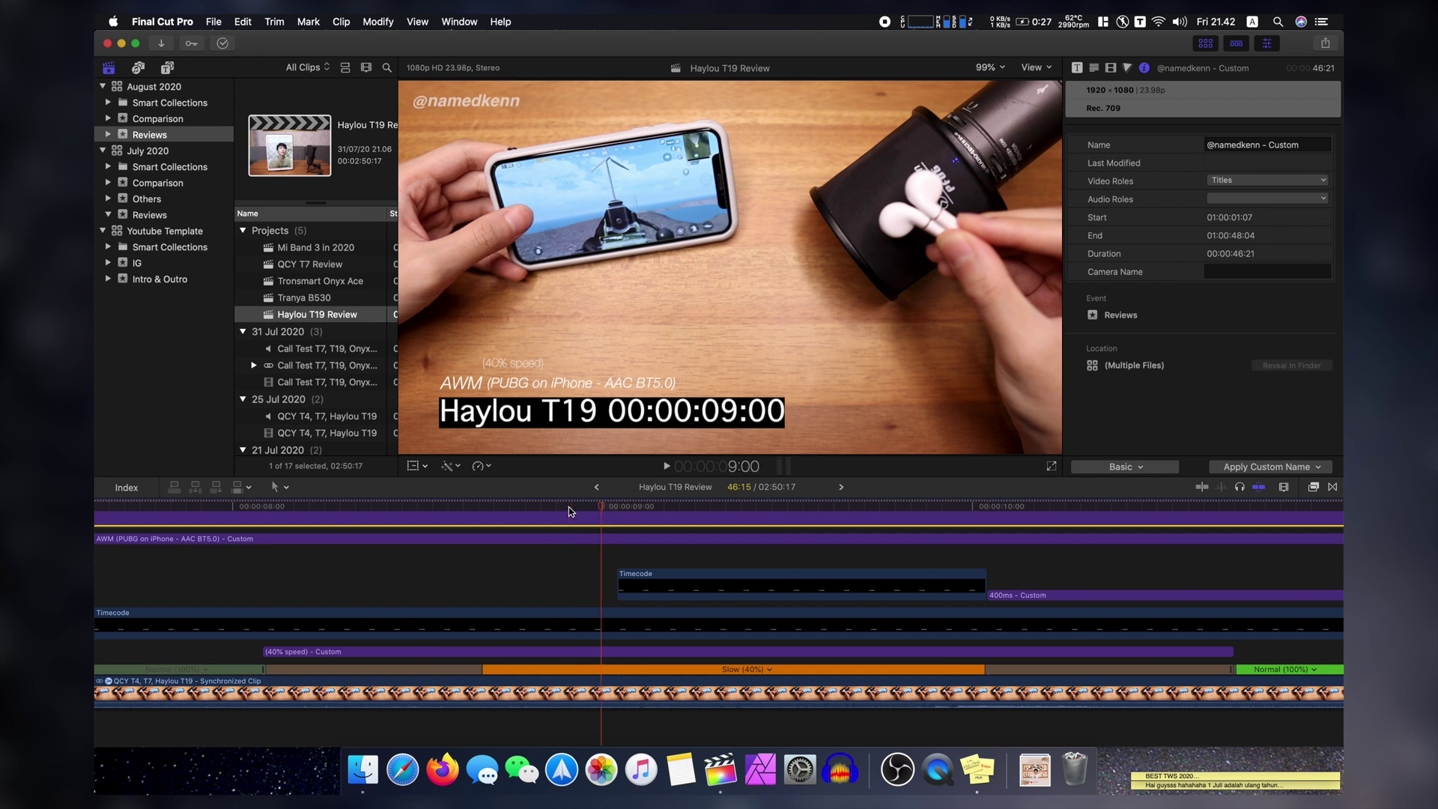
key("Right")
key("Left")
key("Right")
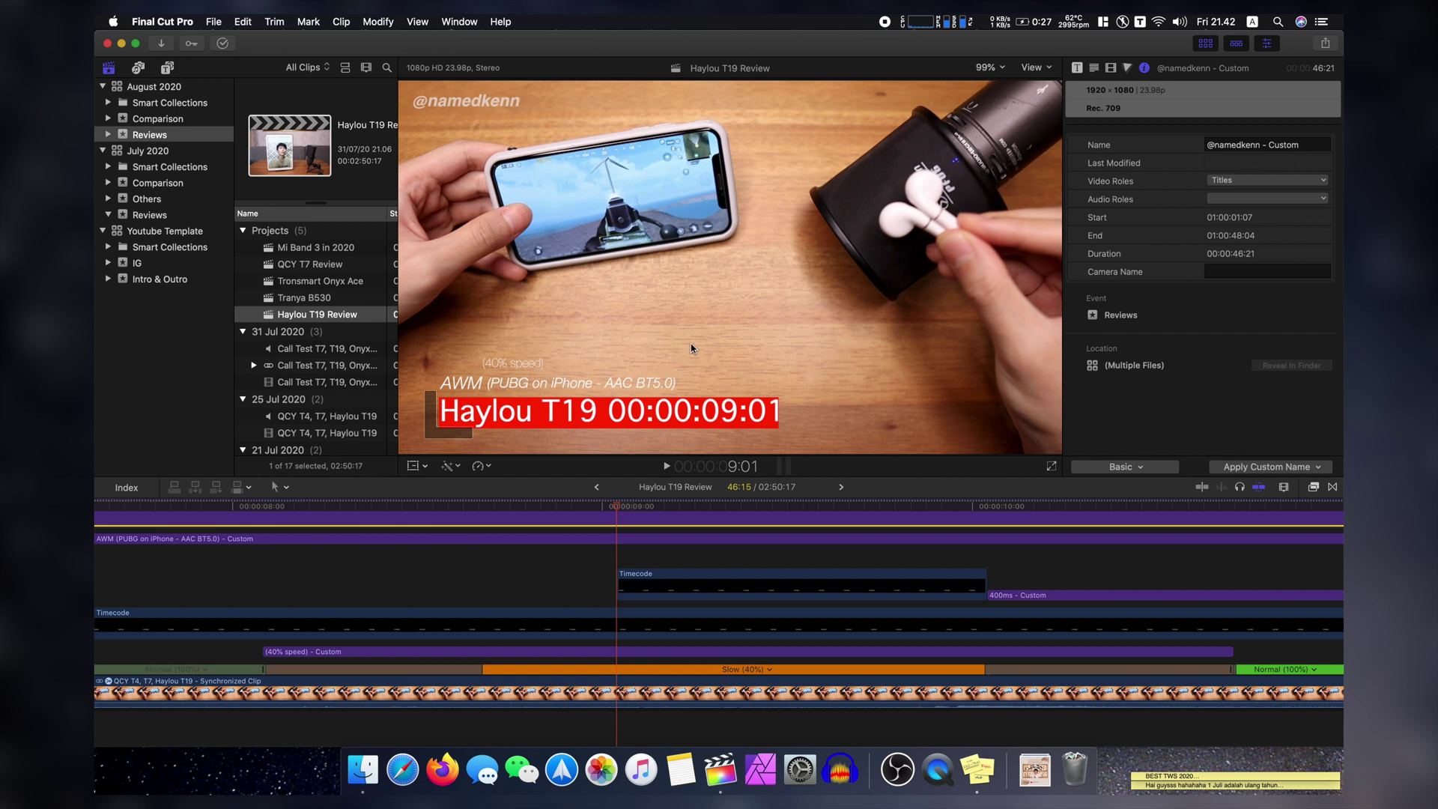
key("super+equal")
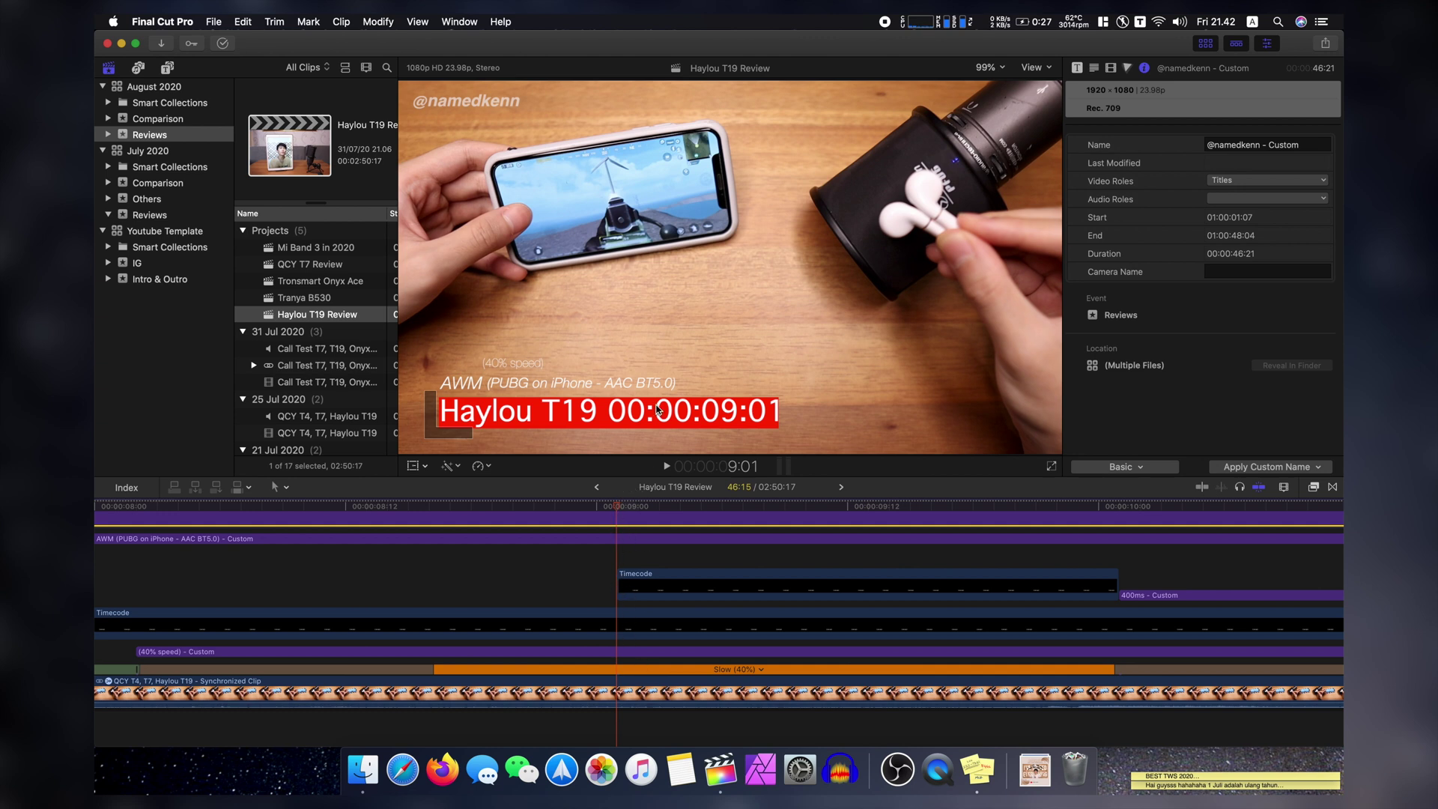
key("Left")
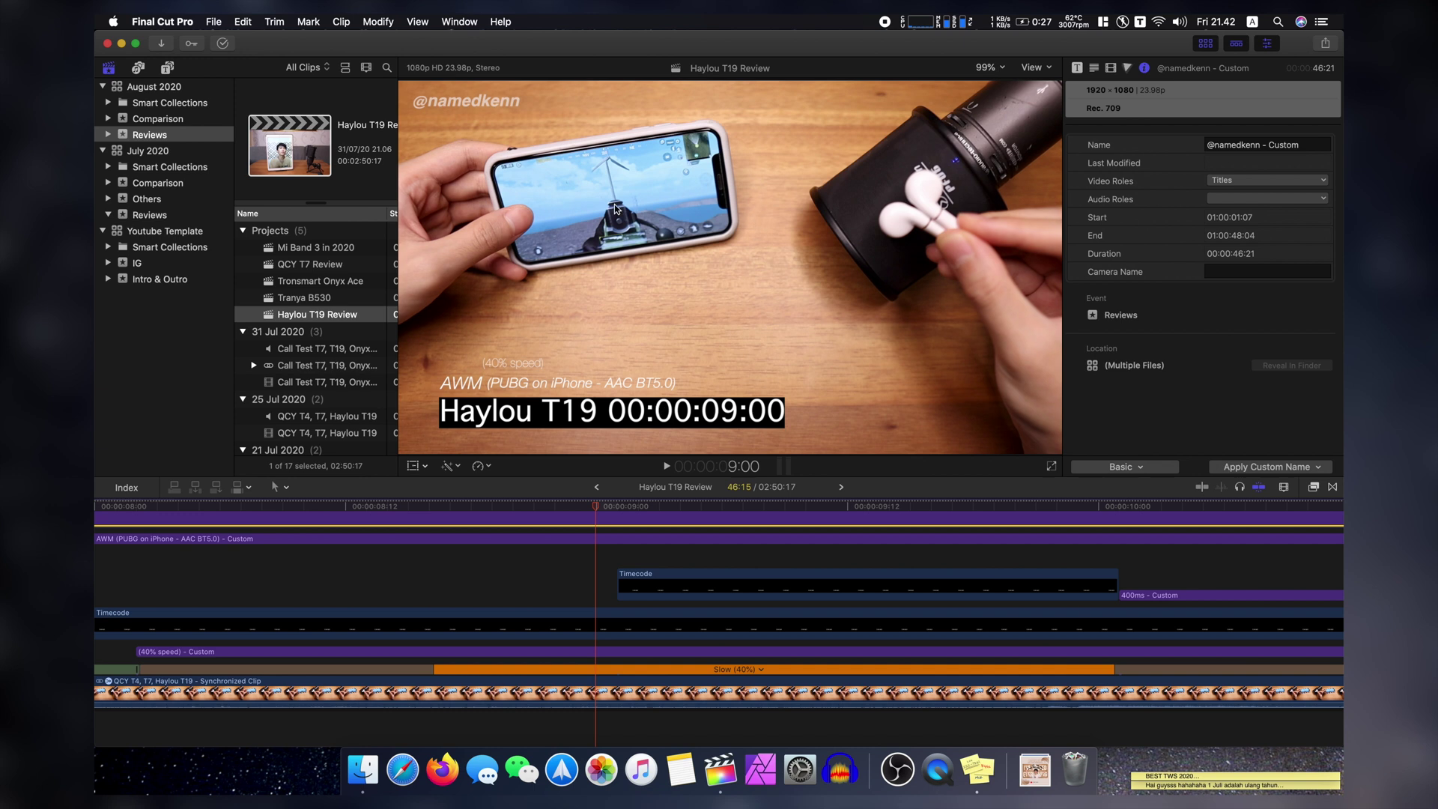
key("Right")
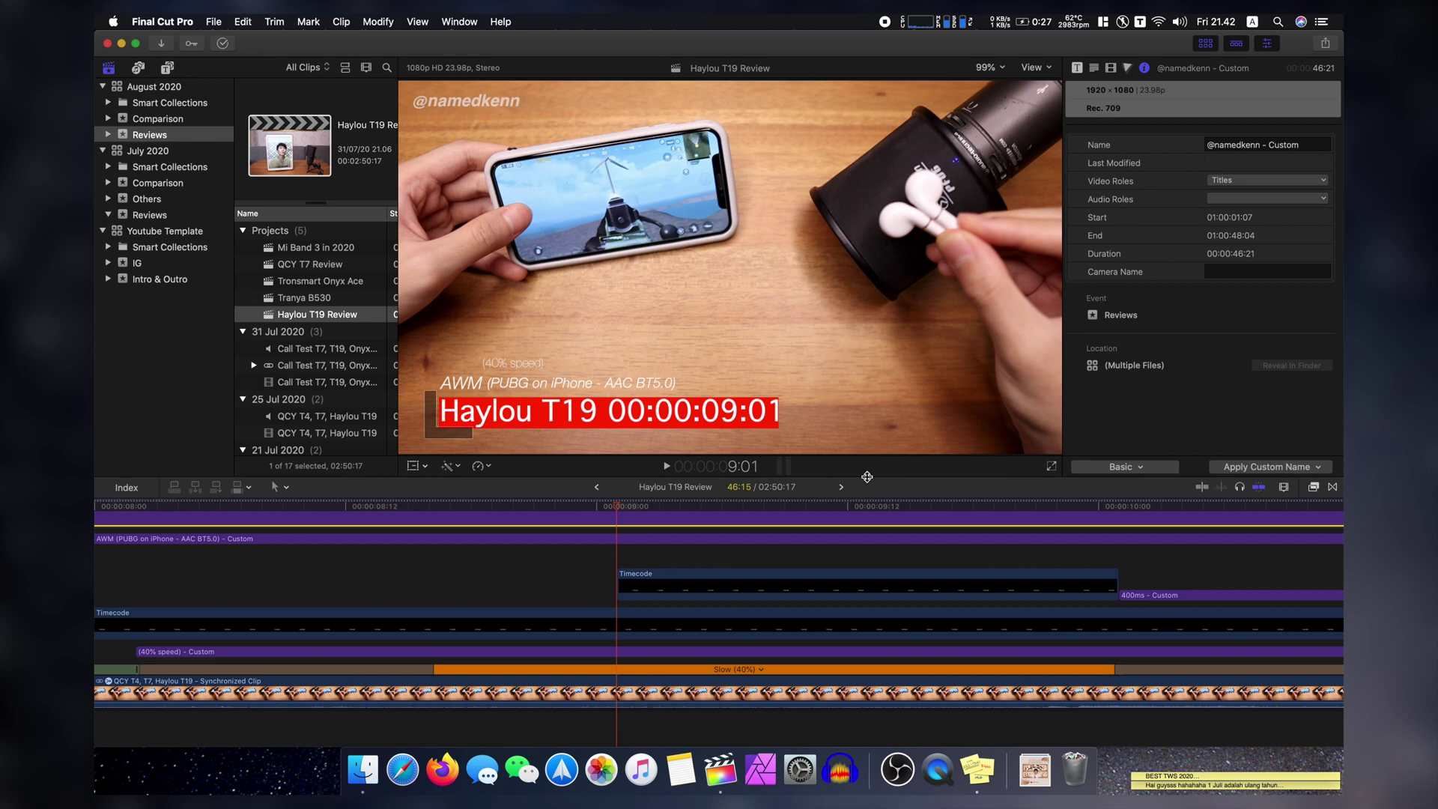
left_click(841, 487)
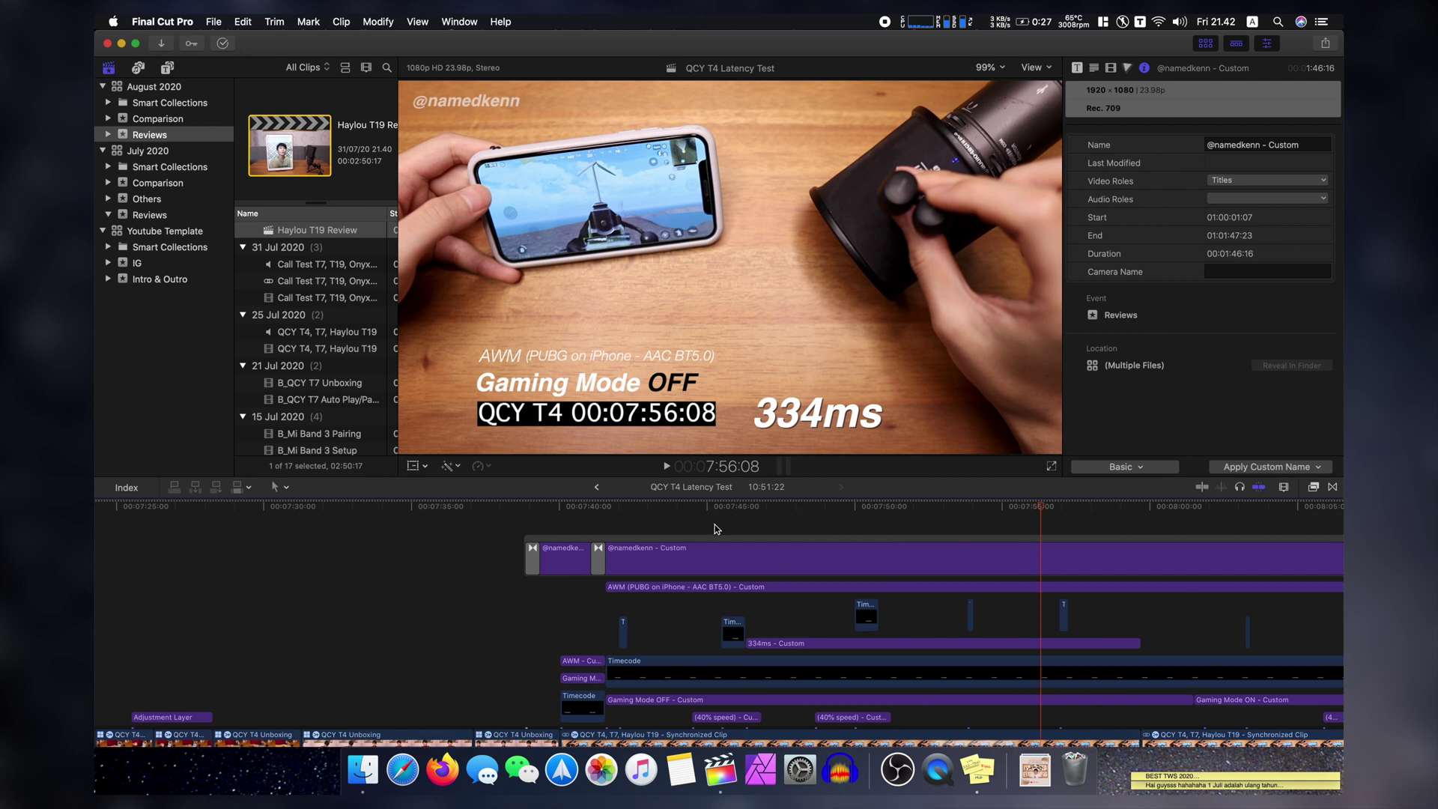
Zoom in near 07:45 and compare frames 07:45:11 and 07:45:12, then go back to Haylou T19 Review.
left_click(716, 526)
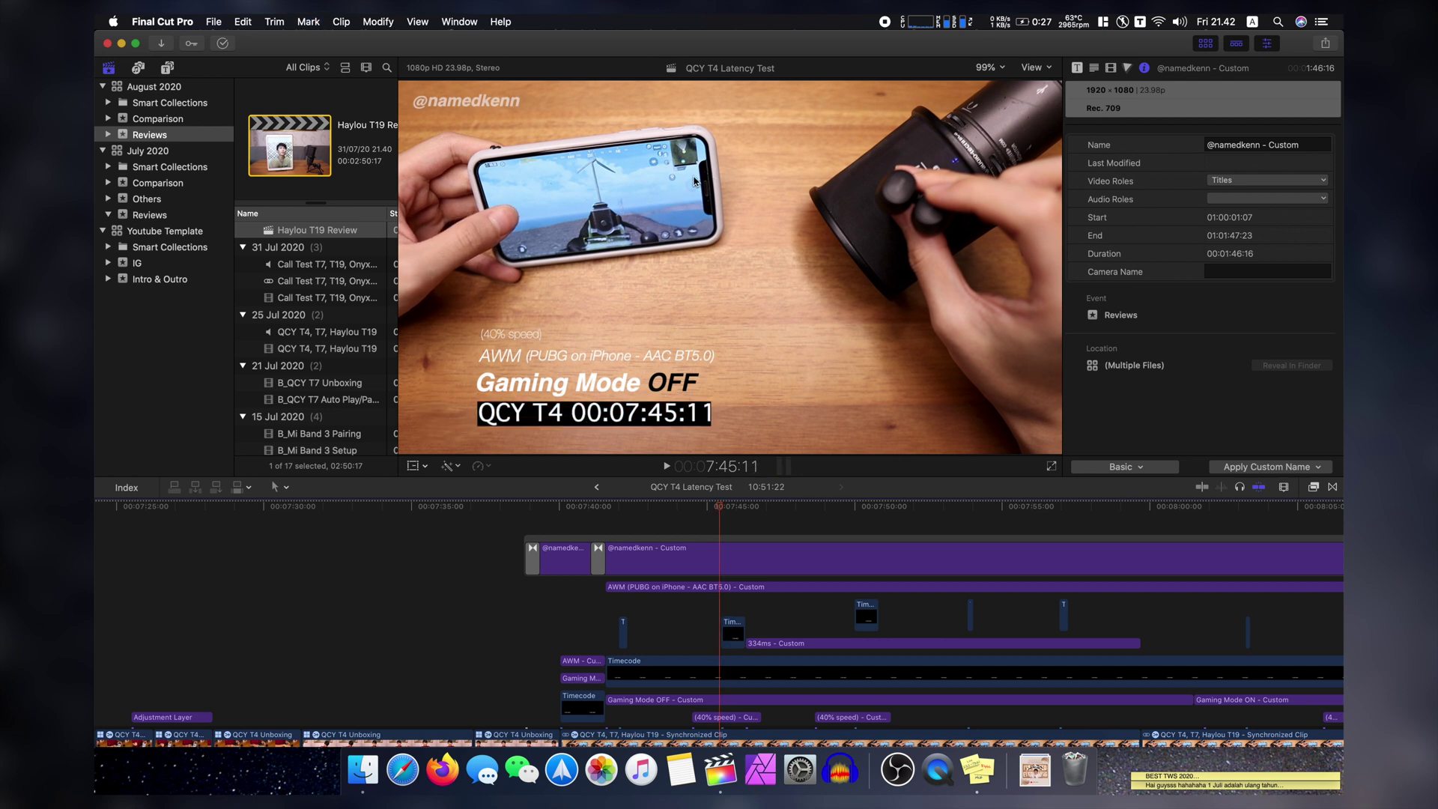
key("super+equal")
key("super+equal")
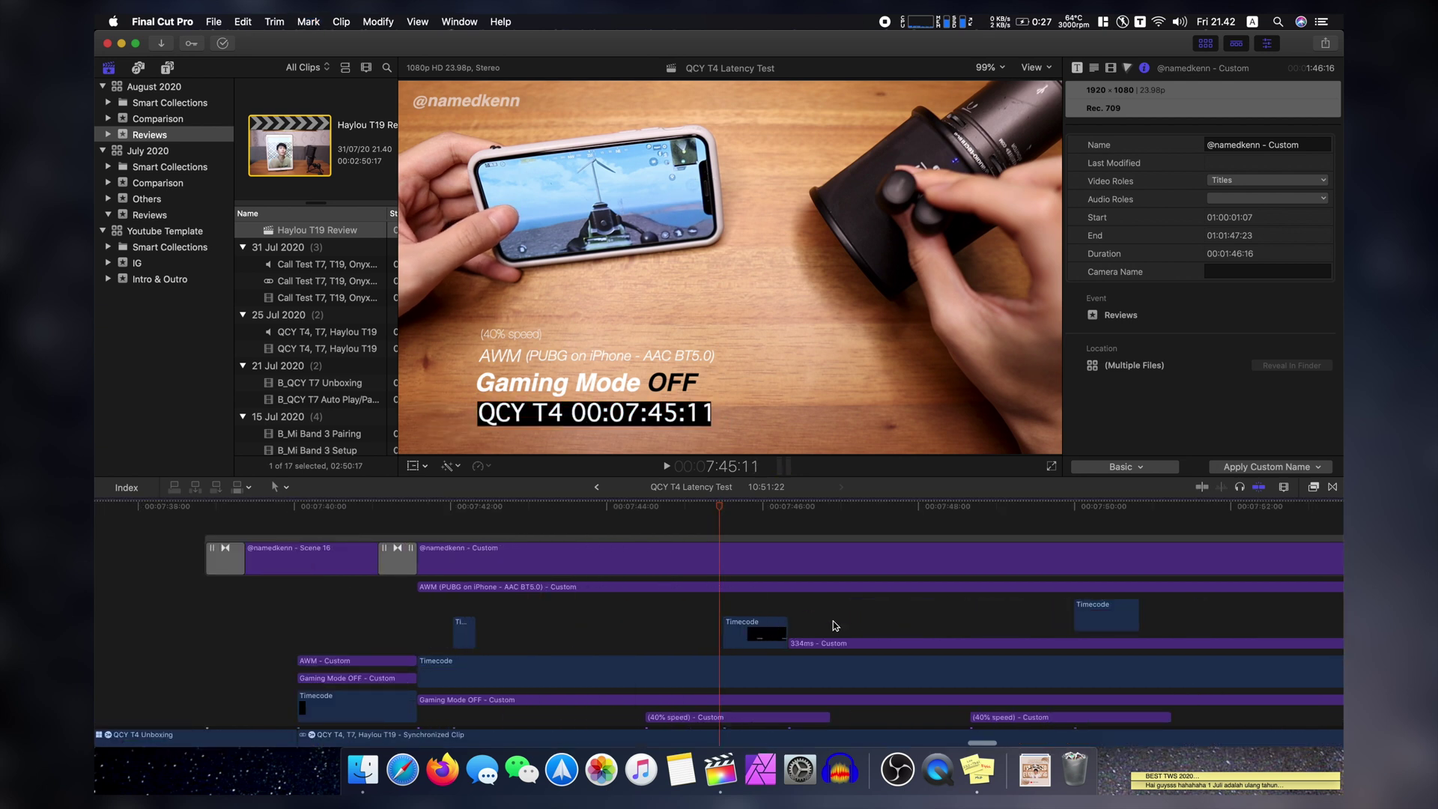
key("Left")
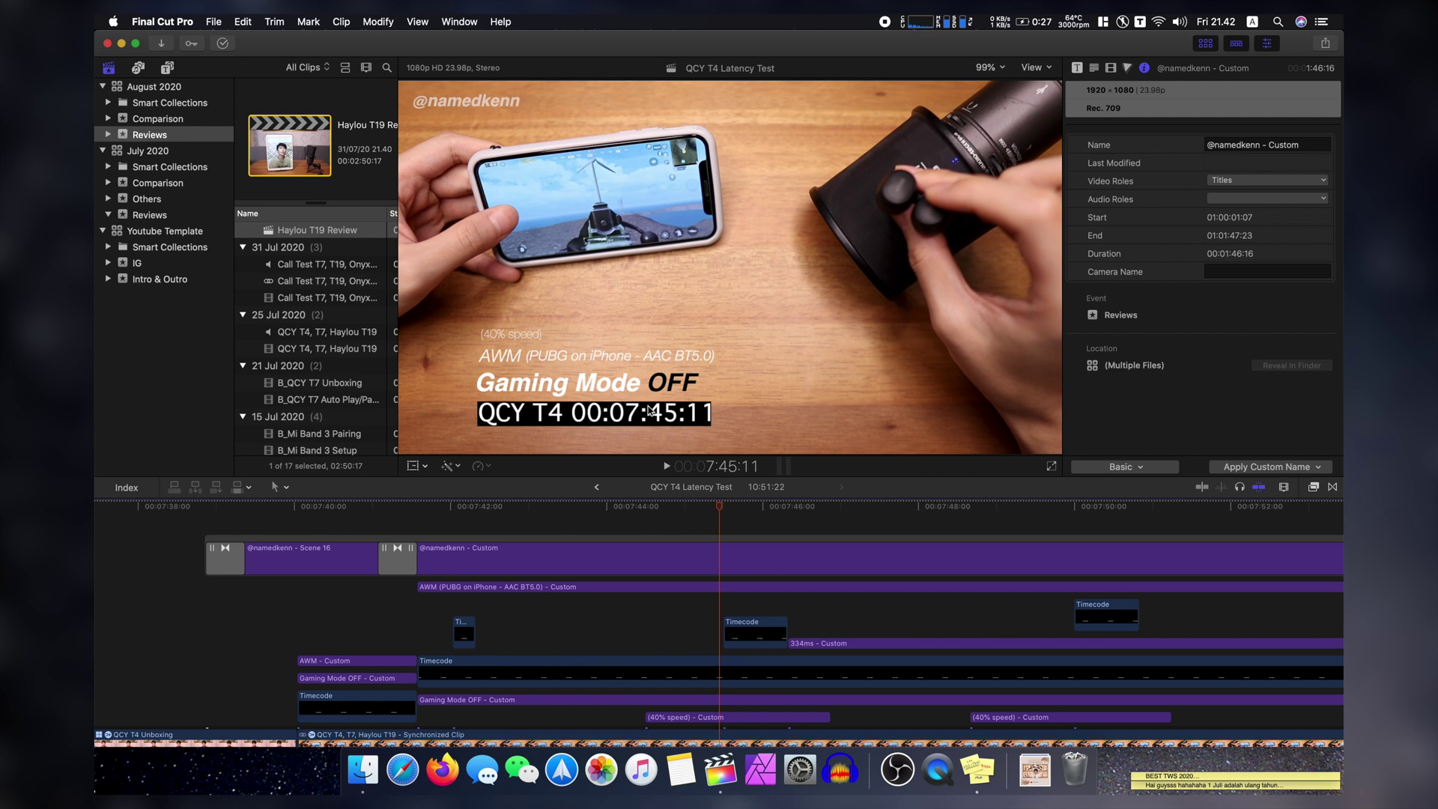
key("Right")
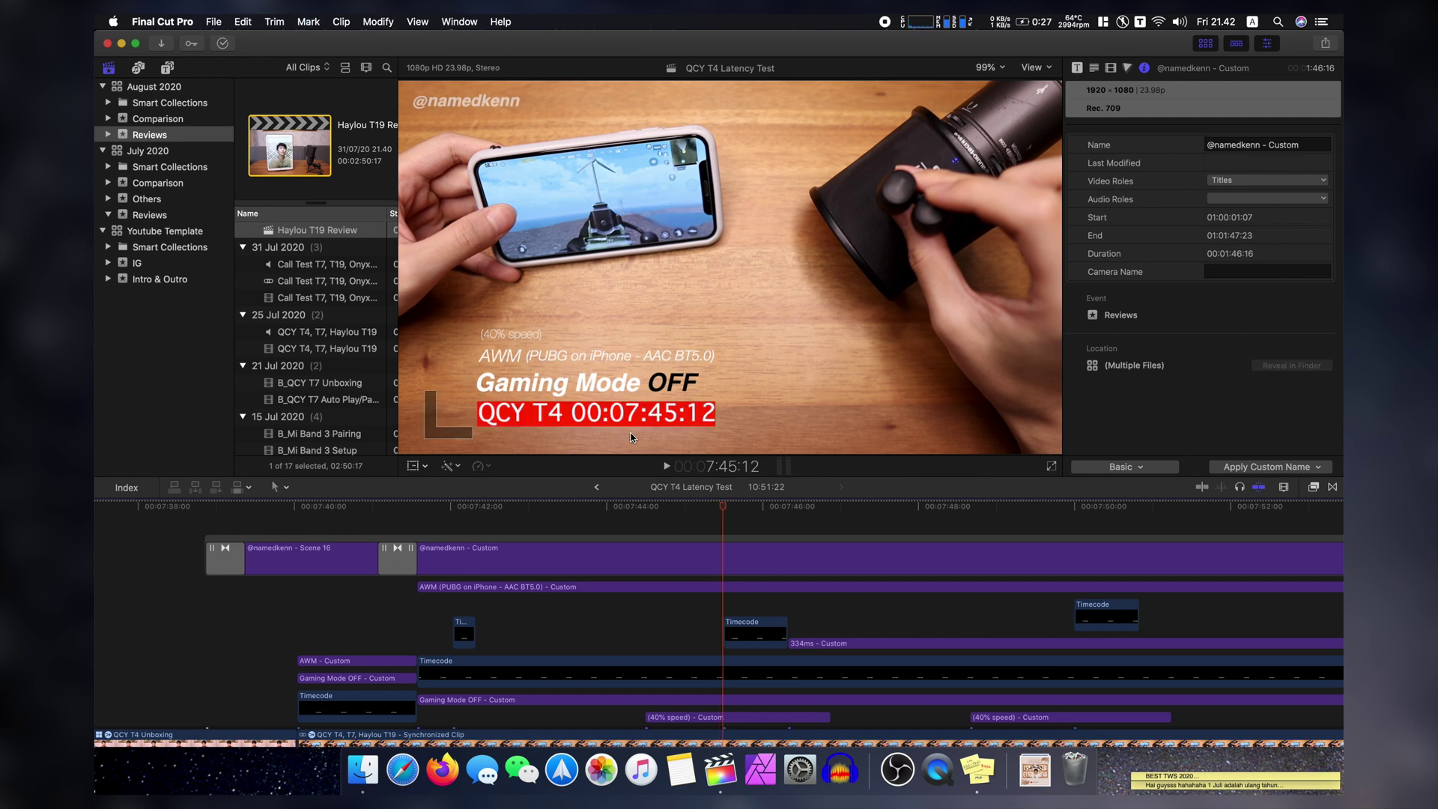
key("Left")
key("Right")
left_click(595, 488)
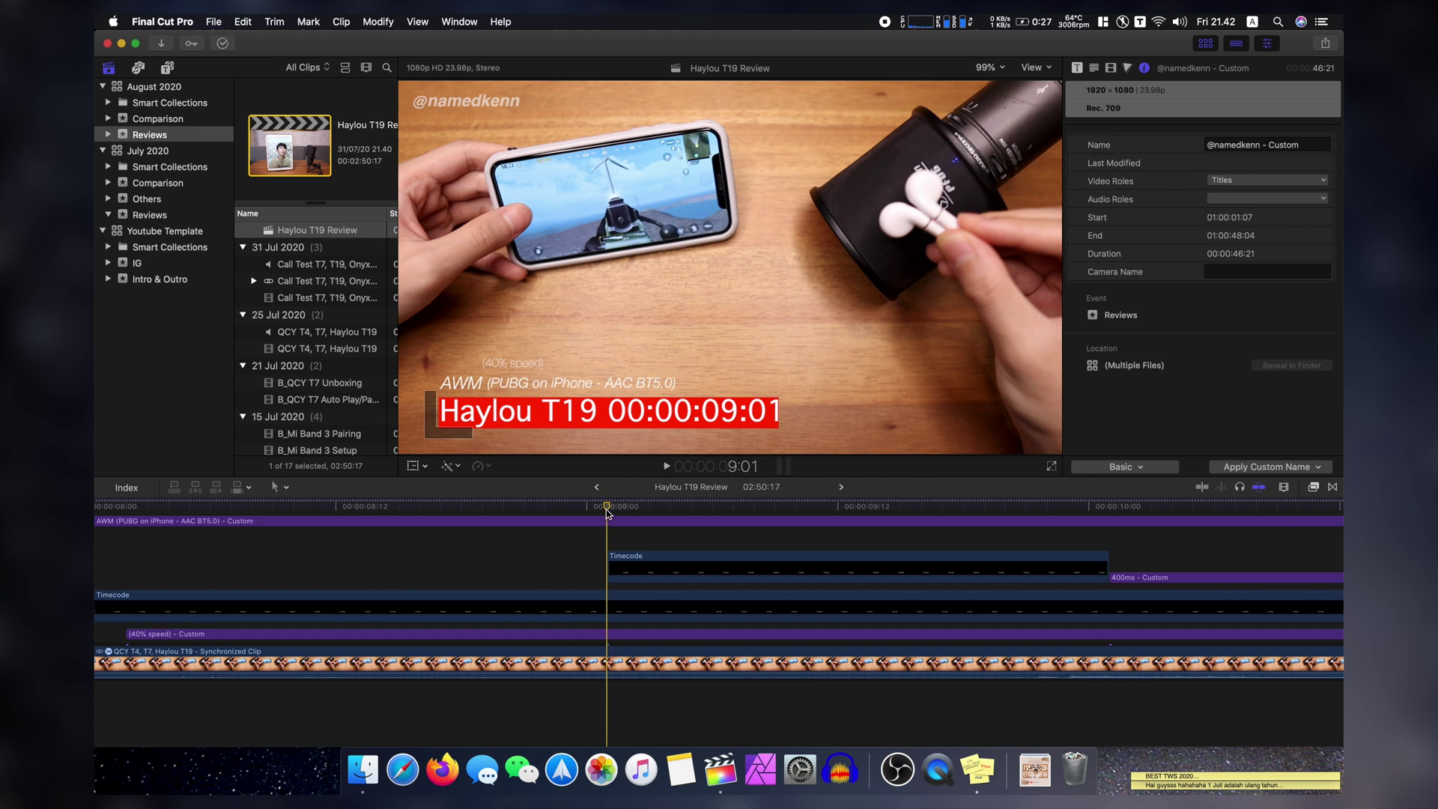
key("space")
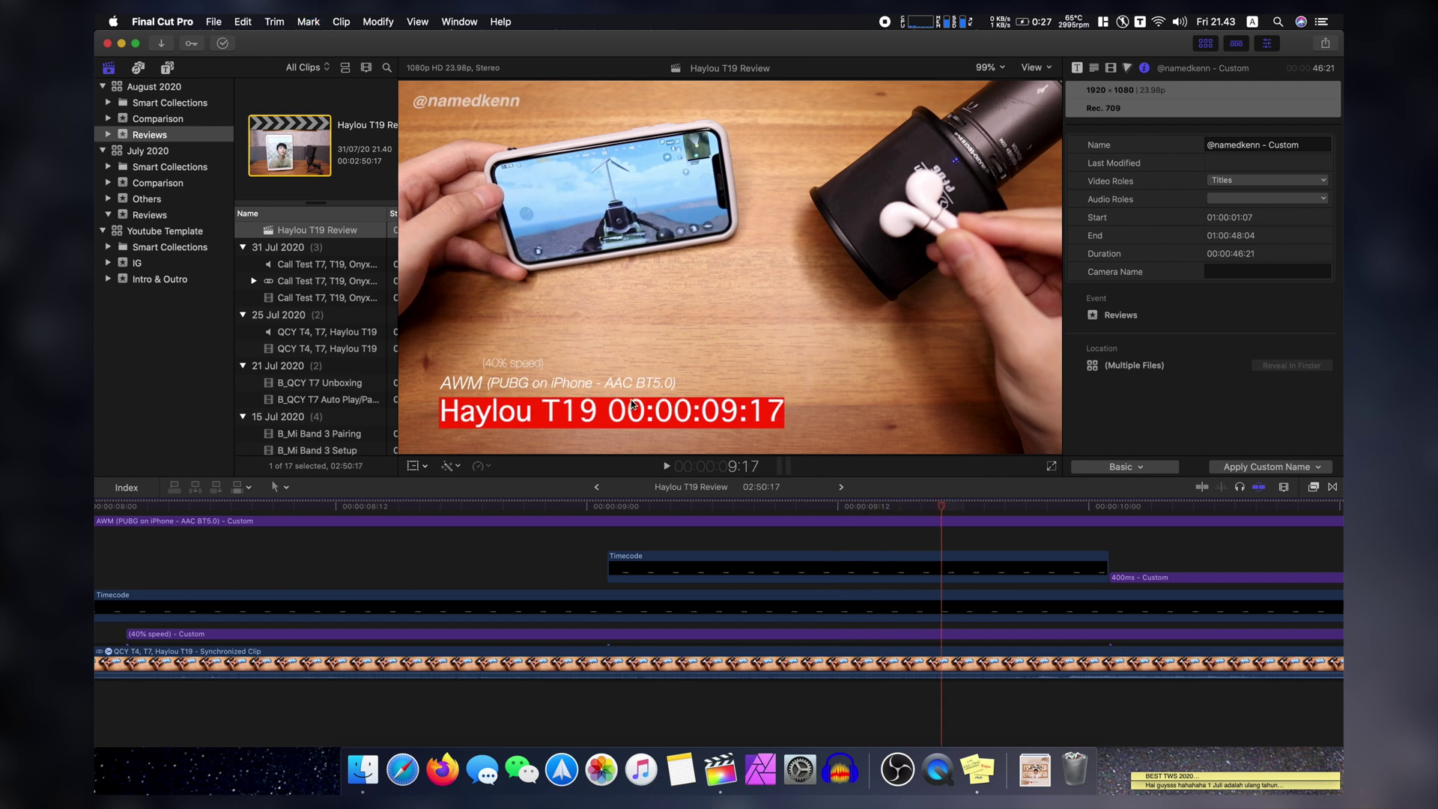
scroll(655, 562, "right", 5)
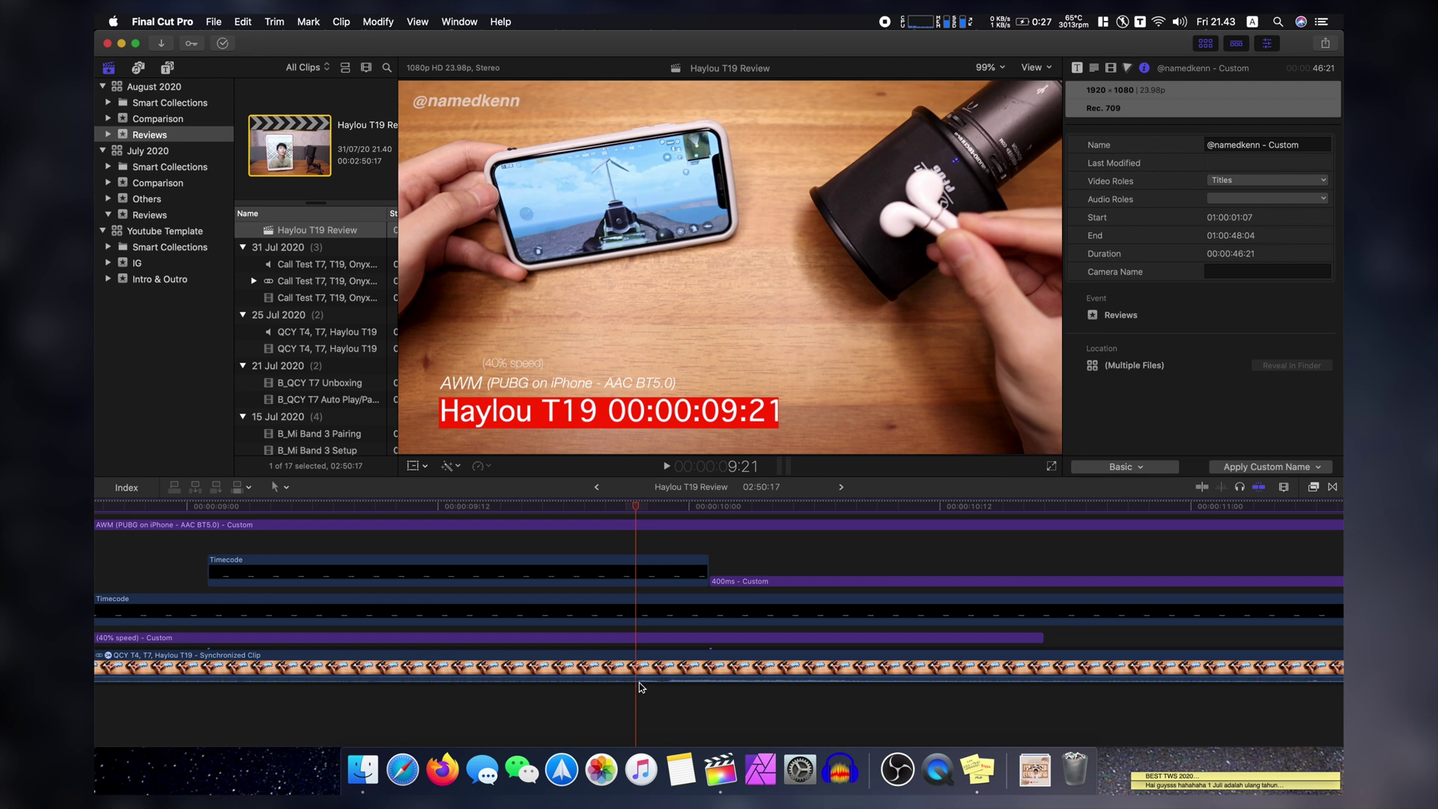
key("Right")
key("Left")
key("Right")
key("Right")
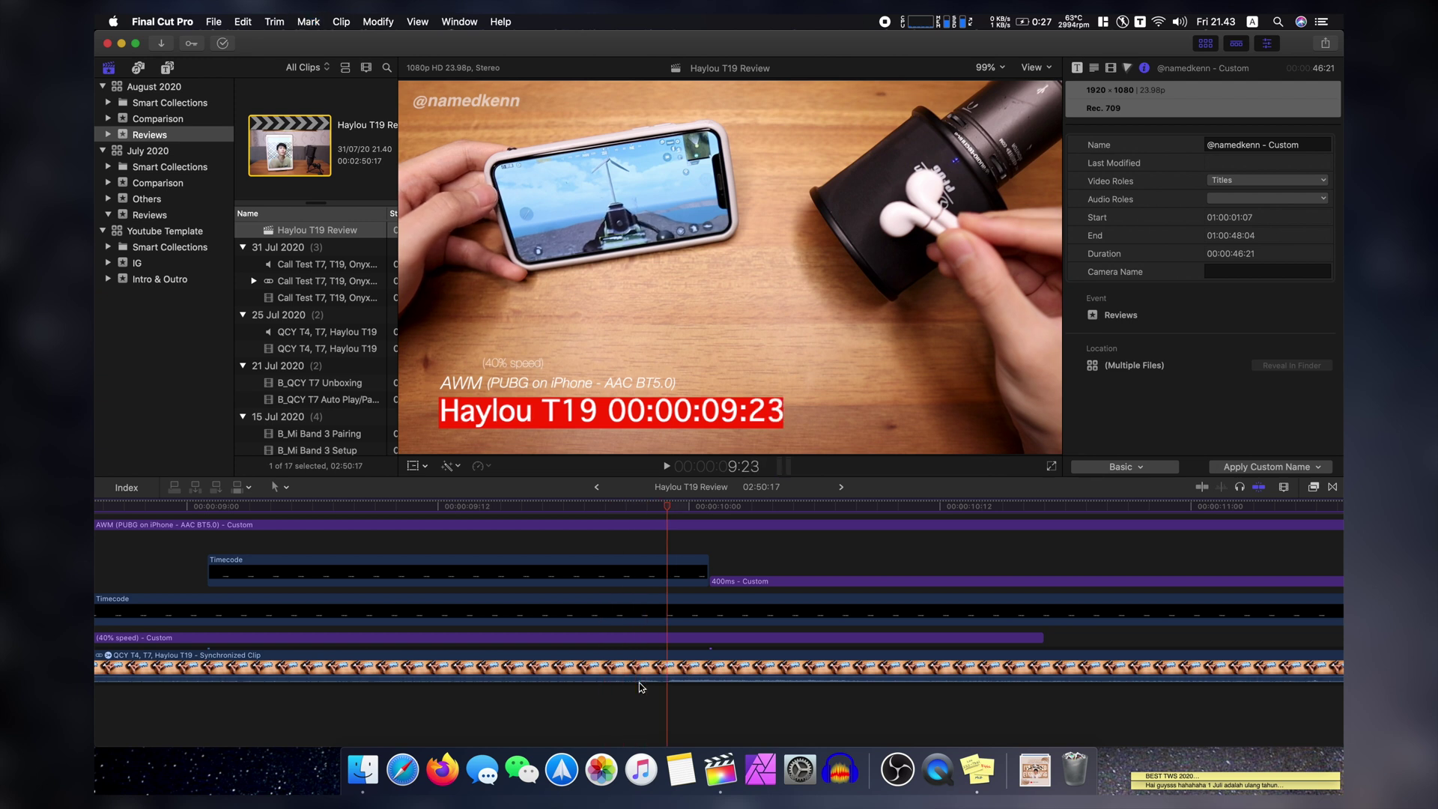
key("Left")
key("Left")
key("Right")
key("Right")
key("Right")
key("Left")
key("Left")
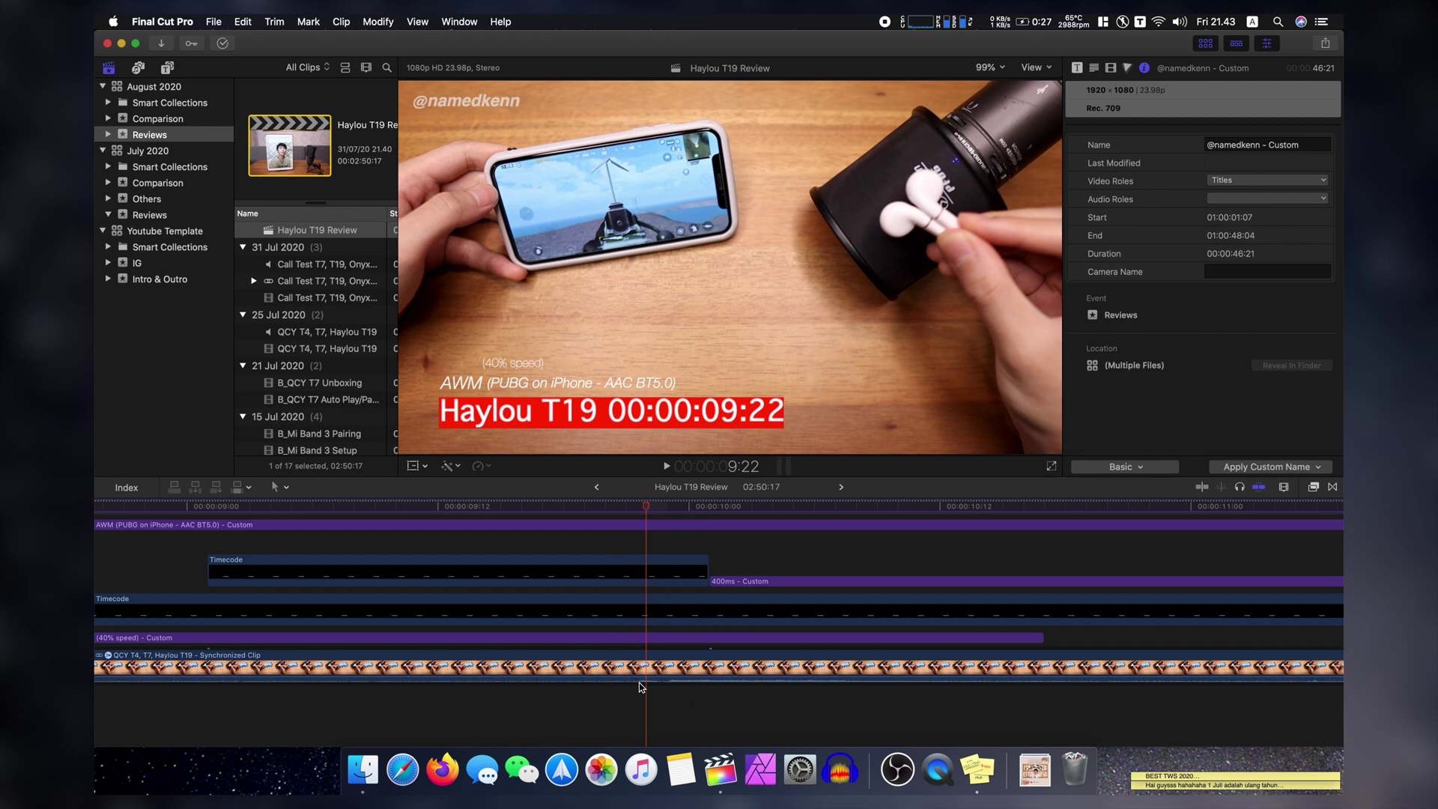
key("Right")
key("Left")
key("Left")
key("Right")
key("Right")
key("Left")
key("Right")
key("Right")
key("Left")
key("Left")
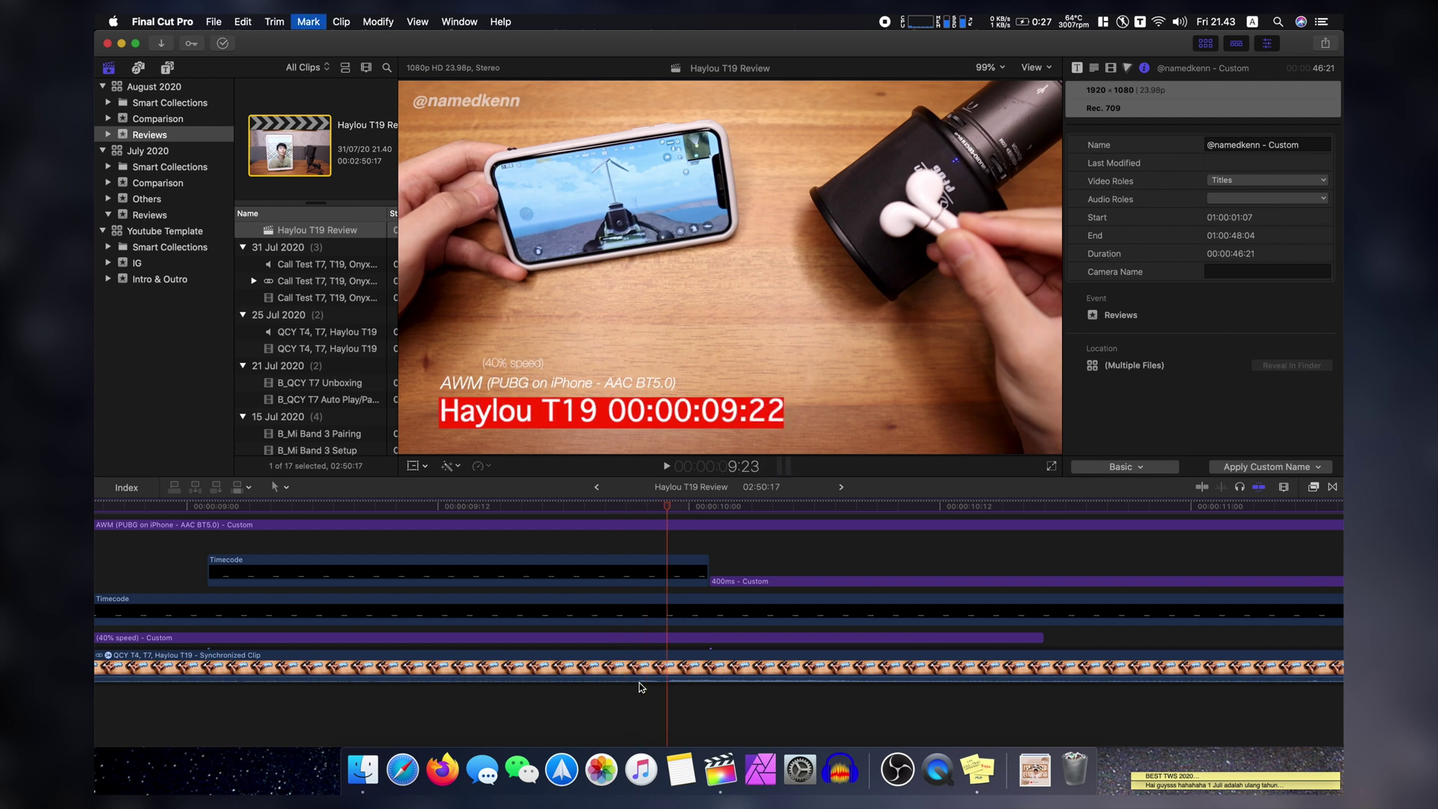
key("Right")
key("Right")
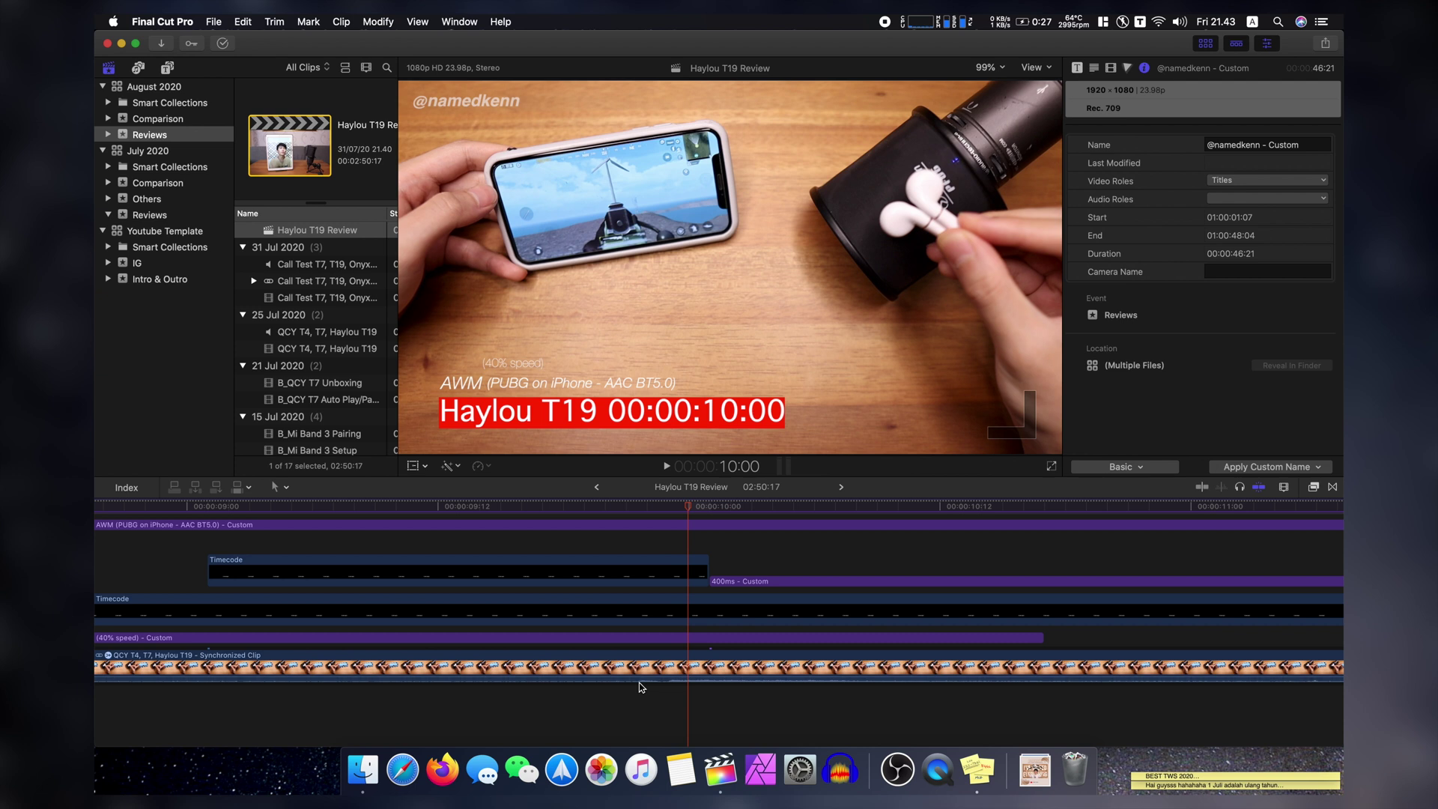
key("Right")
key("Left")
key("Right")
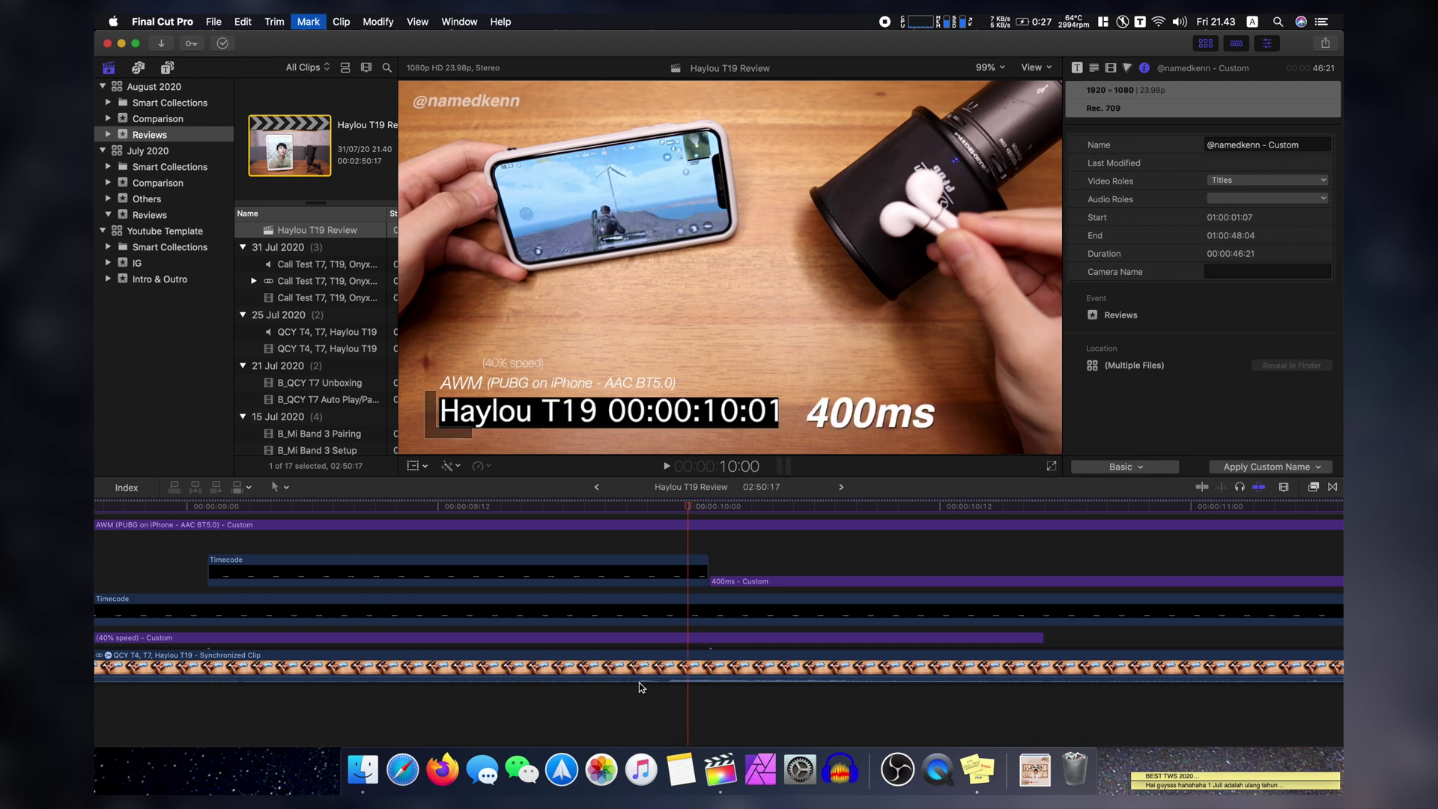
key("Right")
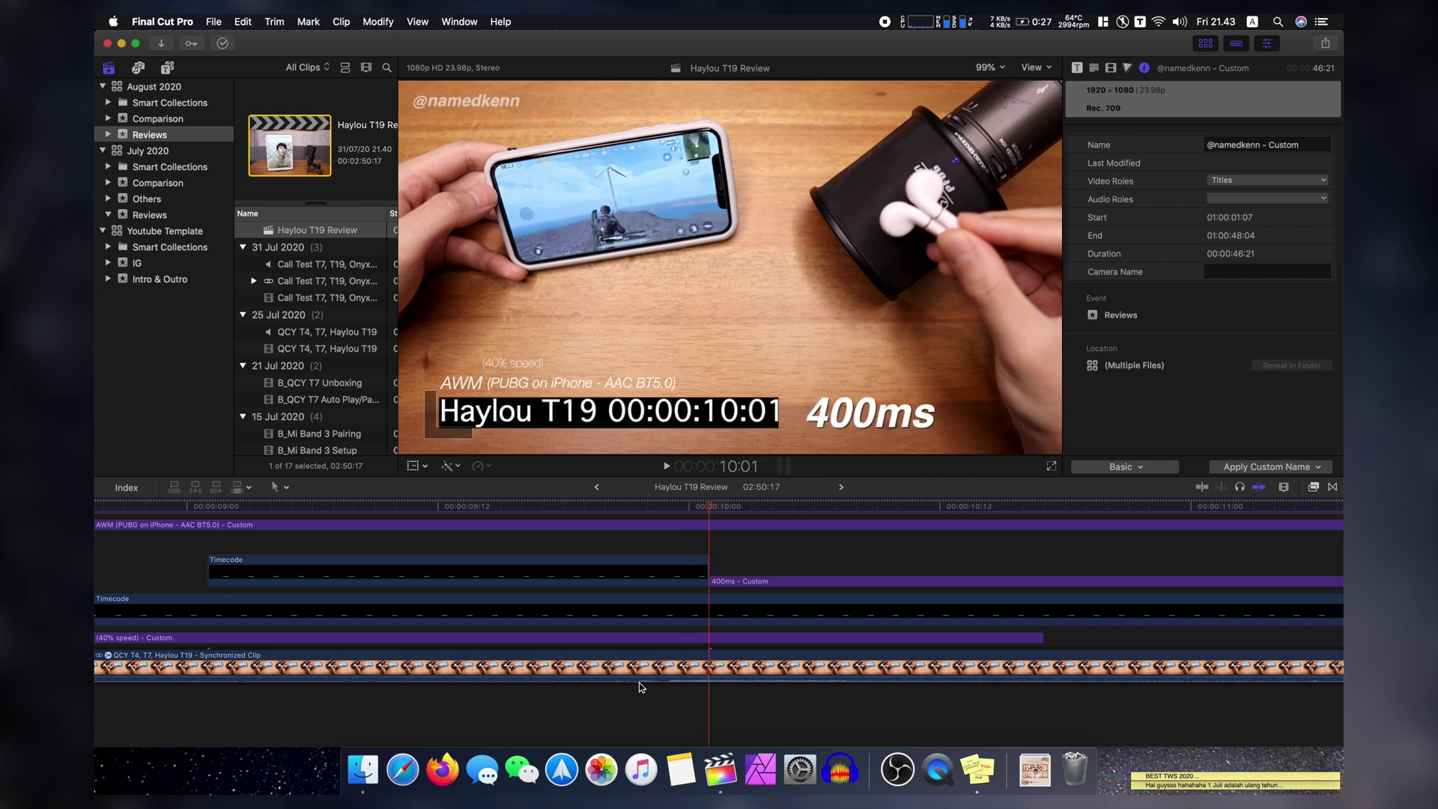
key("Left")
key("Right")
left_click(209, 542)
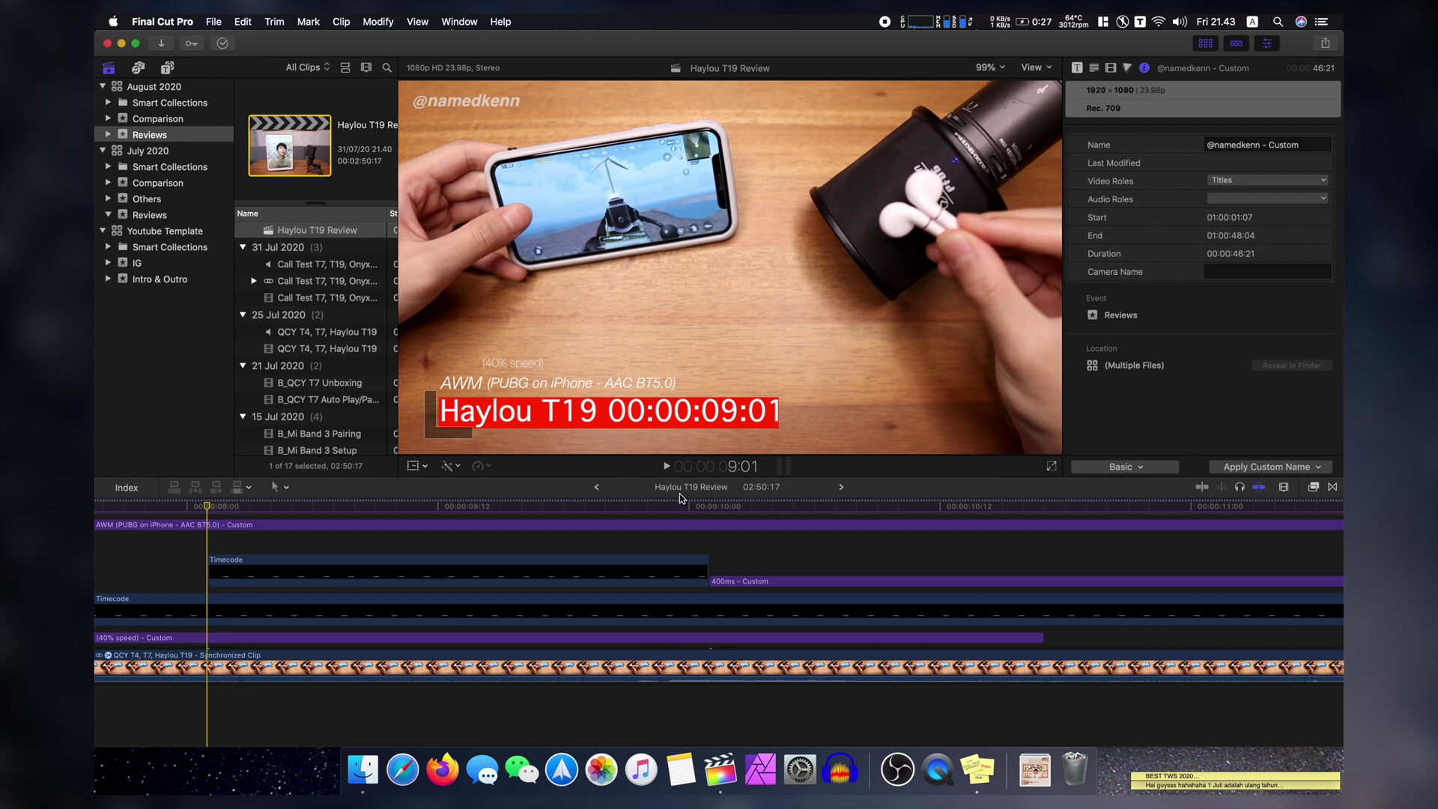
Select the Timecode title near 10:00 and check its duration with Ctrl+D.
left_click(707, 504)
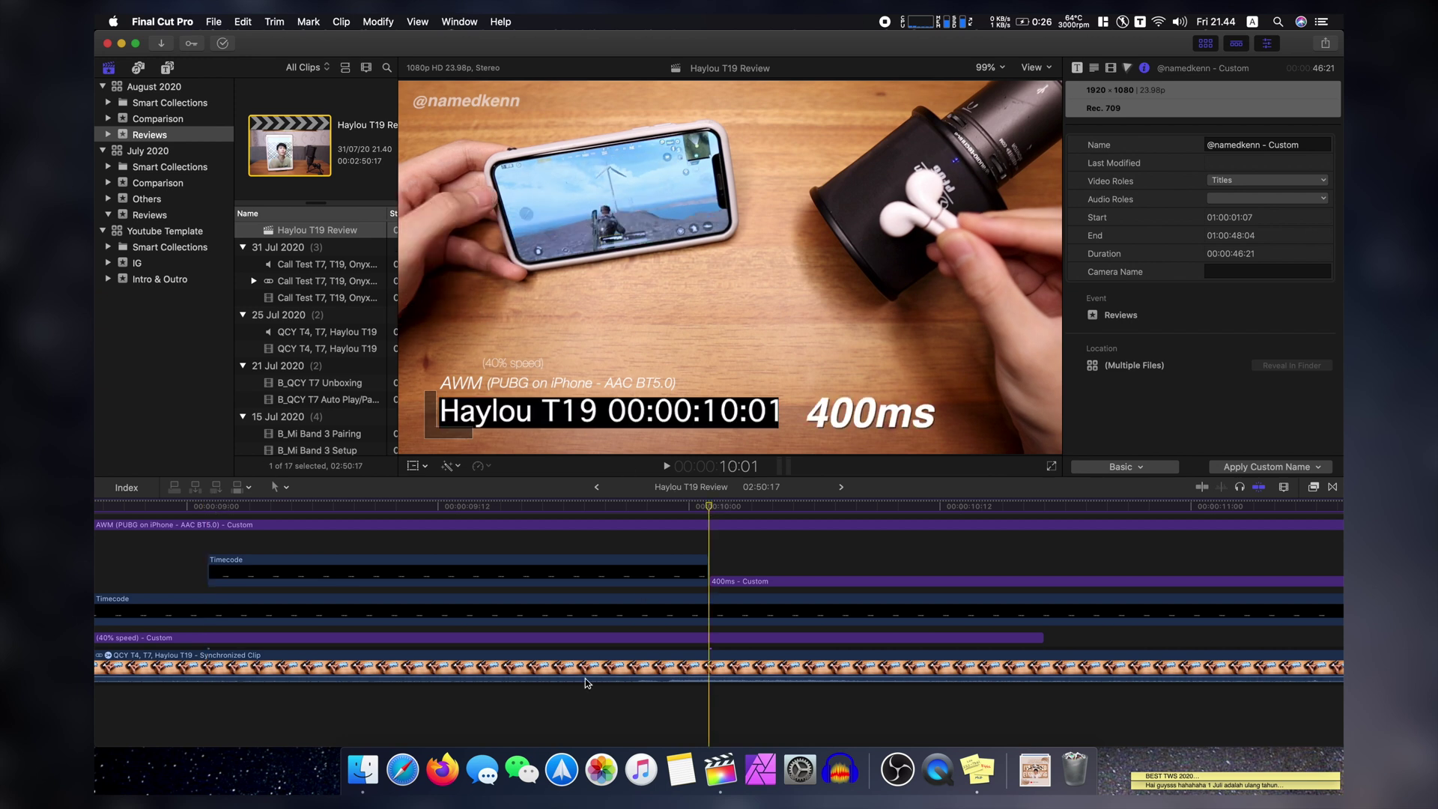
left_click(367, 563)
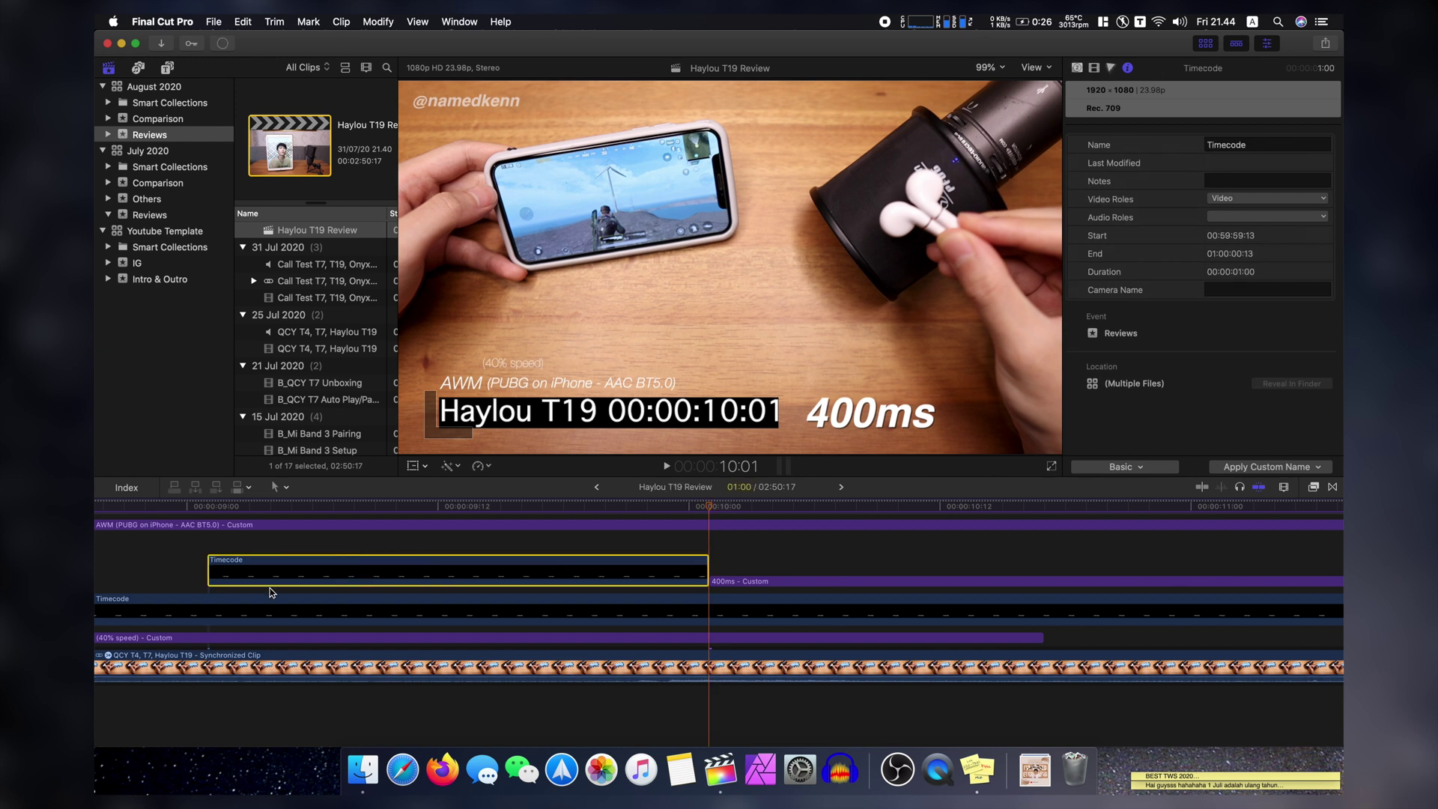
key("Left")
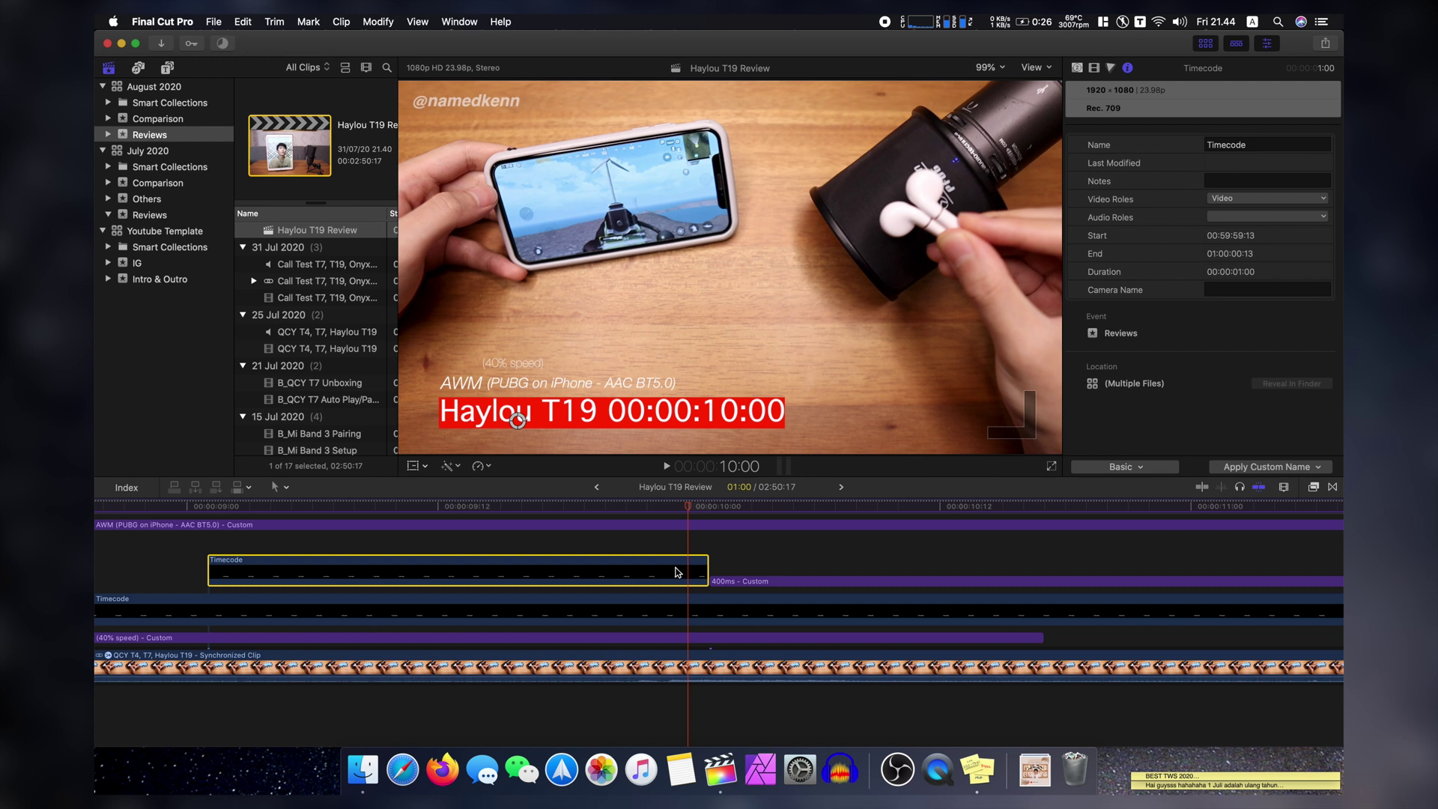
key("ctrl+d")
left_click(708, 550)
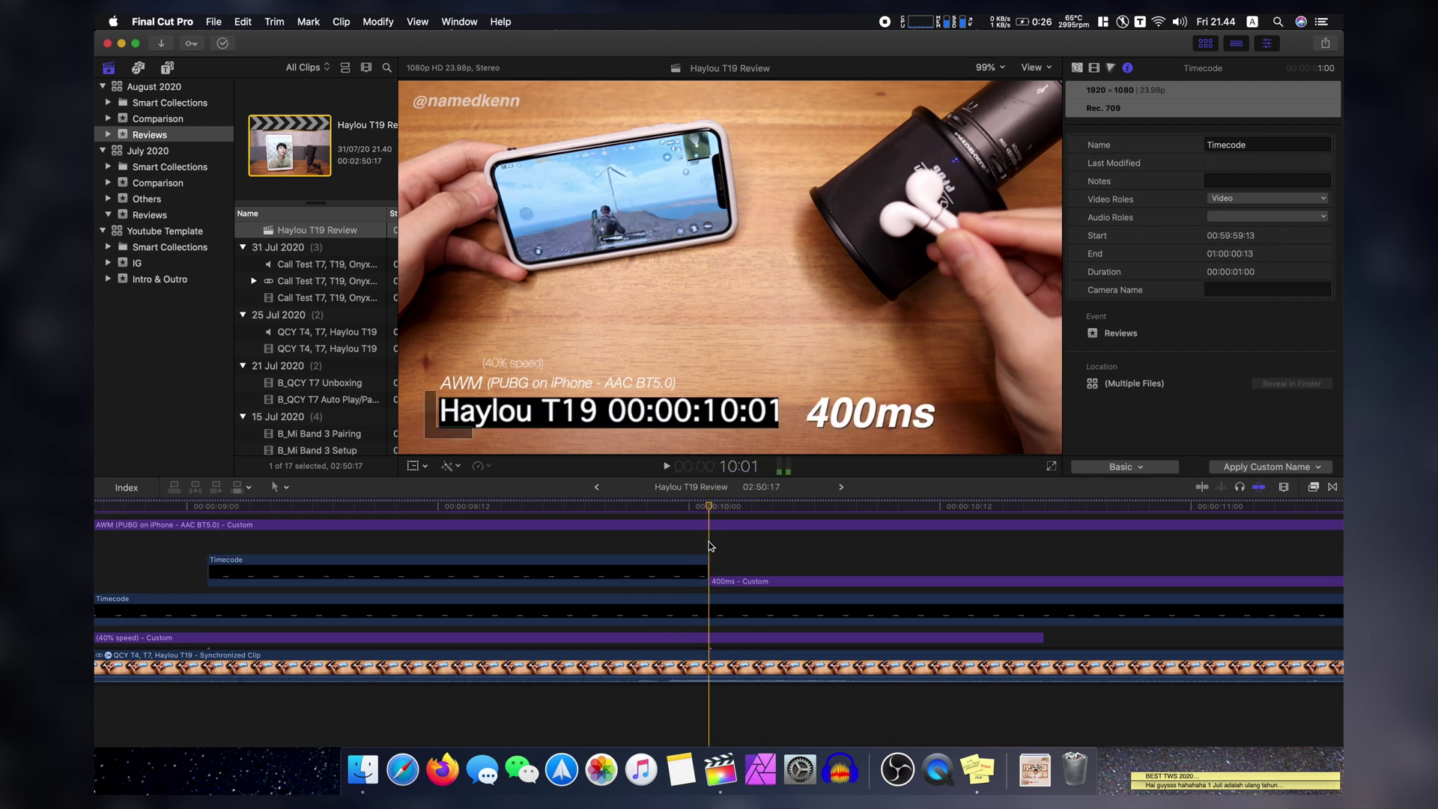
left_click(692, 546)
Calculate 24/24x40% in Spotlight, giving 0,4.
key("super+space")
type("2")
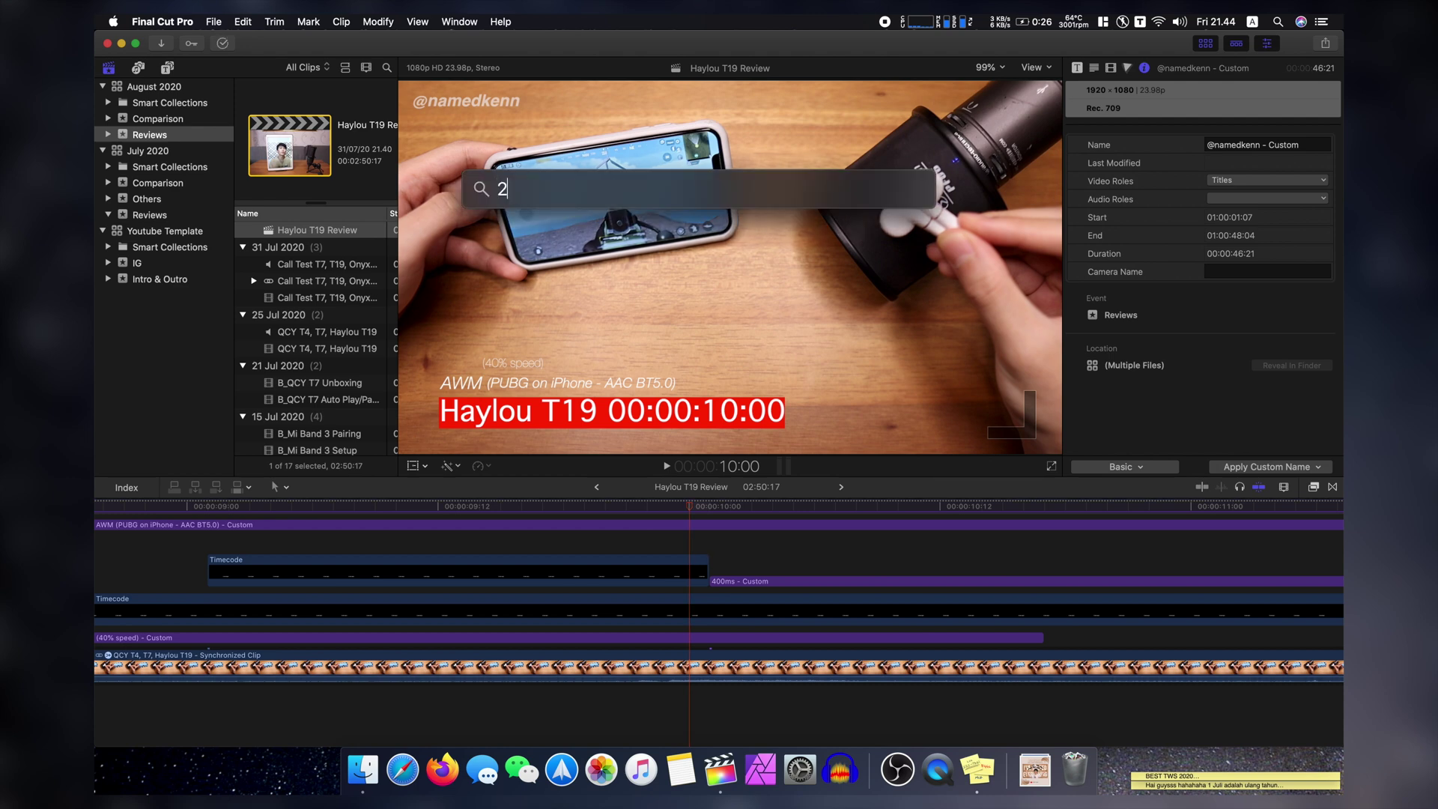
type("4/24")
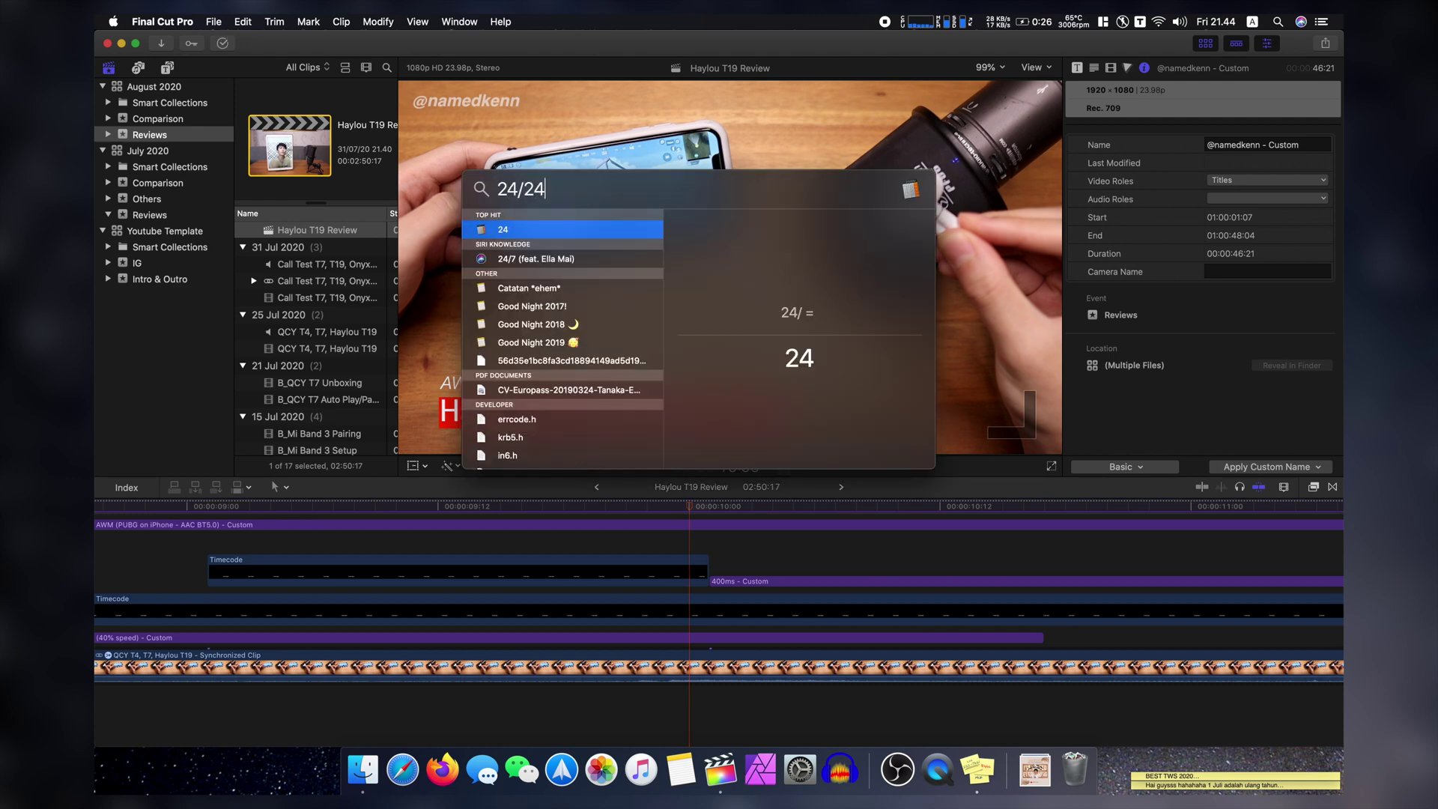
type("x60")
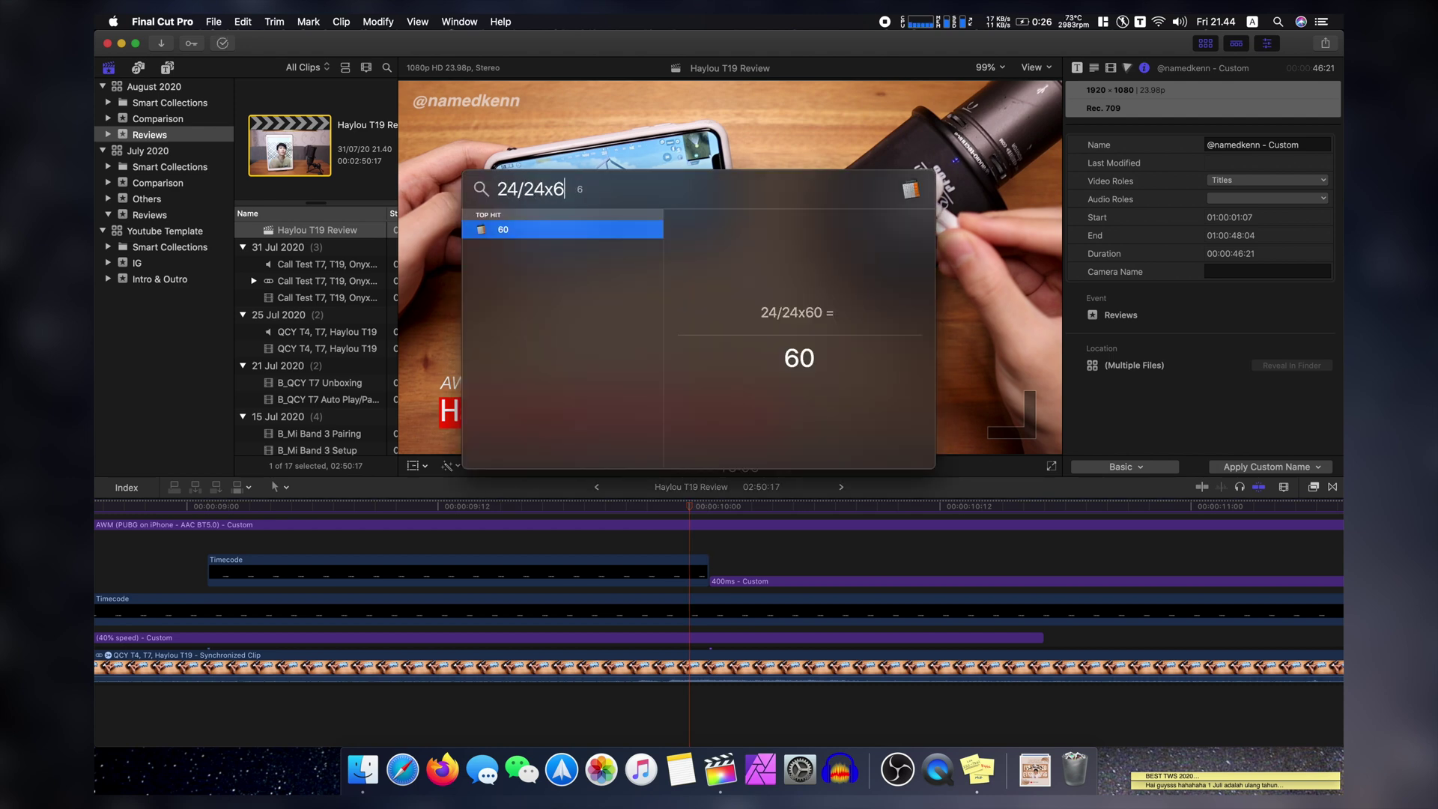
key("BackSpace")
key("BackSpace")
type("40%")
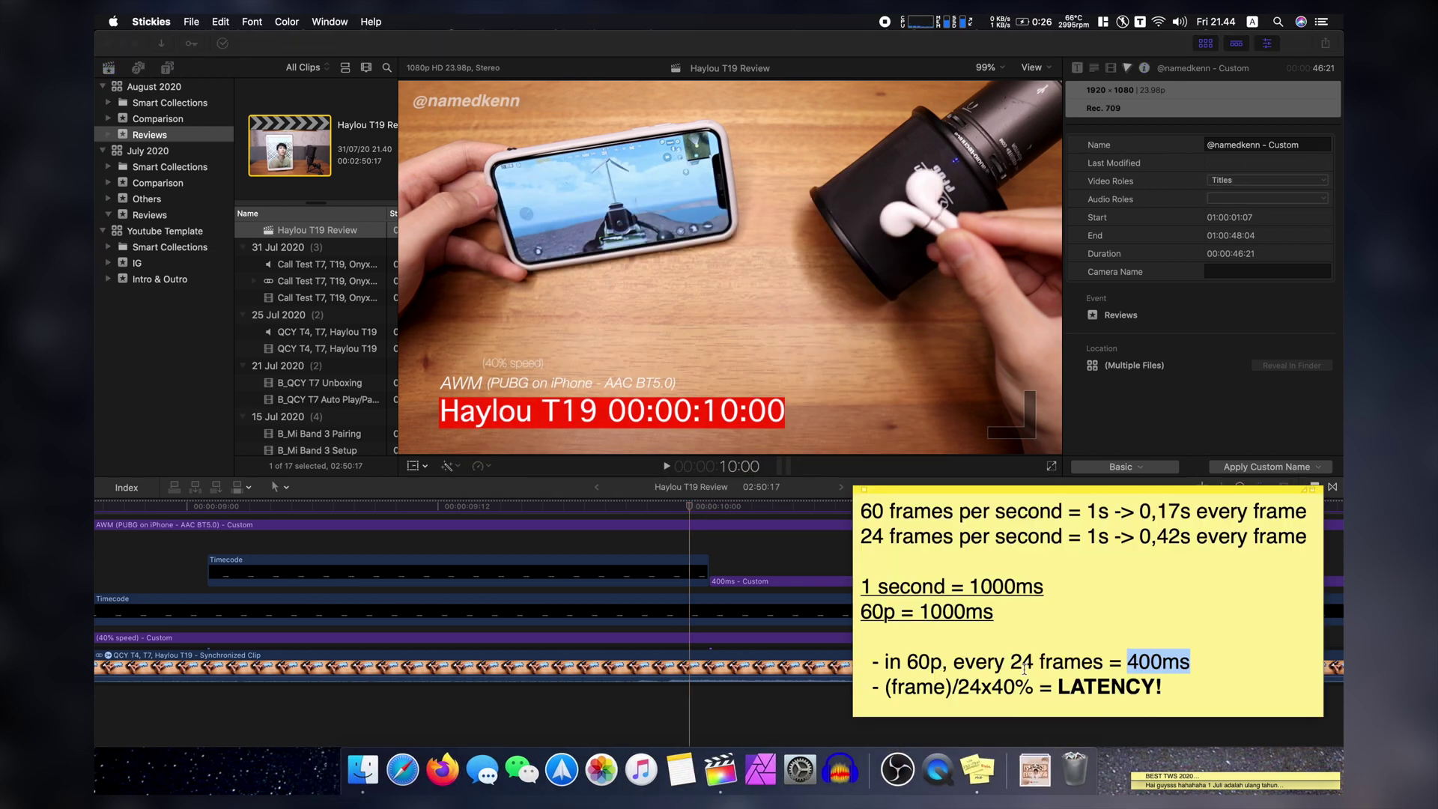
Highlight the 24 frames, the 400ms result and the latency formula line in the note.
double_click(1021, 663)
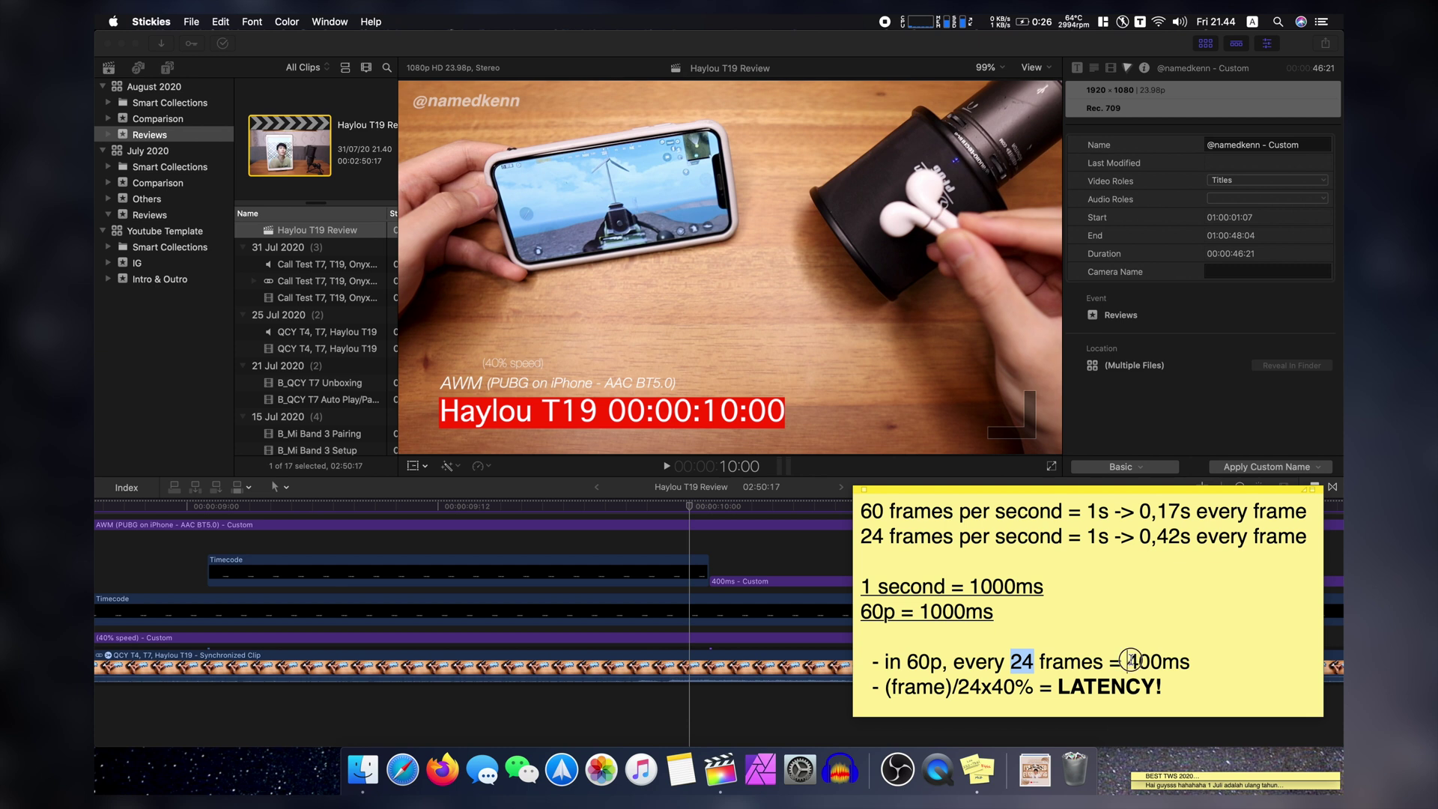
double_click(1153, 662)
left_click(1200, 666)
left_click_drag(886, 687, 1164, 688)
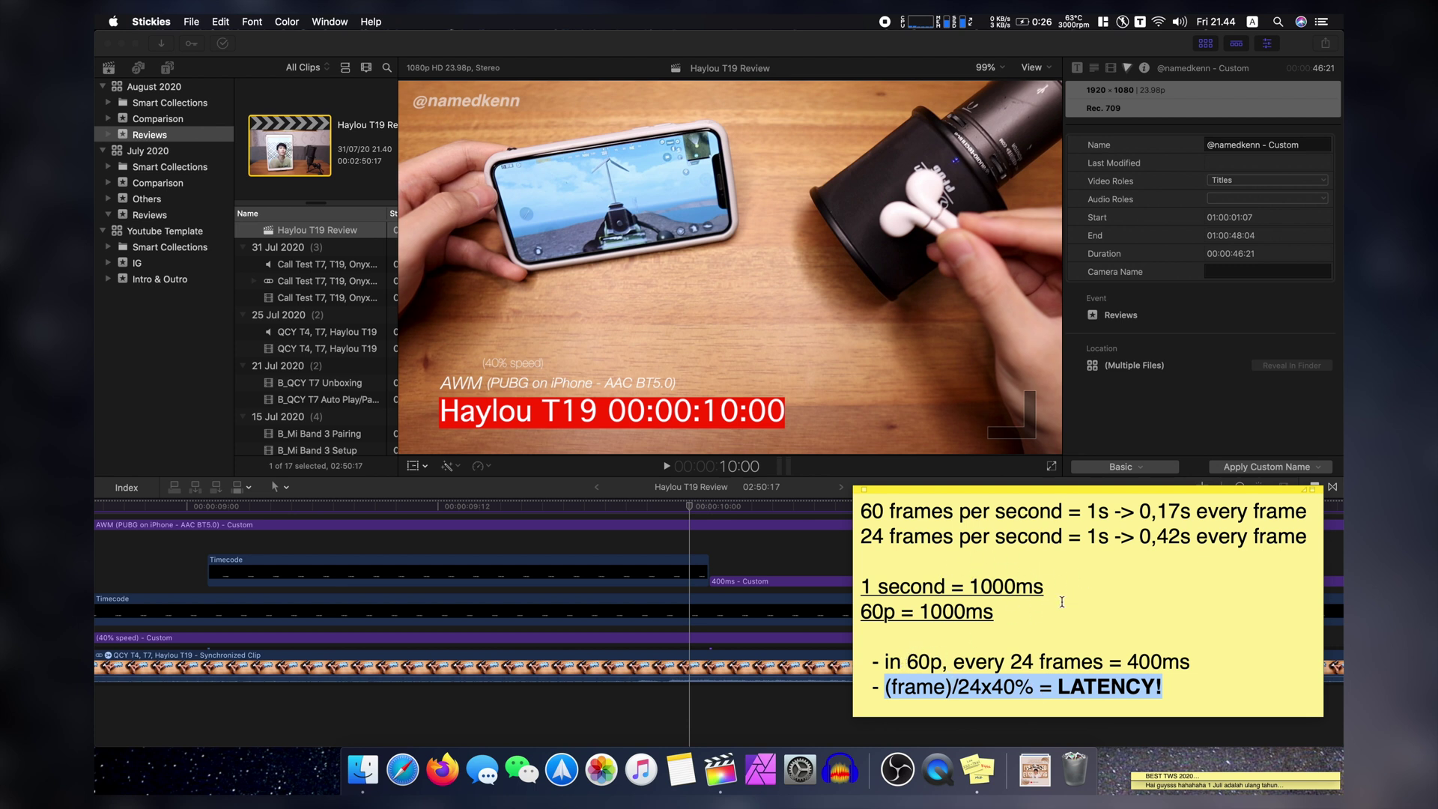
Back in Final Cut Pro, show the Timecode clip's duration and dismiss Spotlight.
left_click(749, 569)
left_click(686, 570)
key("ctrl+d")
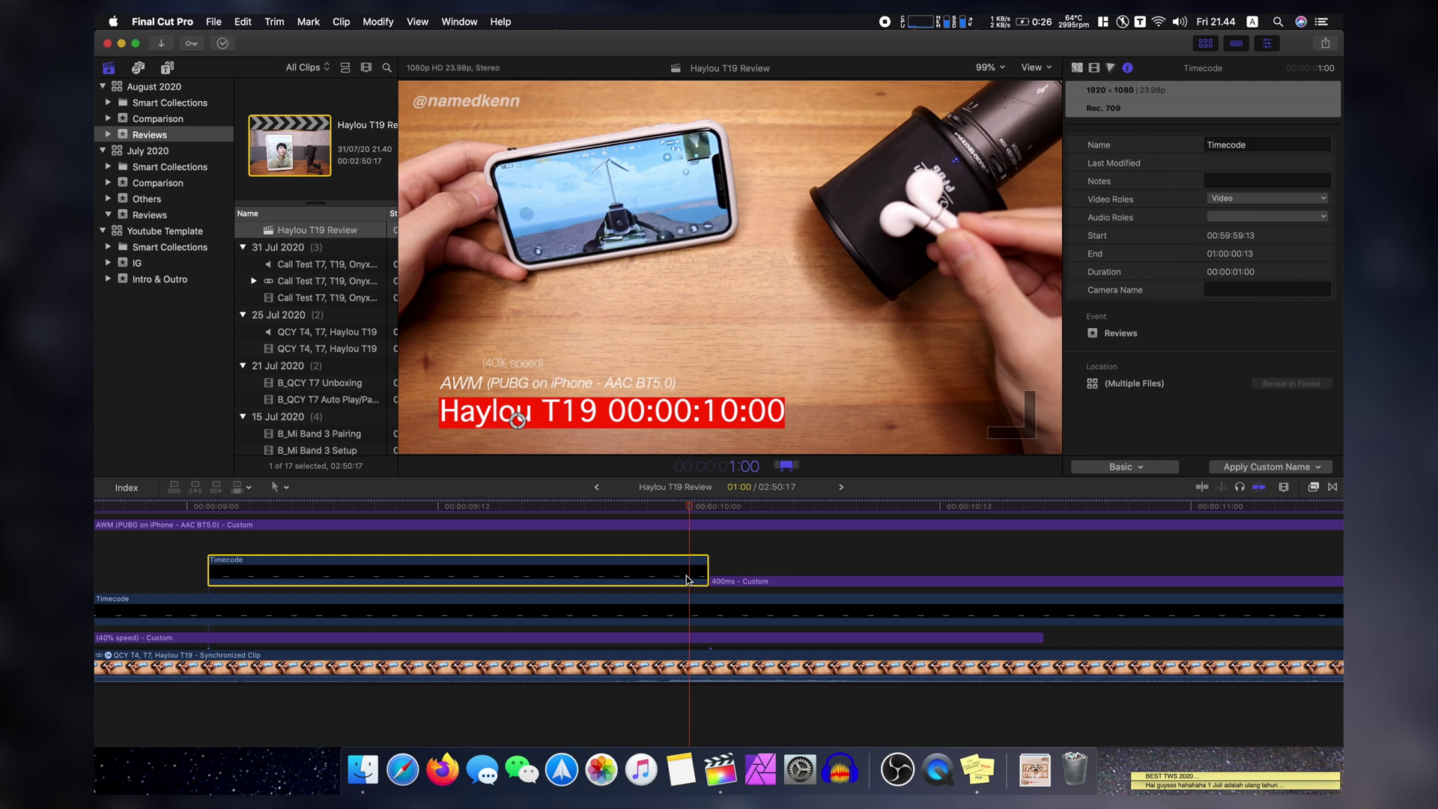
key("super+space")
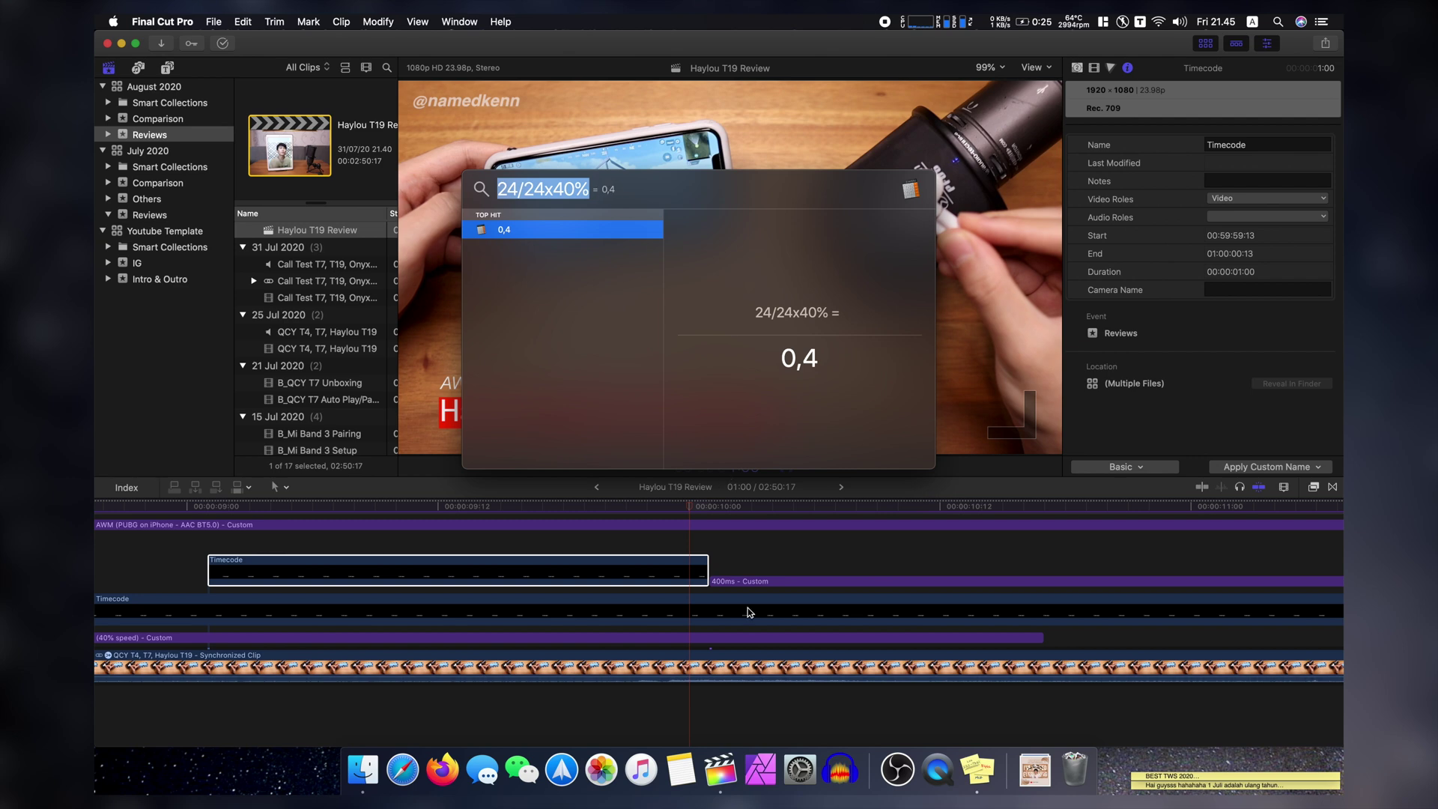
key("Escape")
Move the playhead to 13:17 and step single frames around it to pinpoint the cut.
left_click(740, 542)
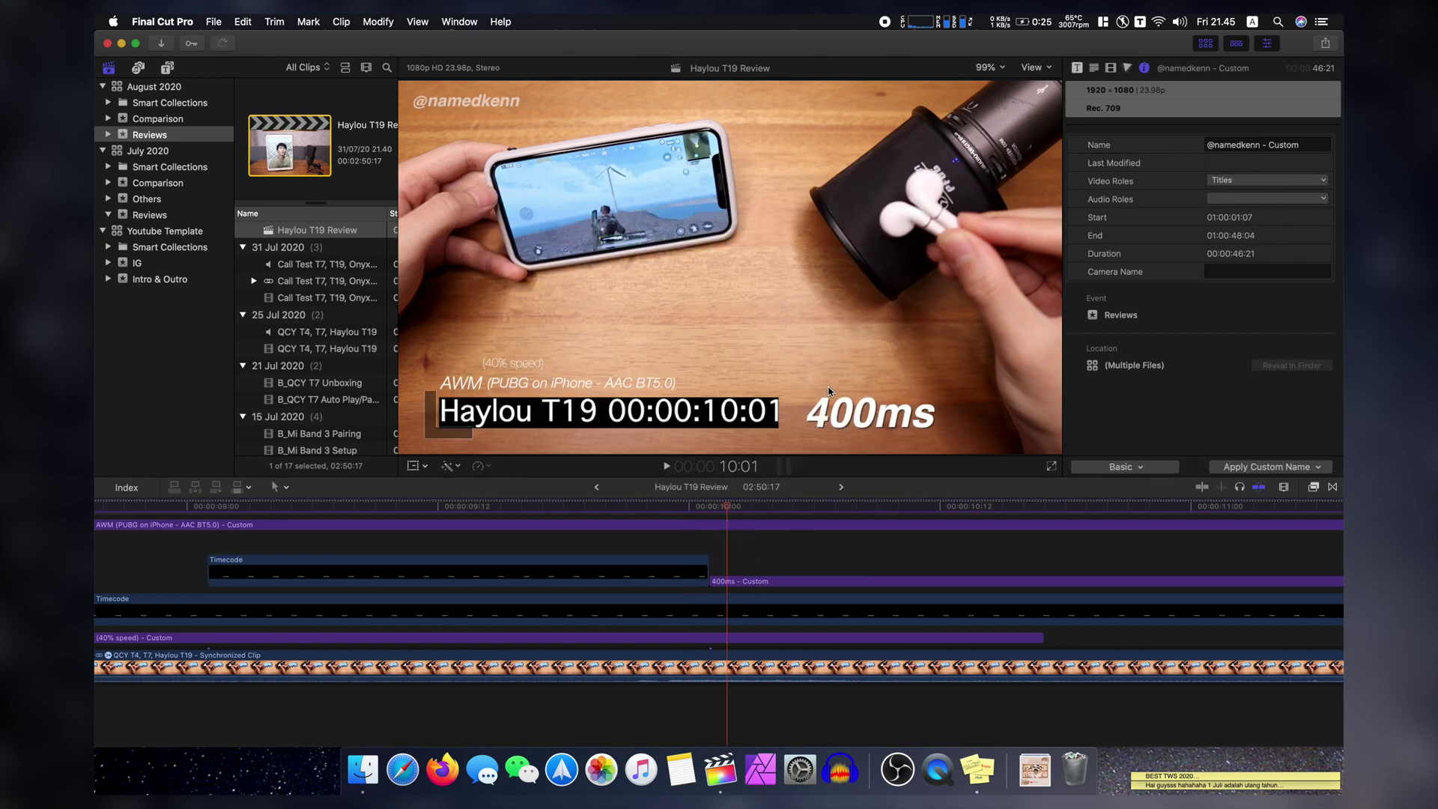
scroll(885, 640, "right", 10)
scroll(885, 641, "up", 2)
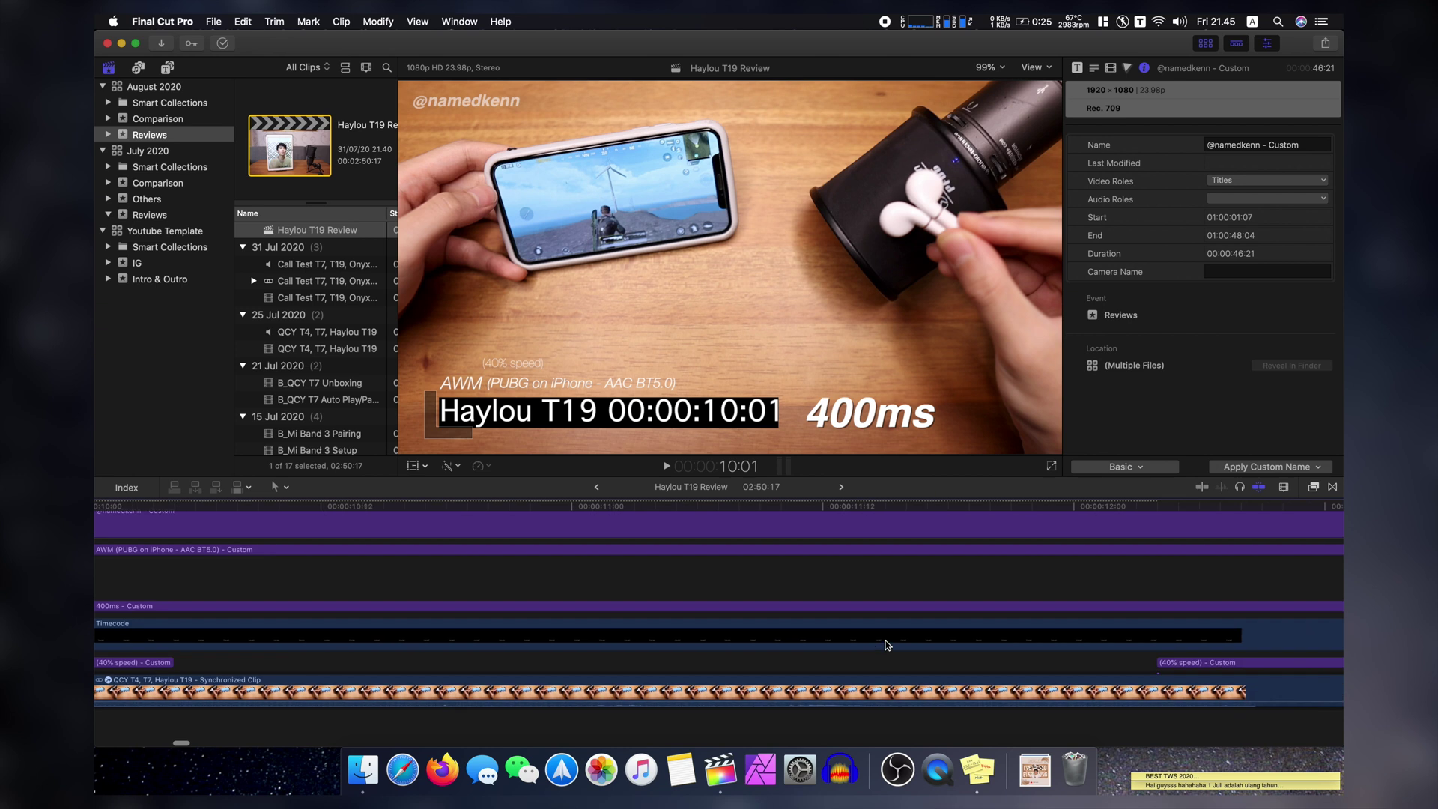
scroll(885, 646, "right", 5)
left_click(772, 588)
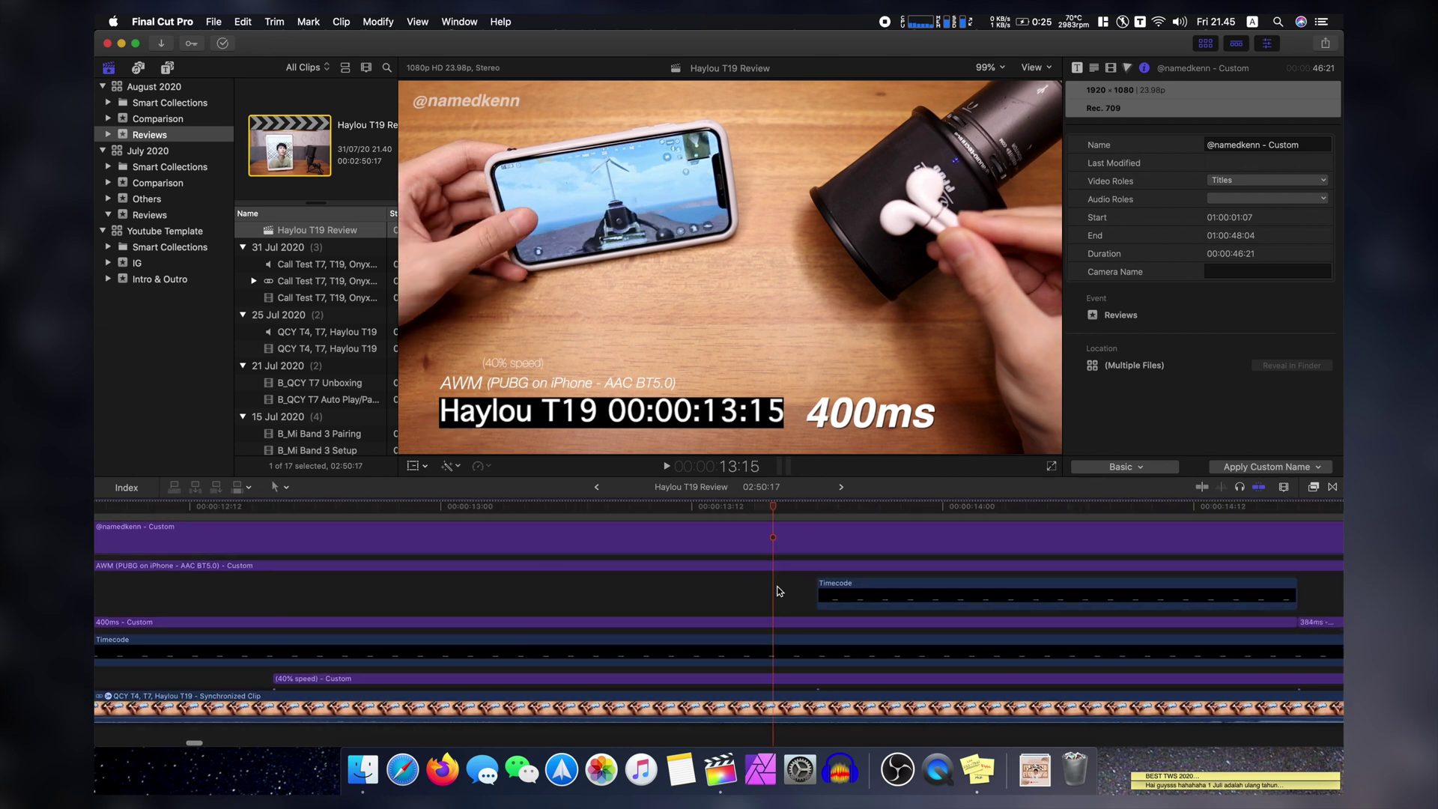
left_click_drag(772, 506, 797, 507)
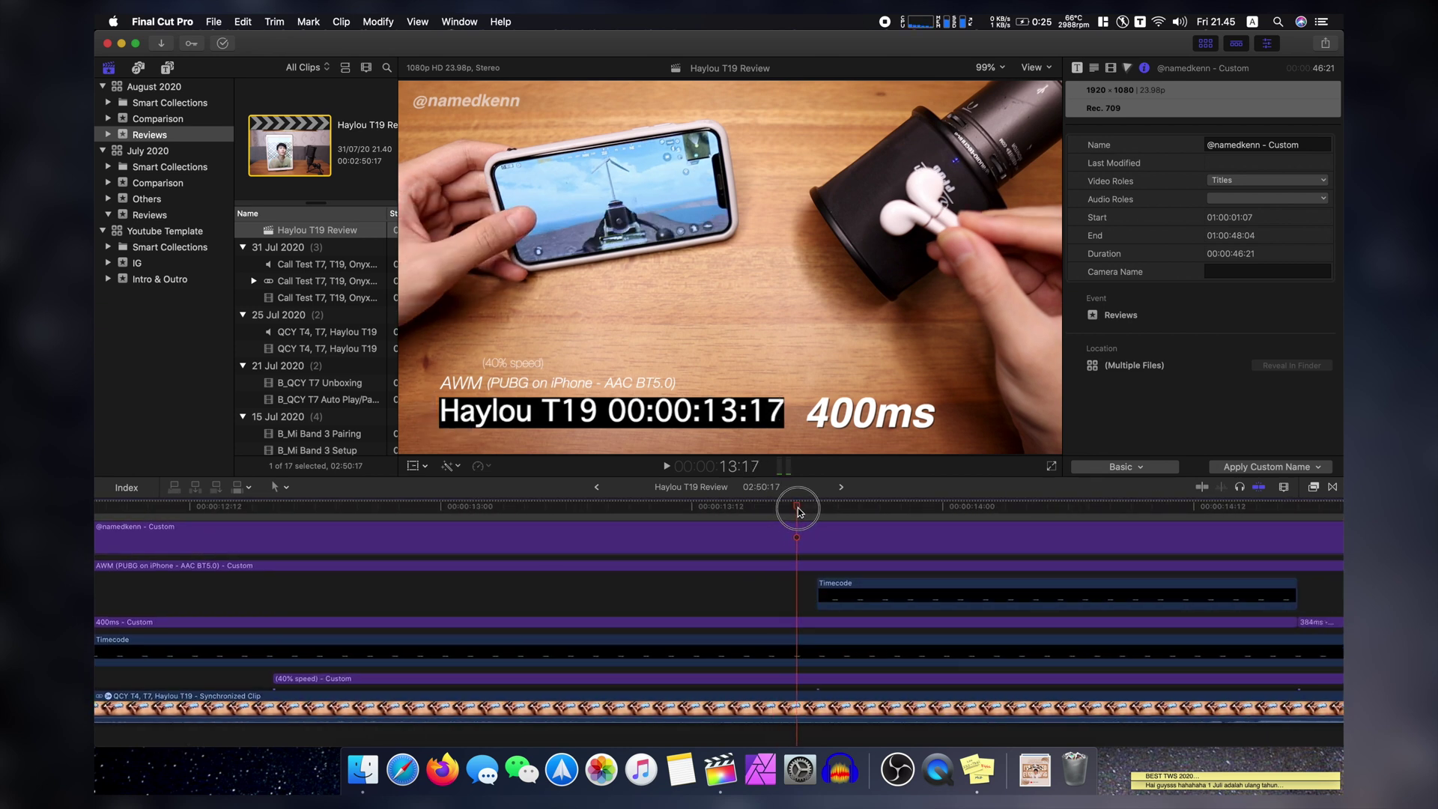
key("Left")
key("Right")
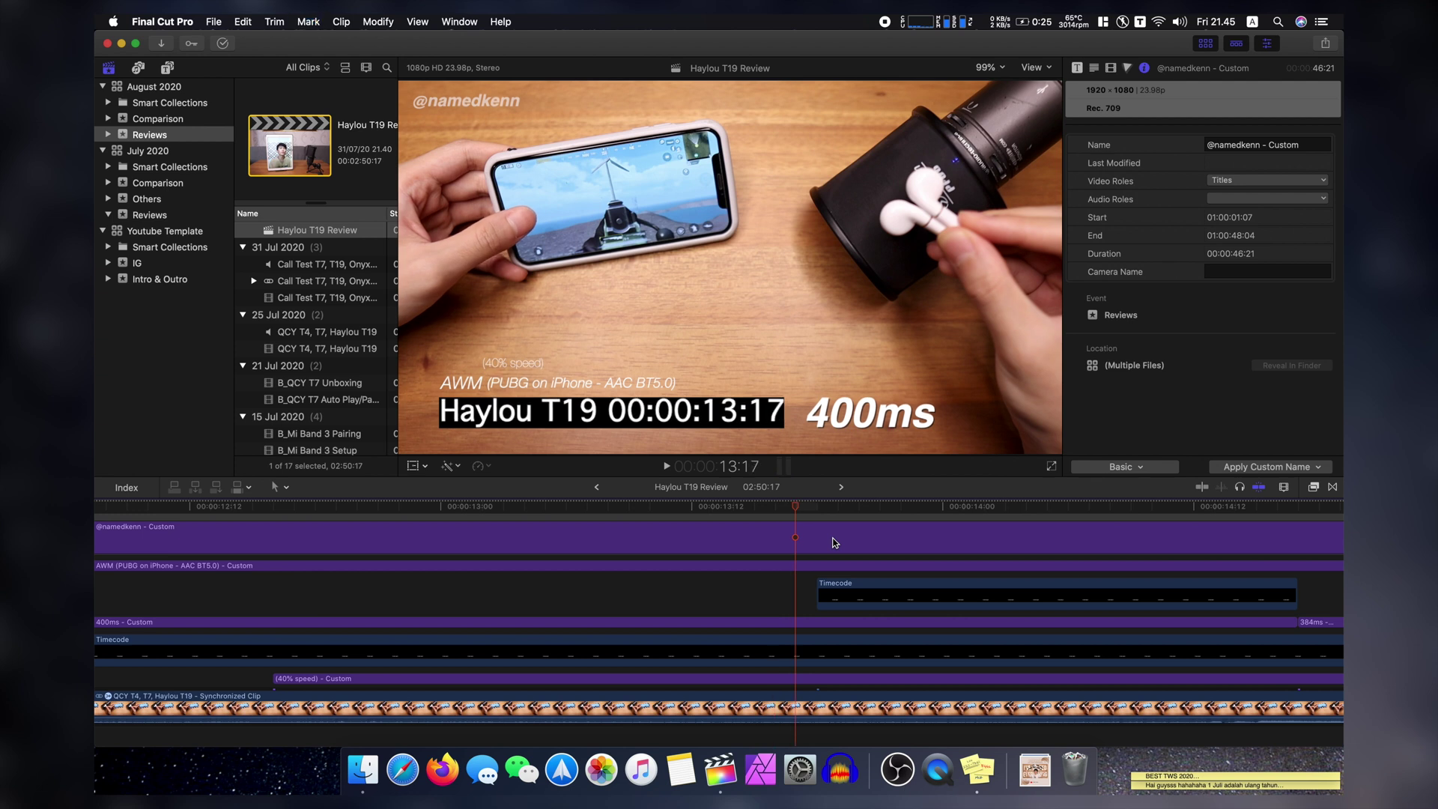
key("Left")
key("Right")
key("Left")
key("Right")
key("Right")
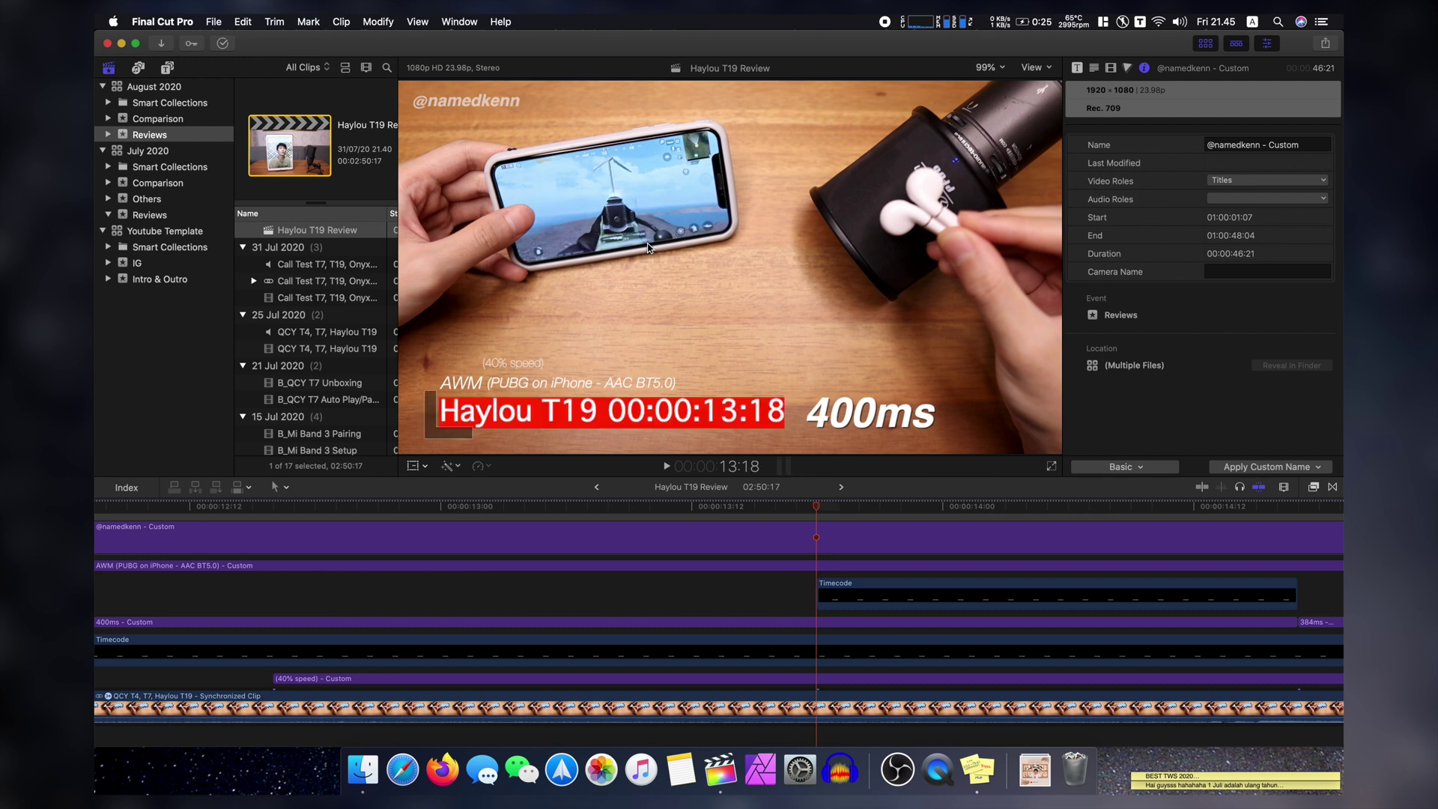
Step frames from 14:13 to 14:17, where the latency title switches from 400ms to 384ms.
scroll(828, 574, "right", 5)
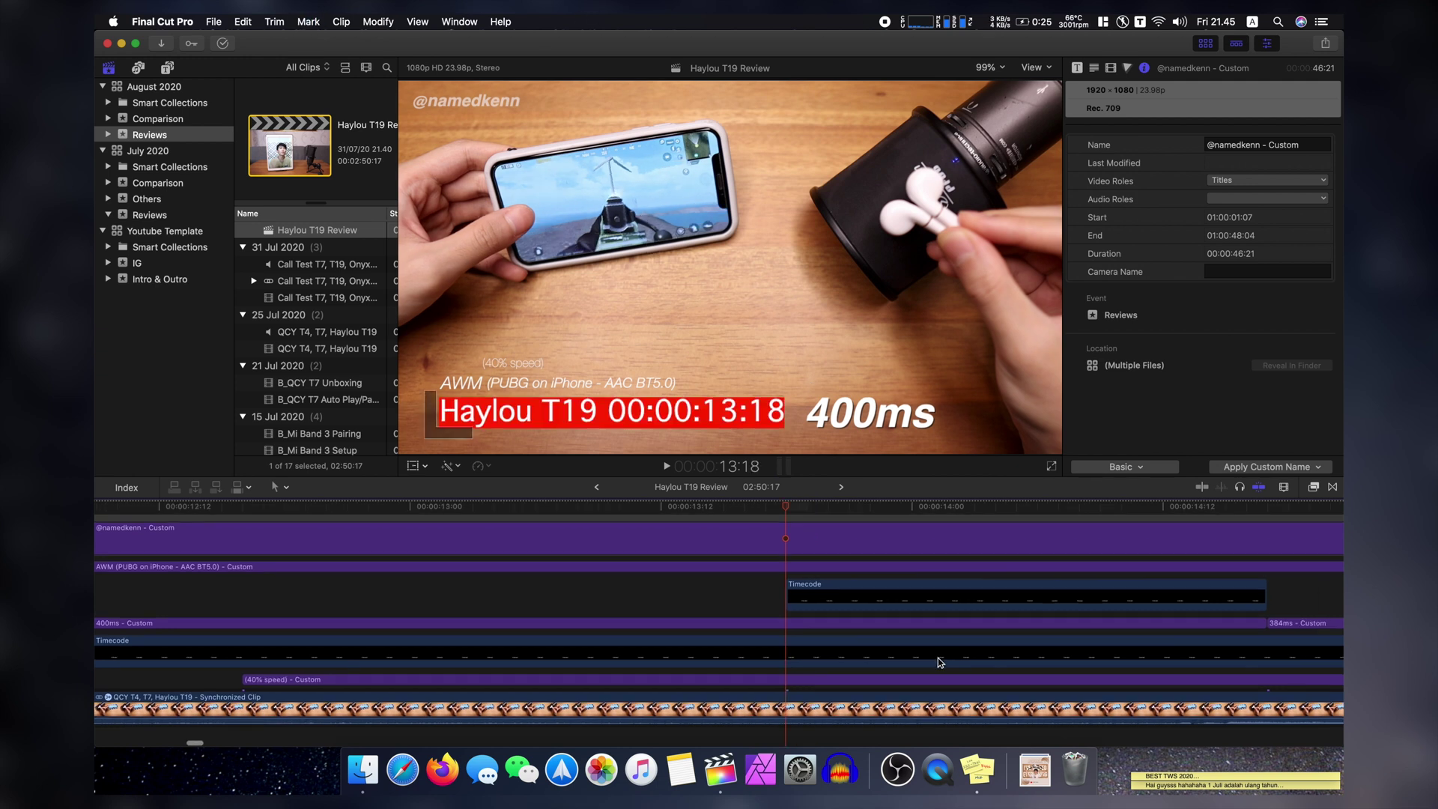
left_click(865, 511)
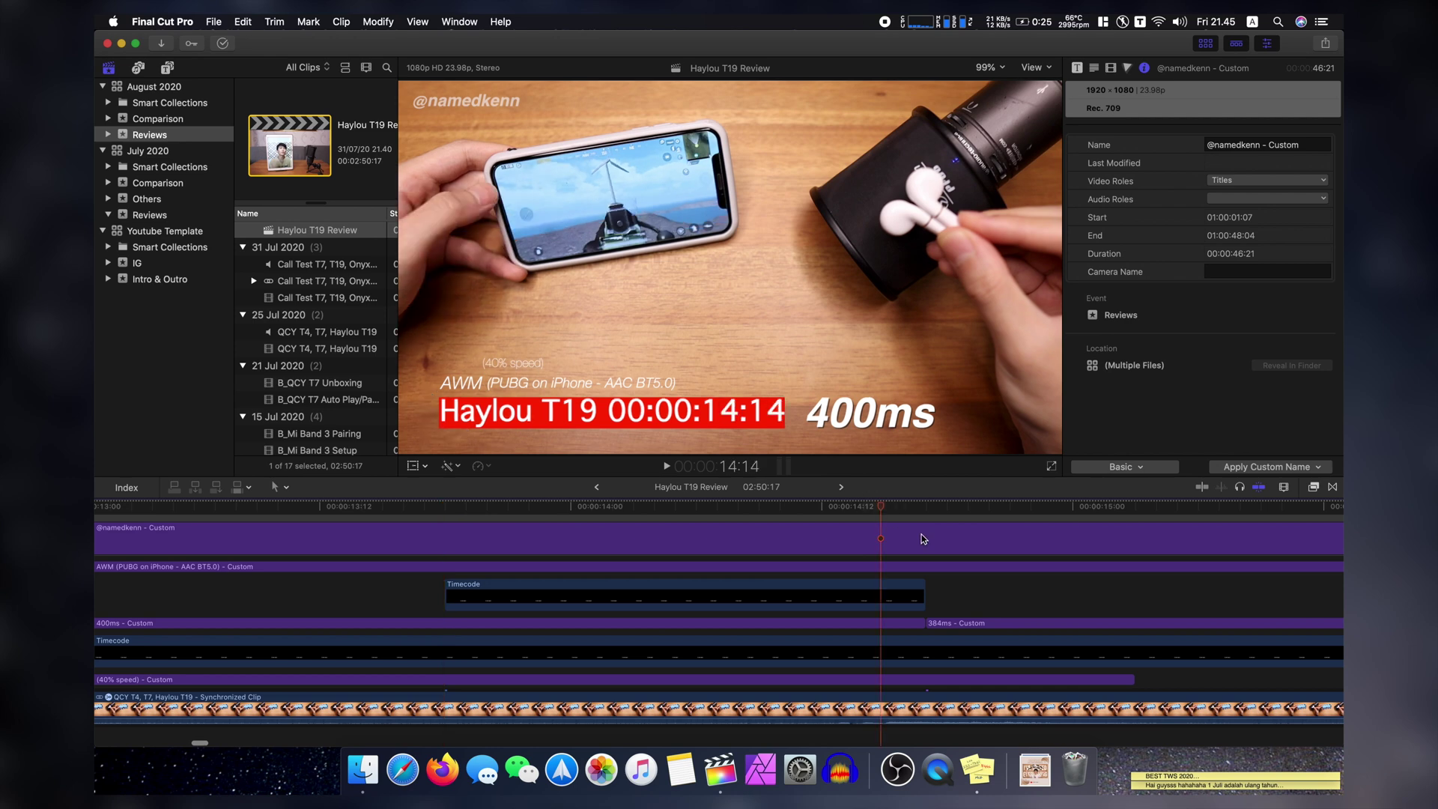
left_click(823, 517)
left_click_drag(824, 517, 831, 515)
key("Right")
key("Right")
key("Right")
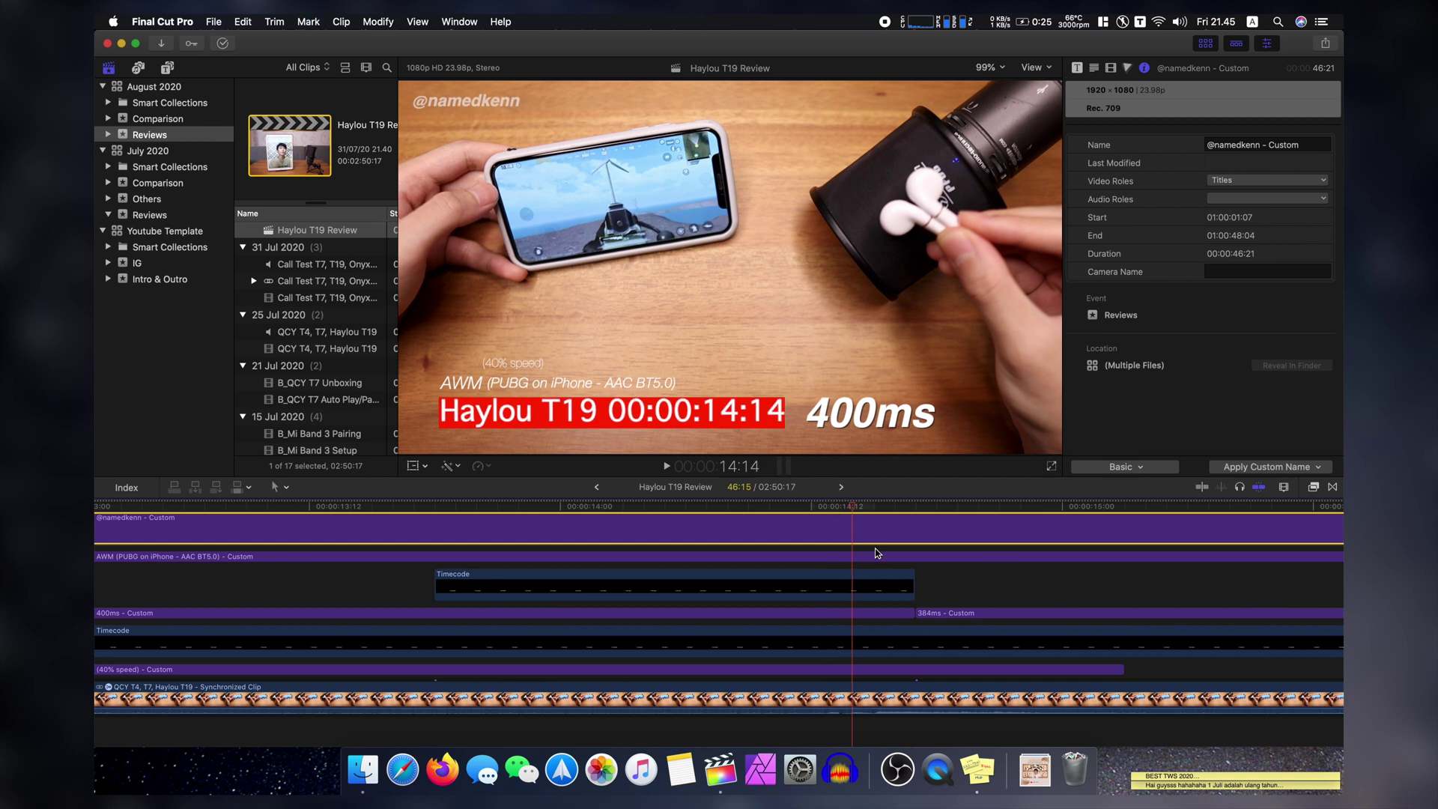
key("Right")
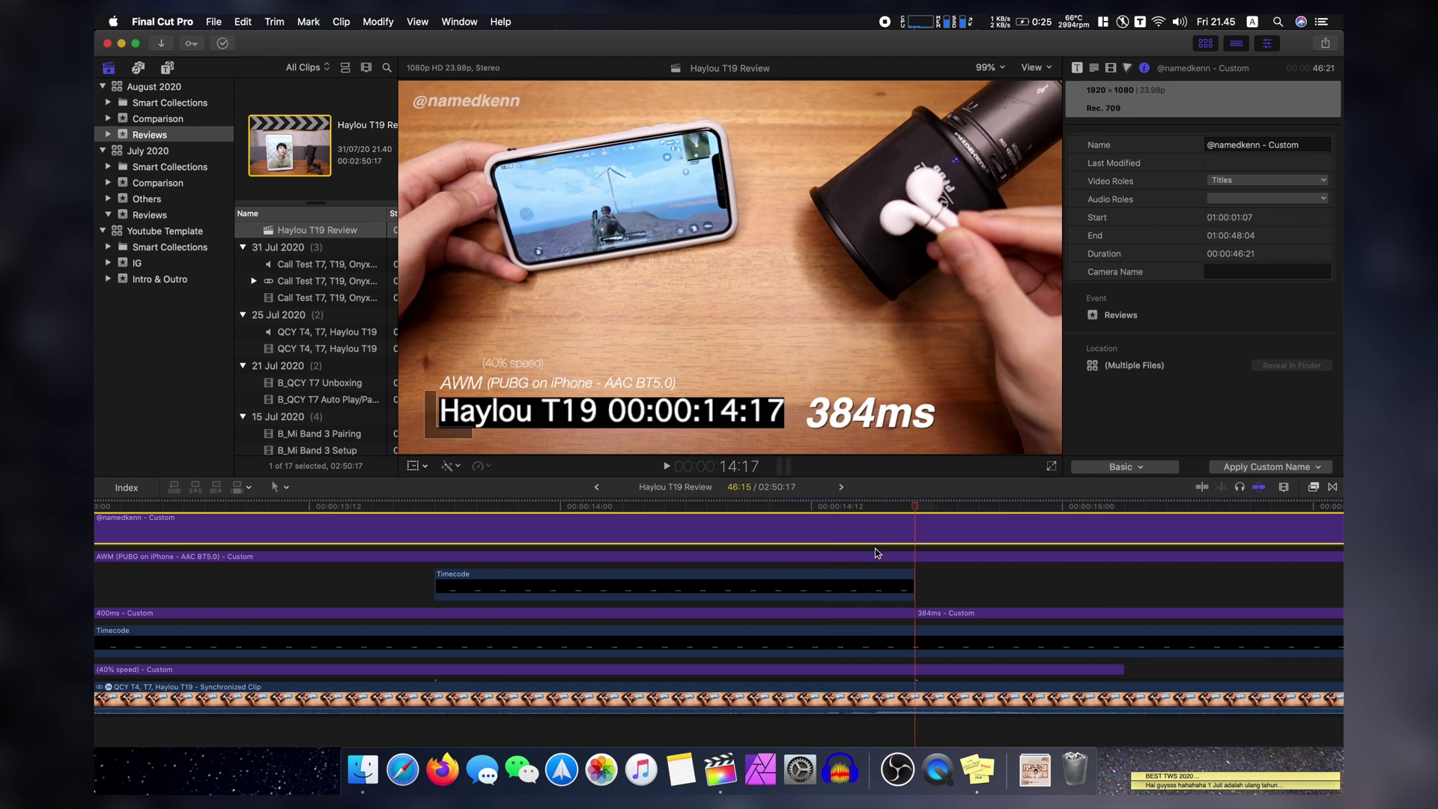
key("Left")
key("Right")
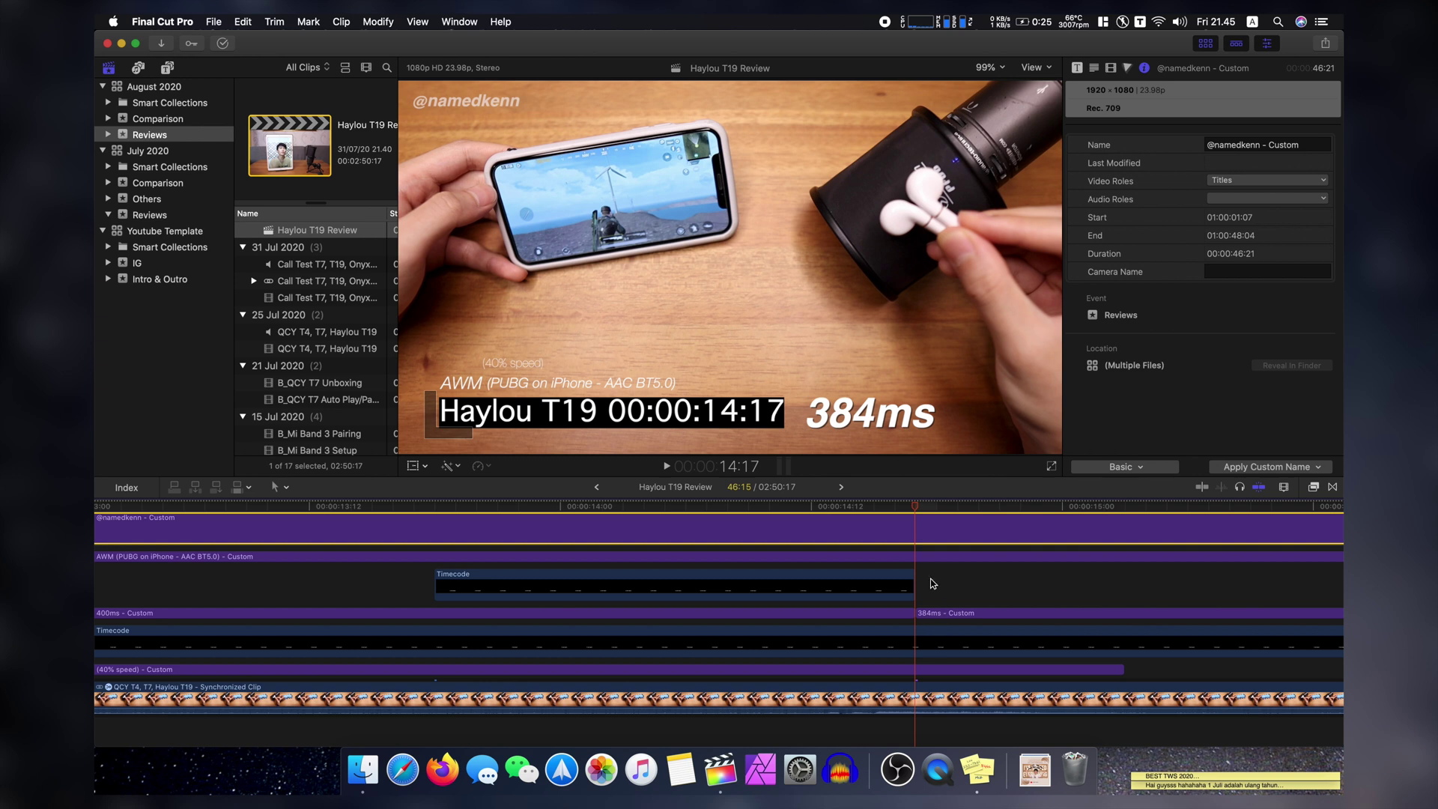
Read the second Timecode clip's 23-frame length and compute 23/24x40% in Spotlight.
left_click(906, 588)
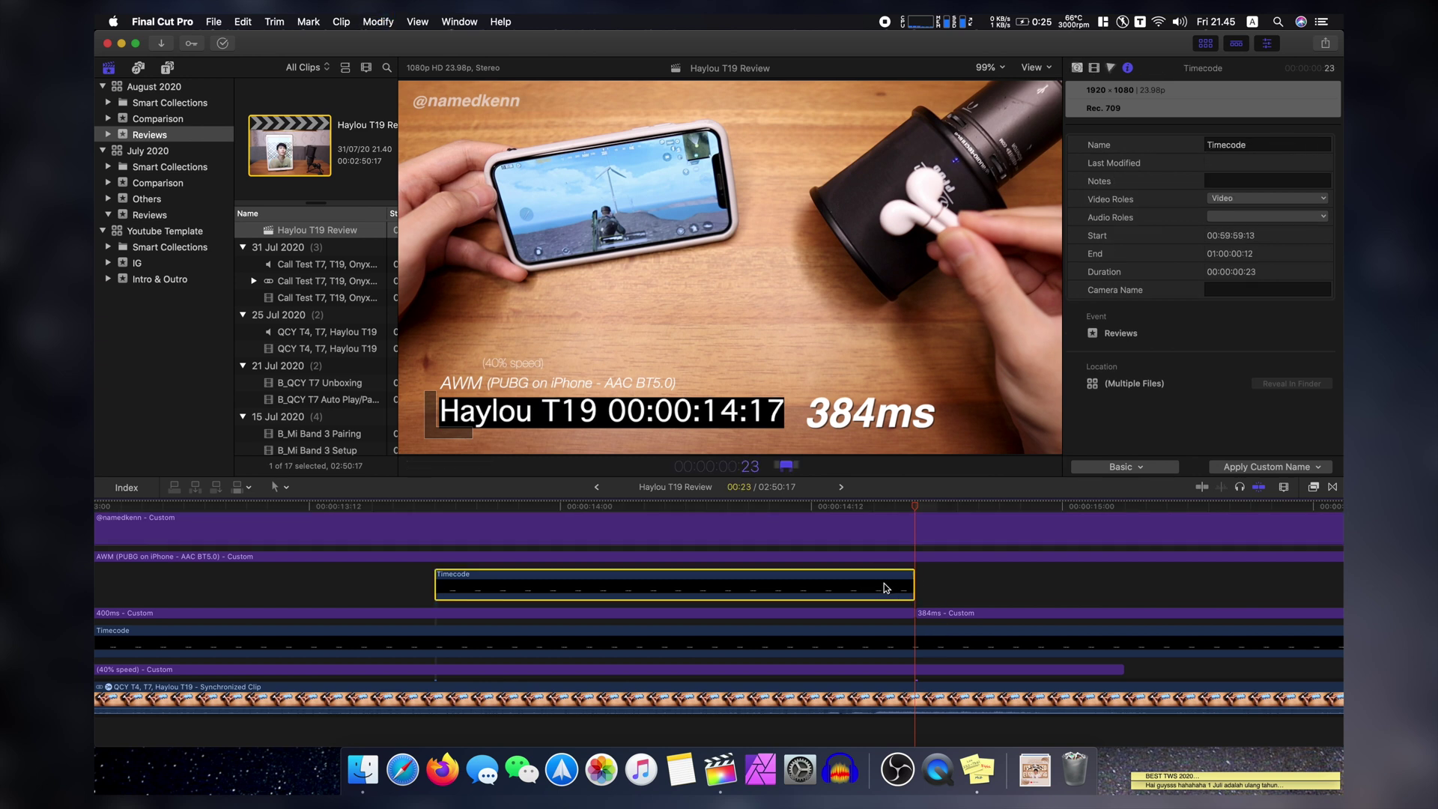
key("cmd+space")
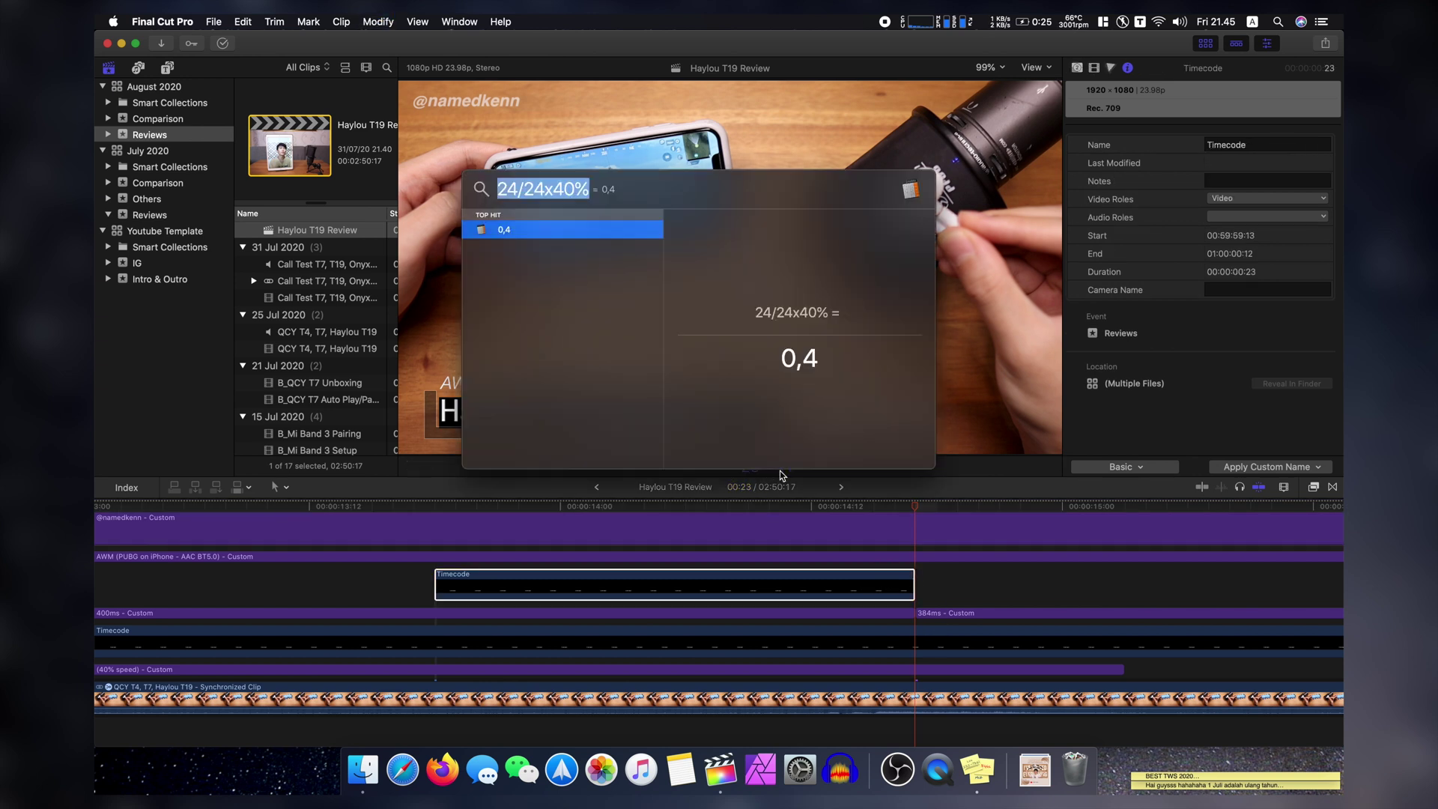
key("Left")
key("Right")
key("Right")
key("BackSpace")
type("3")
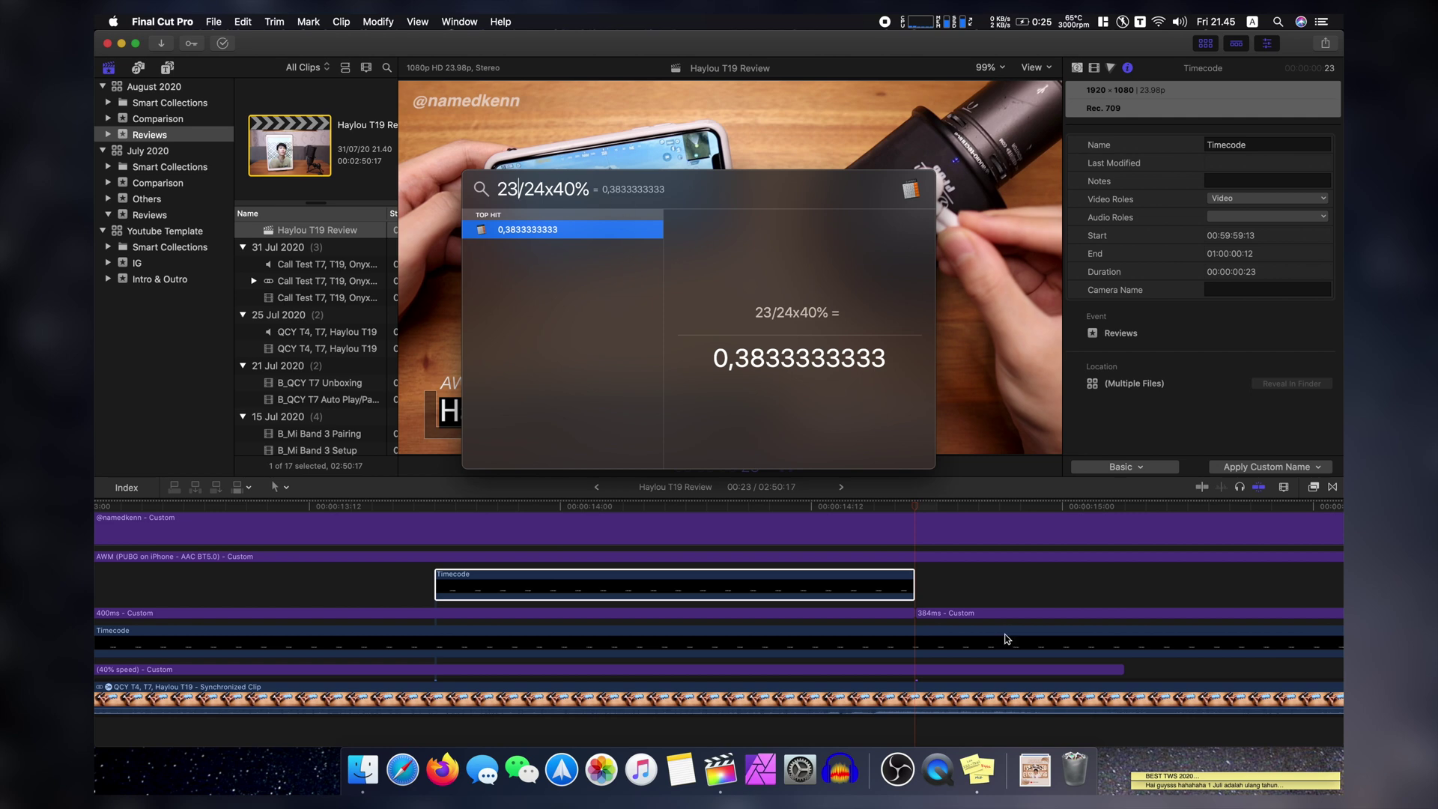
Select the 384ms title clip and scroll the timeline toward the YouTube test section.
left_click(959, 616)
scroll(962, 630, "right", 5)
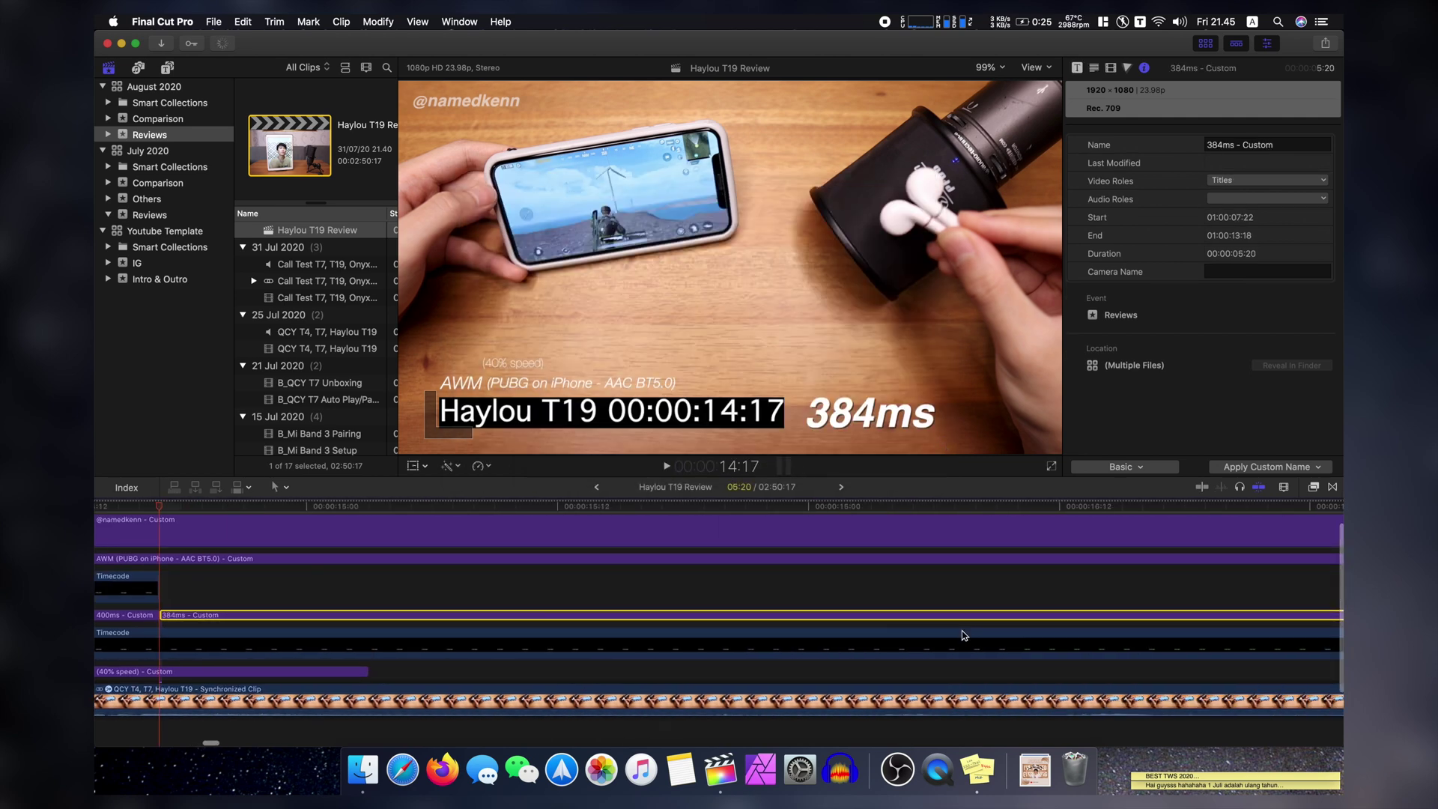
scroll(961, 635, "right", 8)
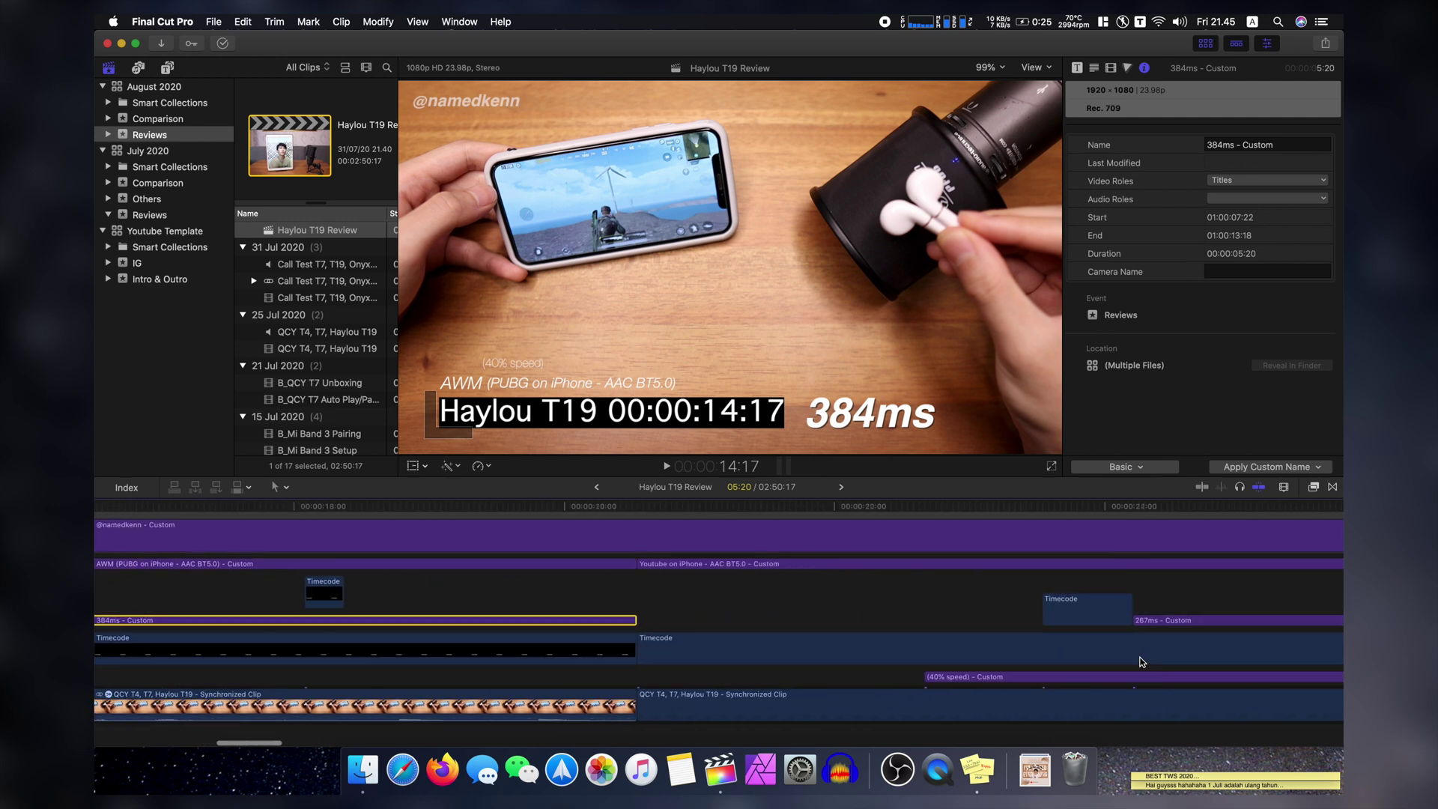
Move the playhead to 22:10 and show the YouTube test clip's retiming speeds.
left_click(657, 597)
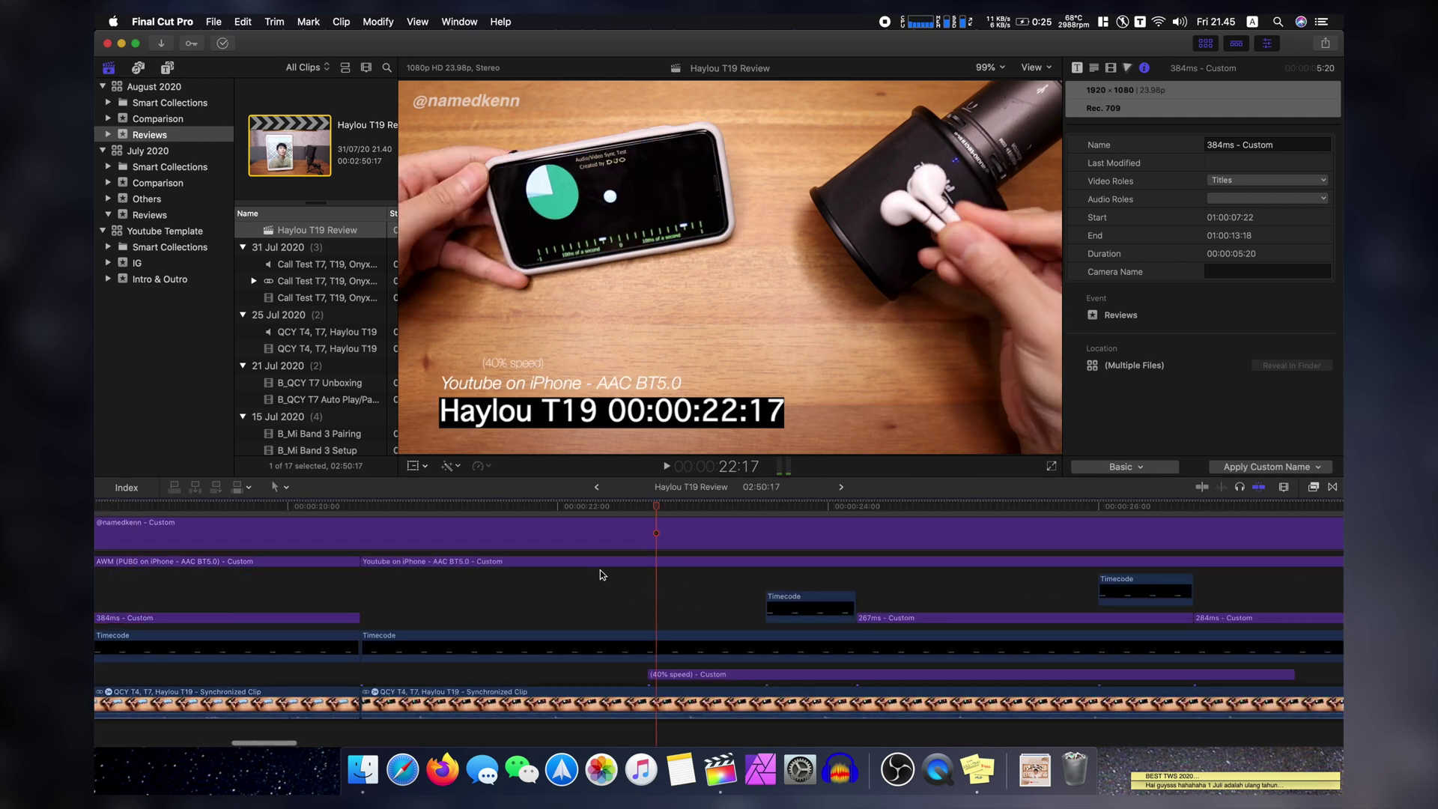
left_click(552, 578)
scroll(455, 600, "right", 5)
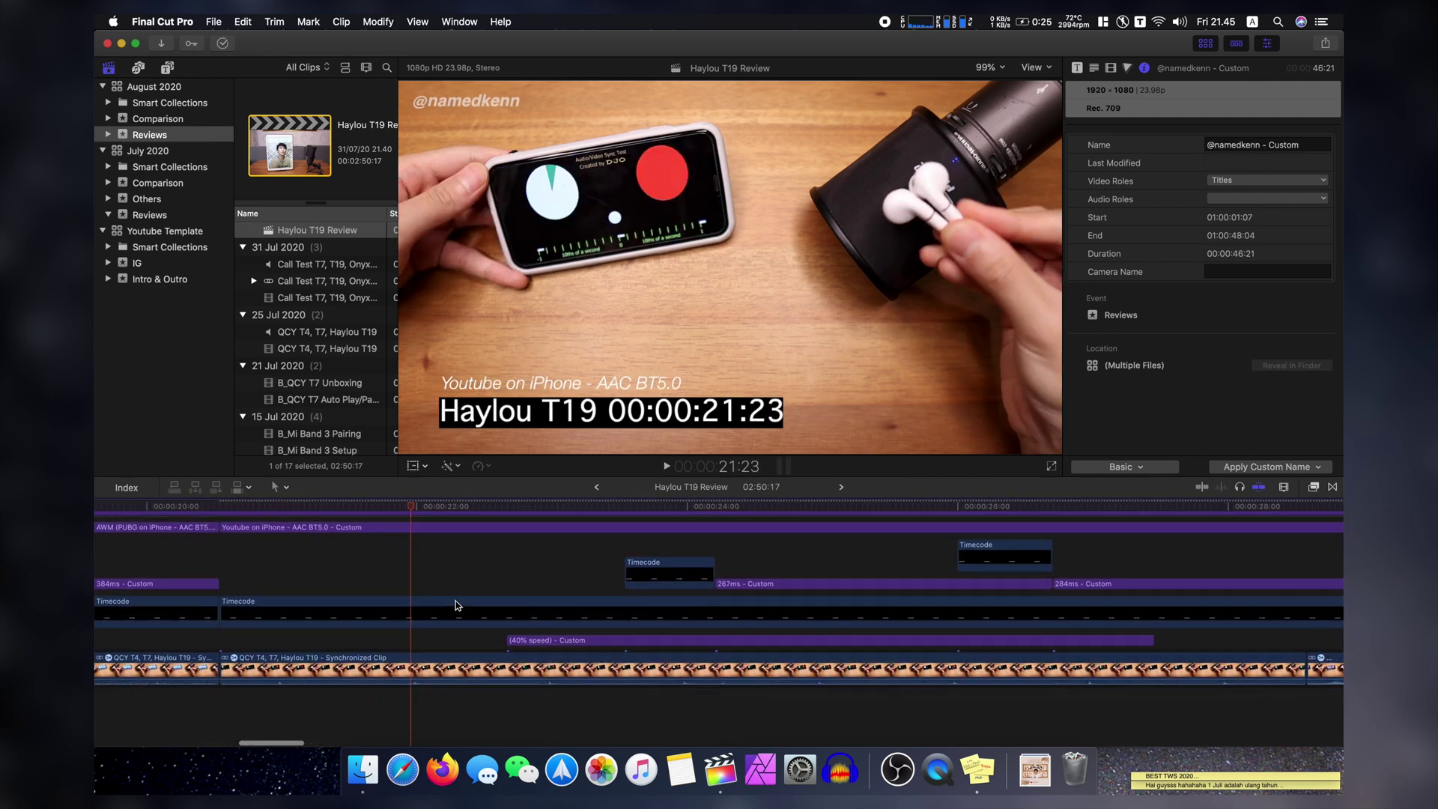
left_click(507, 575)
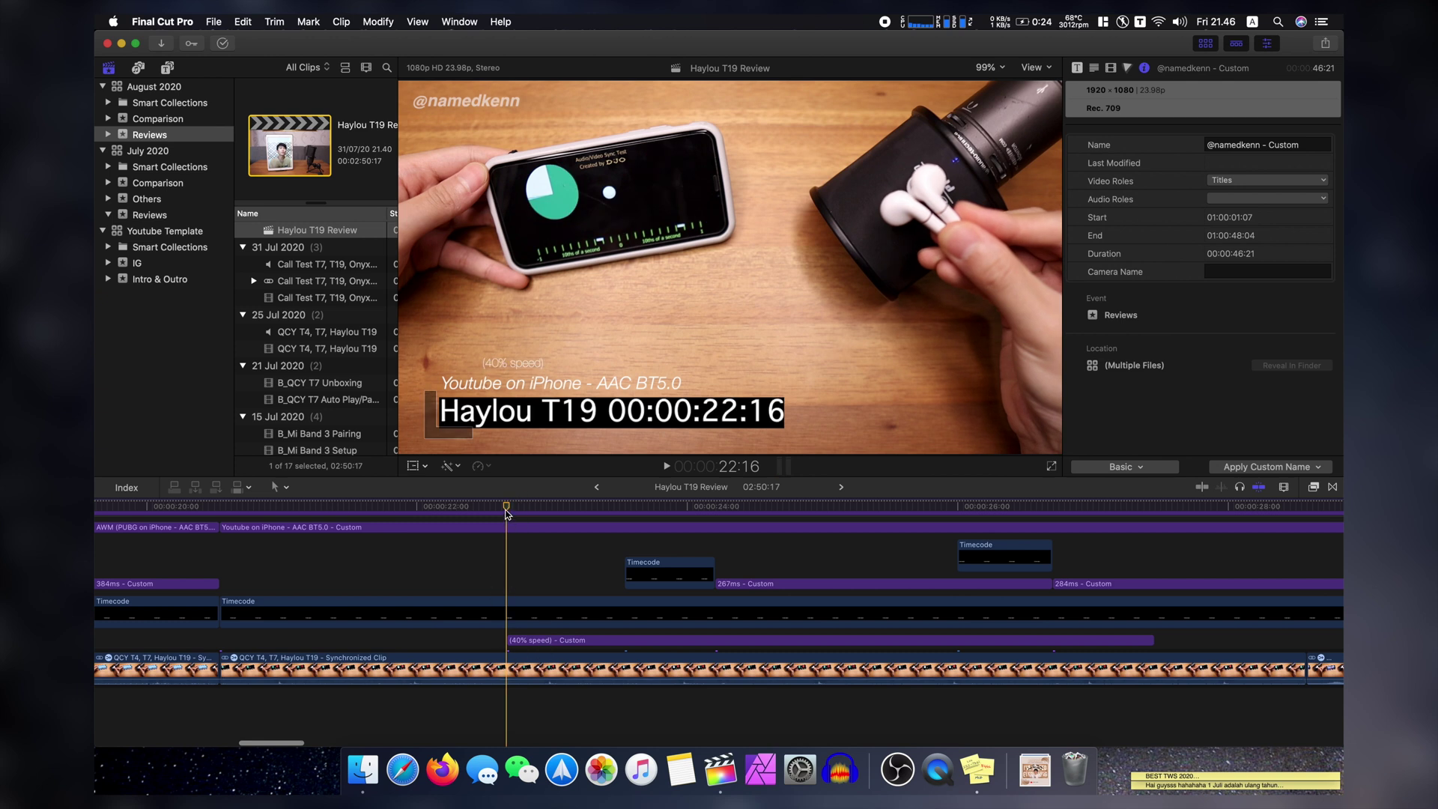
left_click_drag(507, 513, 476, 509)
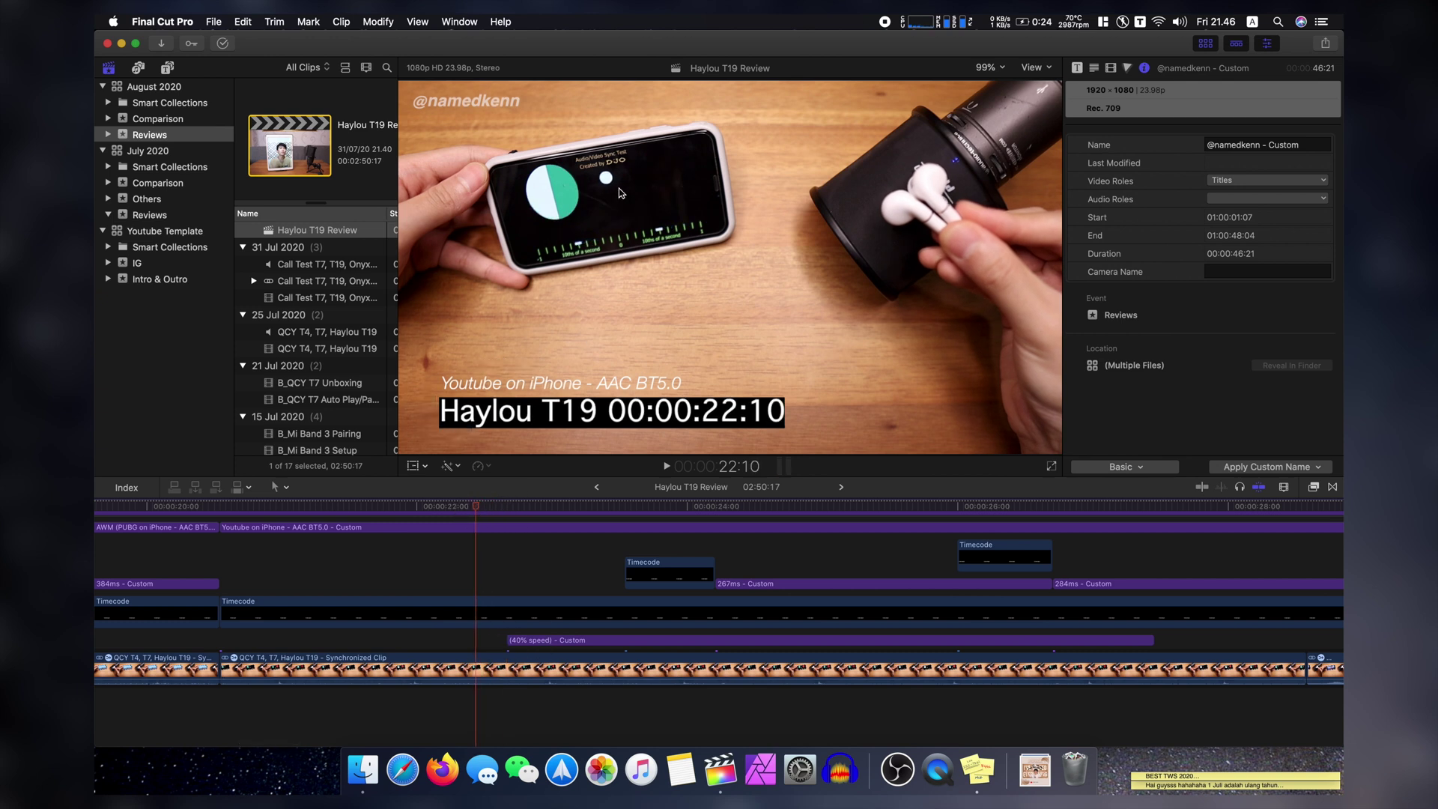
left_click(508, 676)
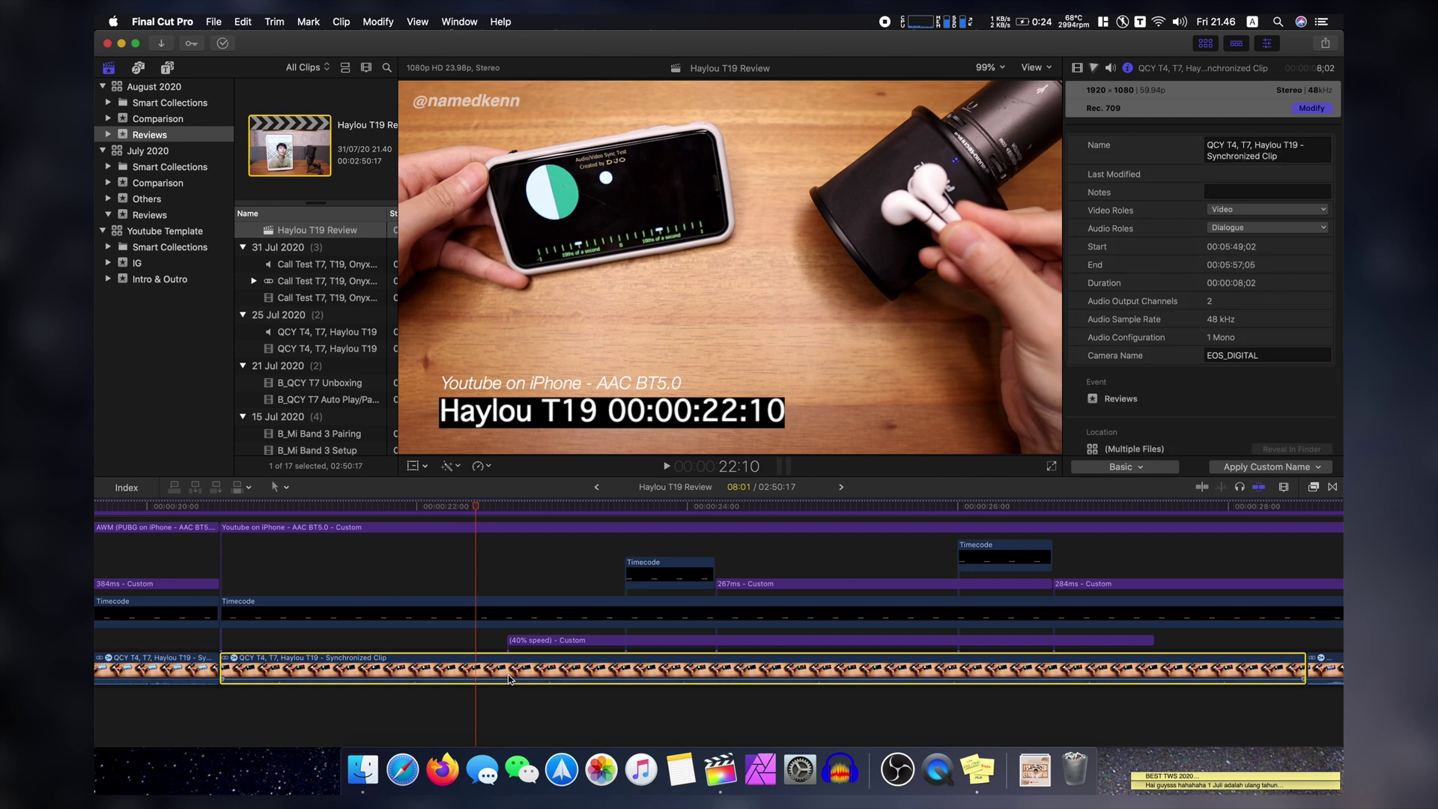
key("super+r")
Blade the clip's speed at 24:10, where 267ms appears, and select the middle section.
left_click(569, 515)
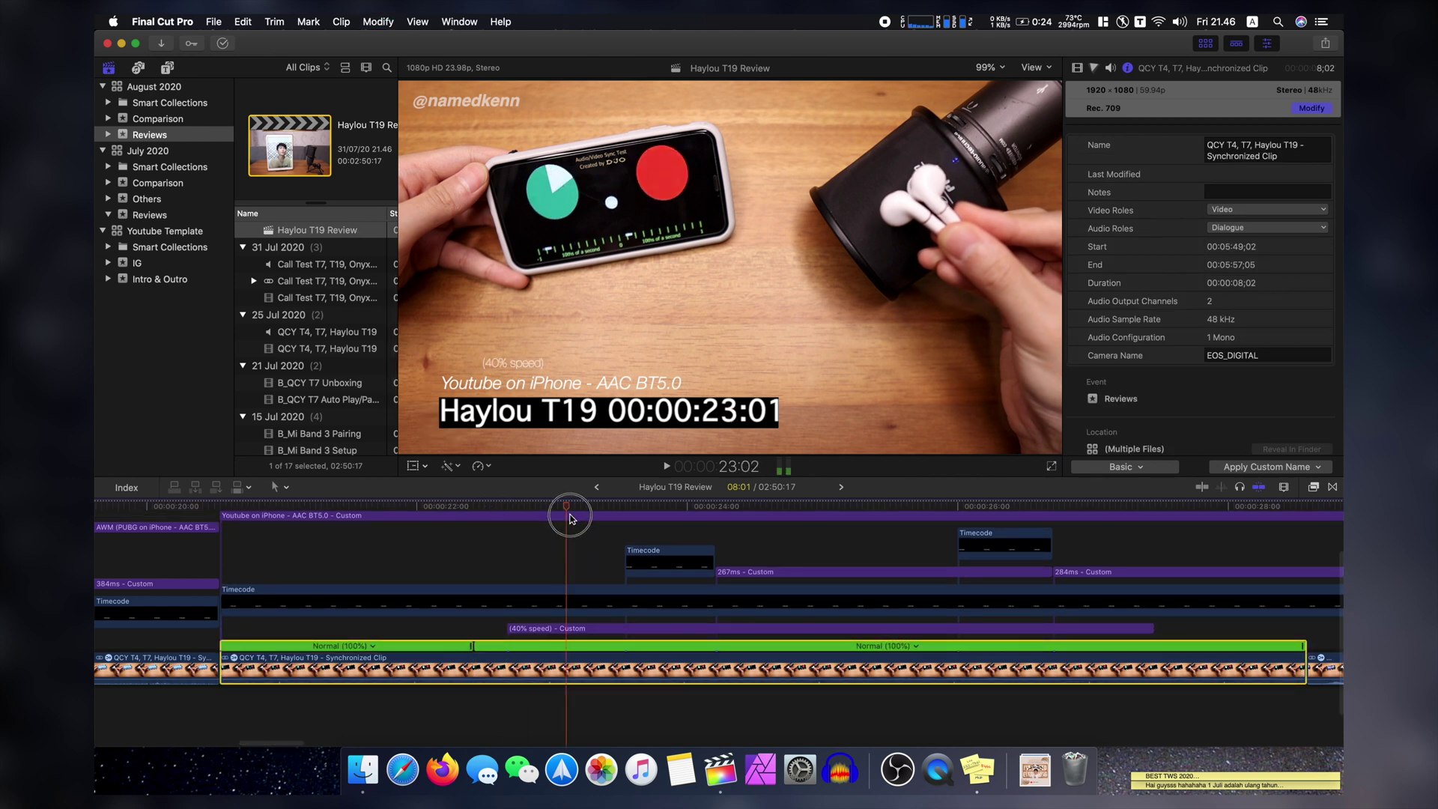
left_click_drag(569, 516, 737, 523)
key("Right")
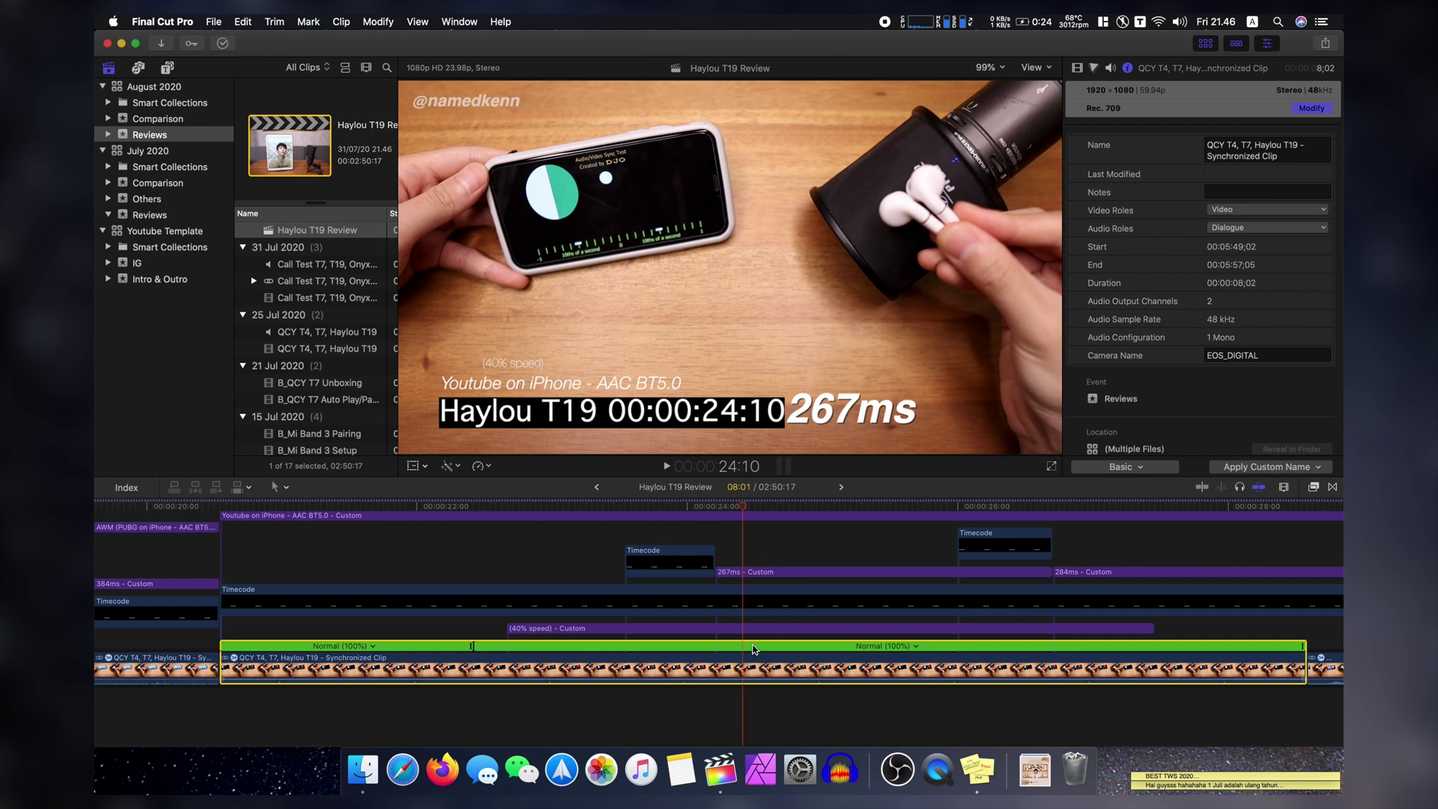
key("shift+b")
left_click(490, 648)
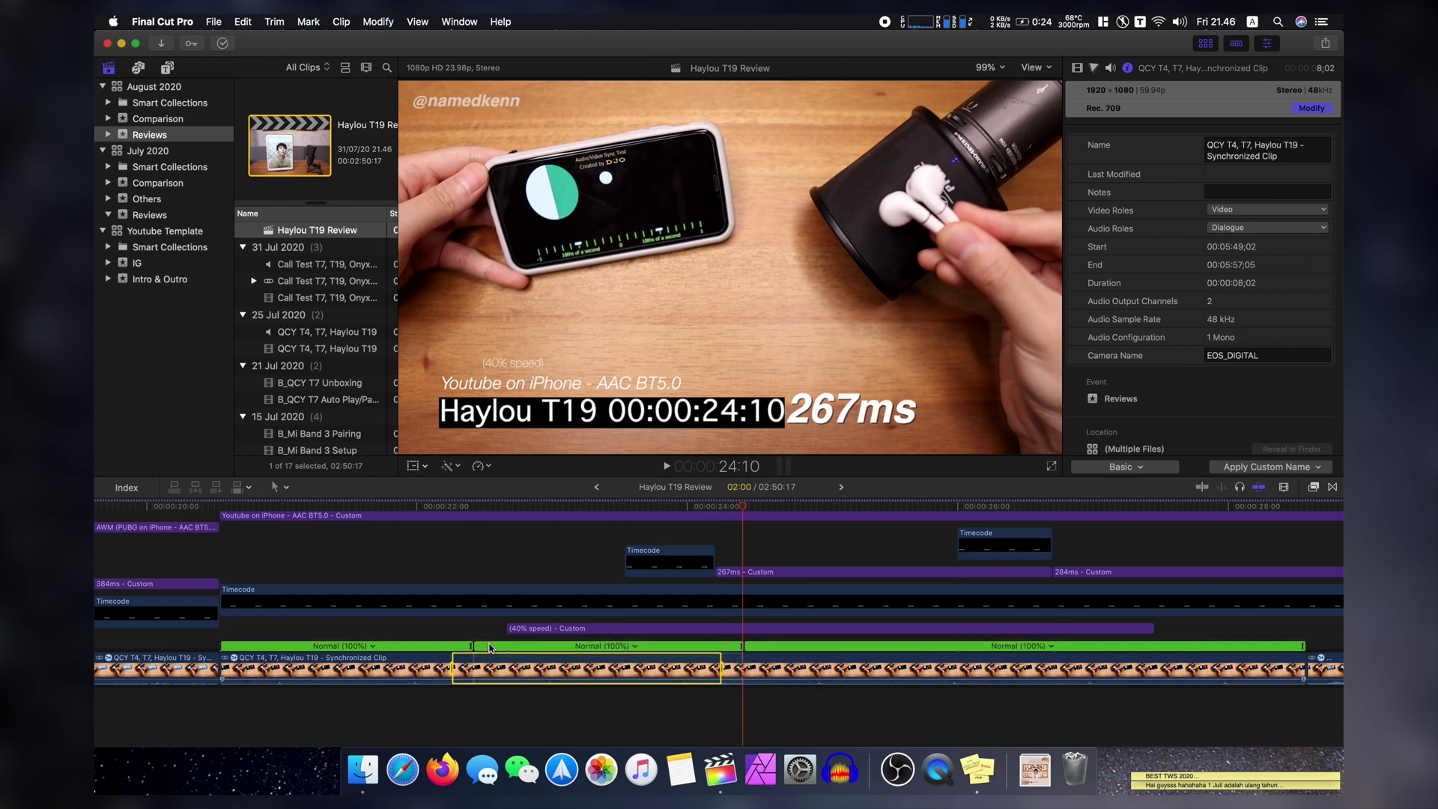
Set the middle speed section to a custom 40% and align the (40% speed) title with it.
key("ctrl+alt+r")
type("40")
key("Return")
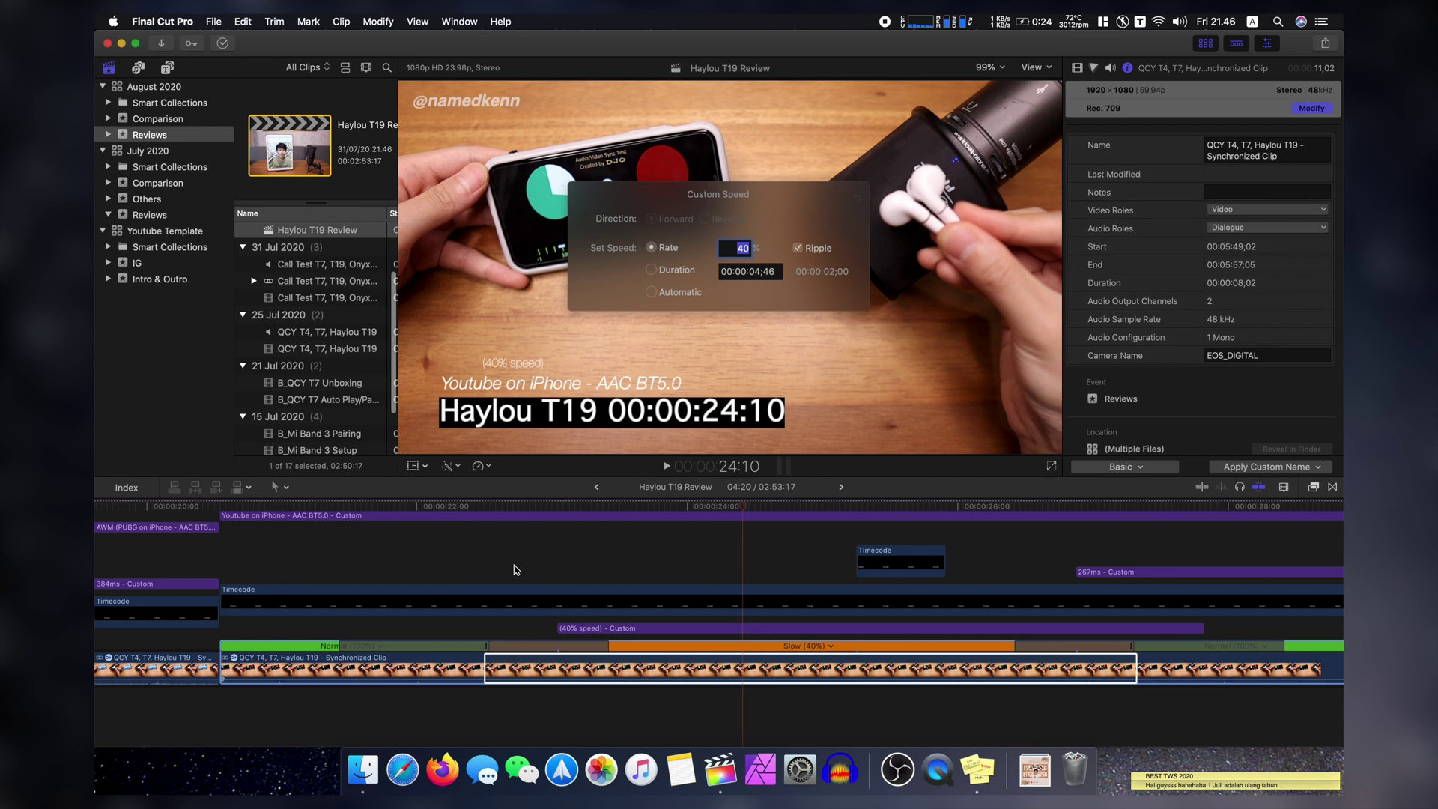
left_click(488, 555)
left_click(575, 629)
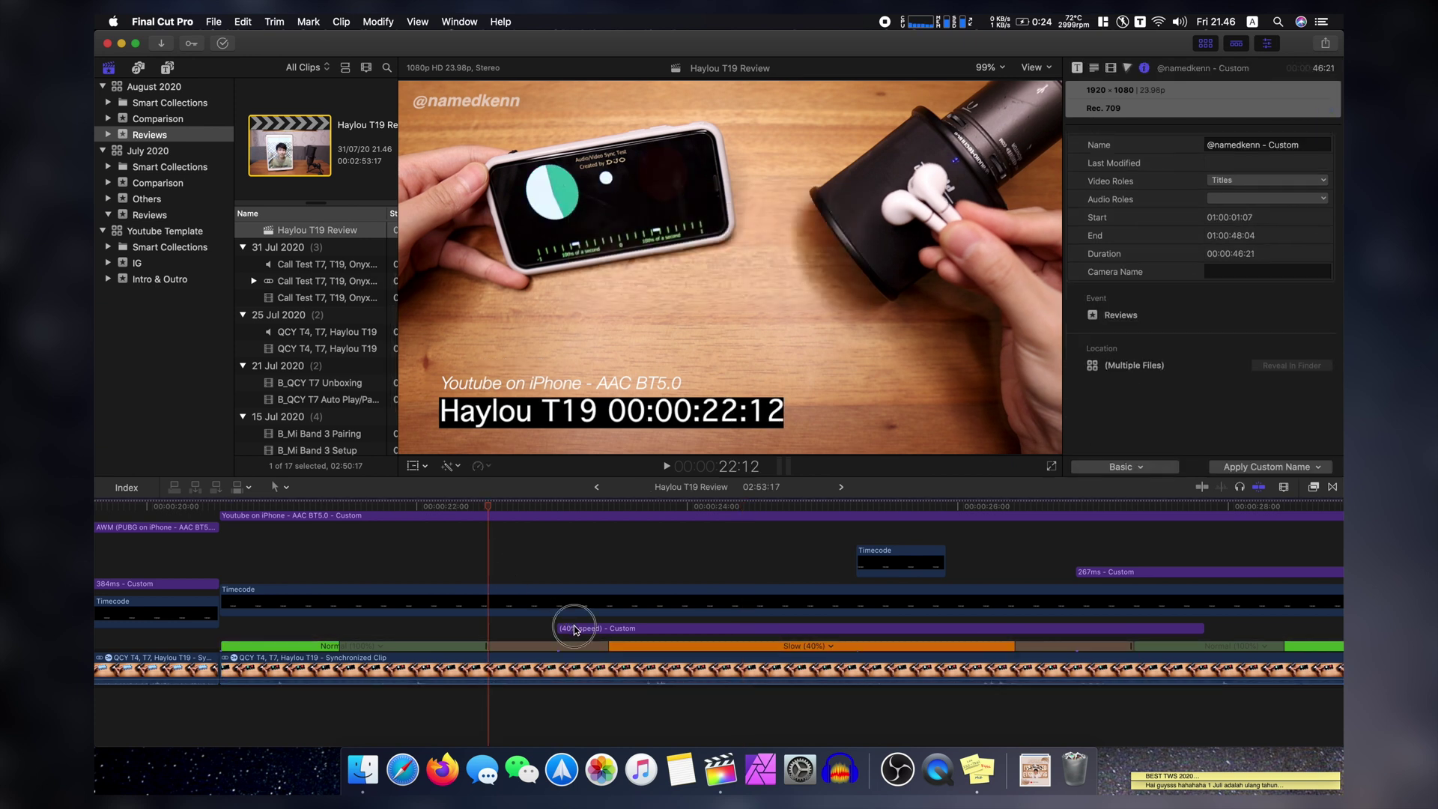
left_click_drag(575, 629, 505, 629)
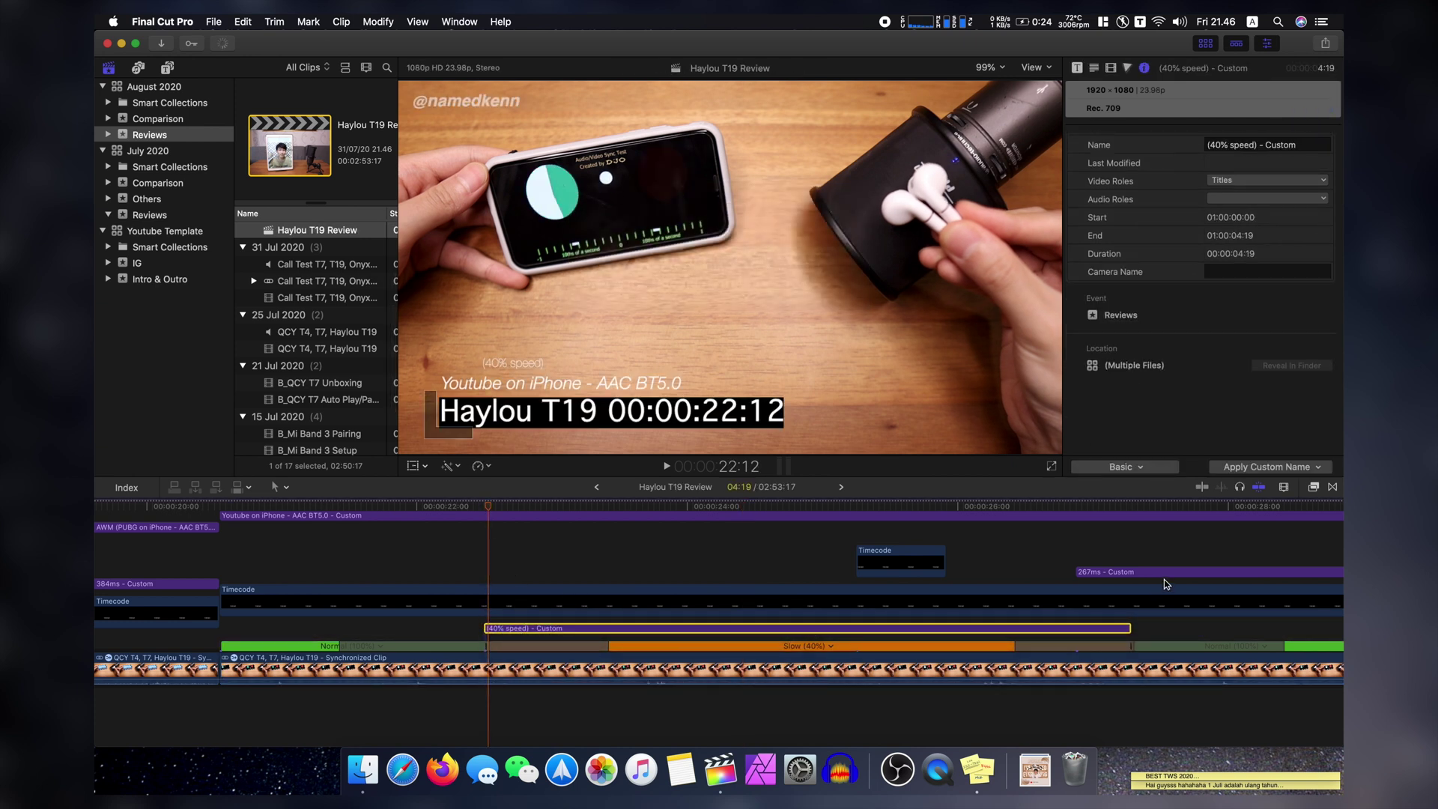
Play and step frames to find where the red flash first appears near 23:13.
left_click_drag(515, 510, 591, 509)
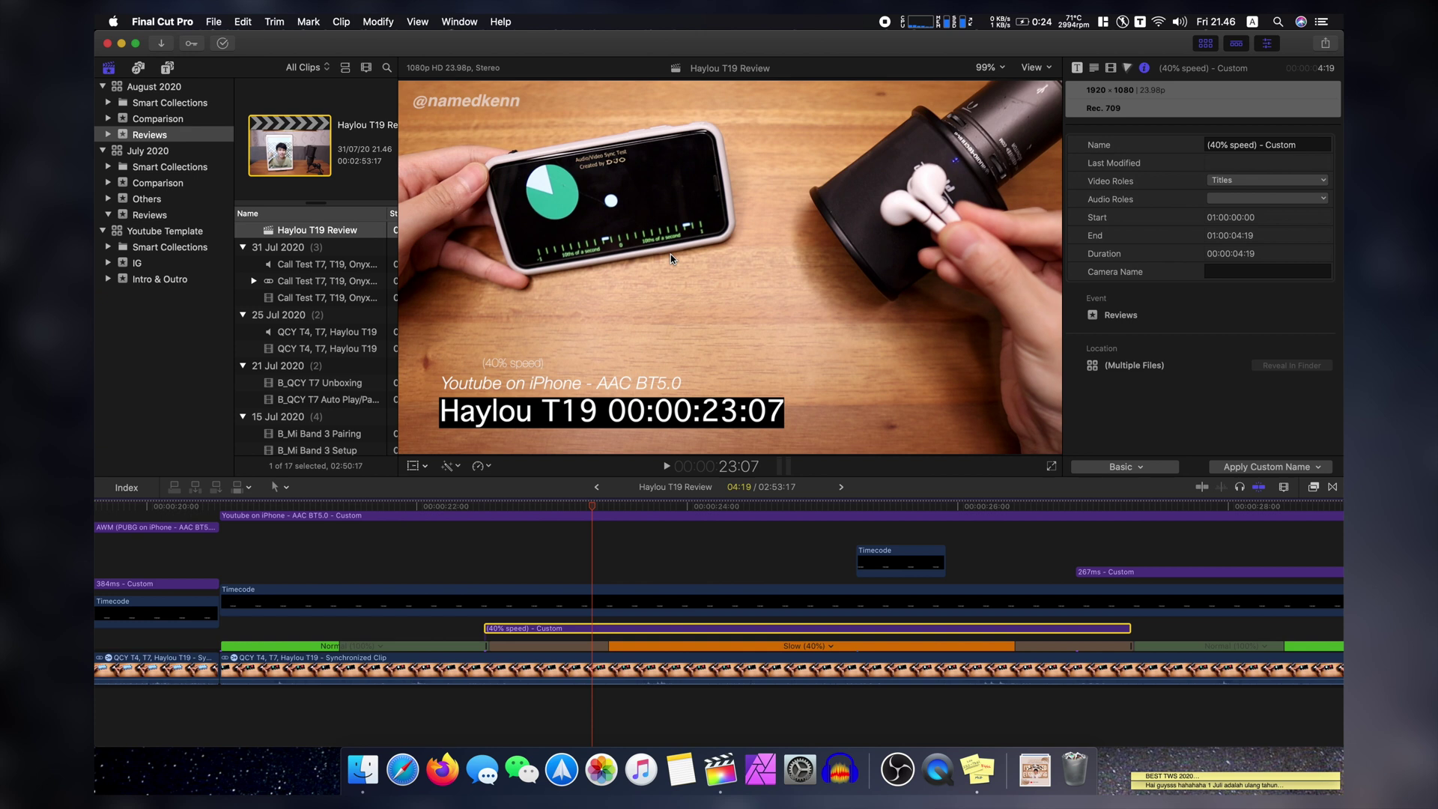
key("space")
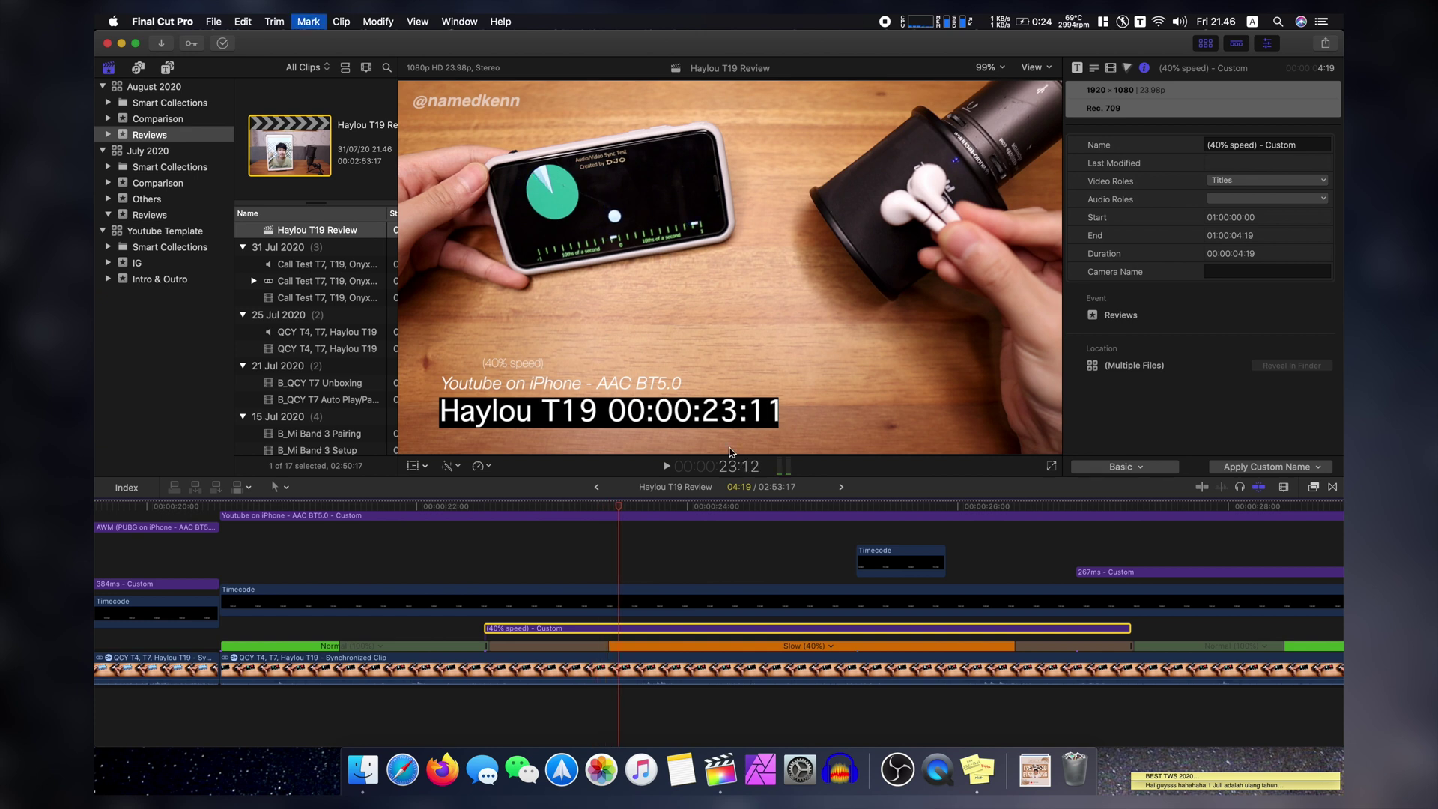
key("Left")
key("Right")
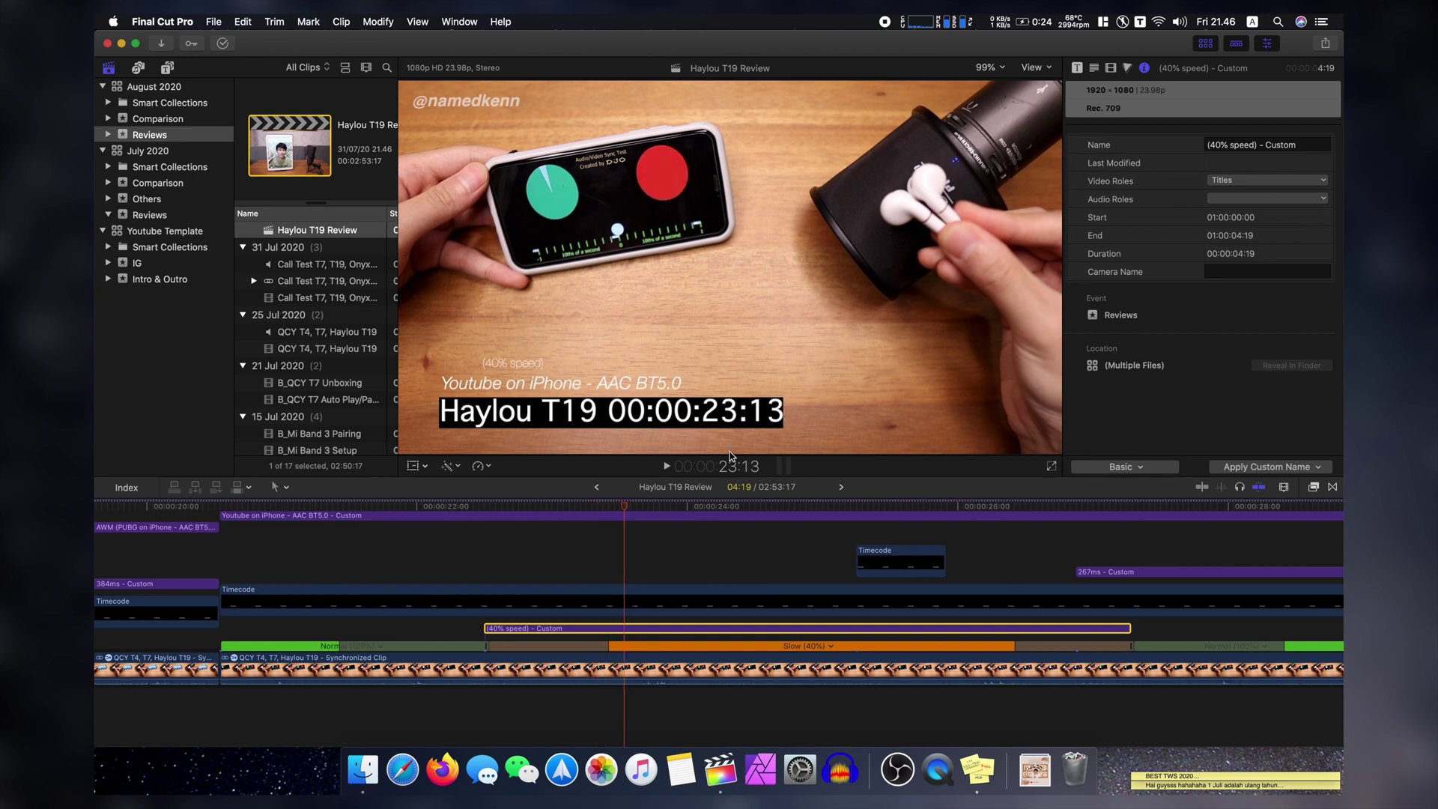
Start the Timecode clip at the red-flash frame and trim its end to 23:20, making it 7 frames.
left_click_drag(904, 556, 672, 557)
key("Right")
key("Right")
key("Right")
key("Right")
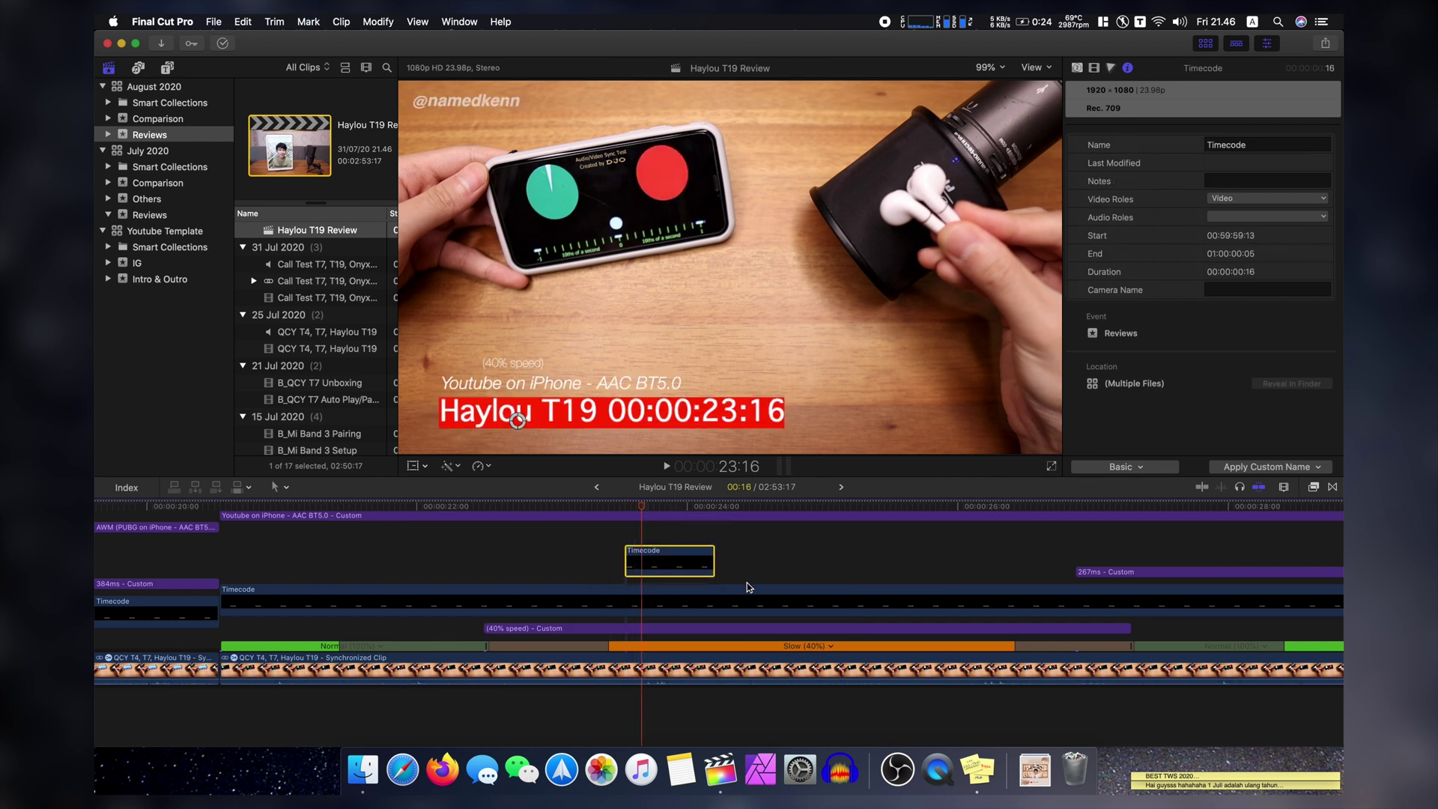
key("Right")
key("Right")
key("Right")
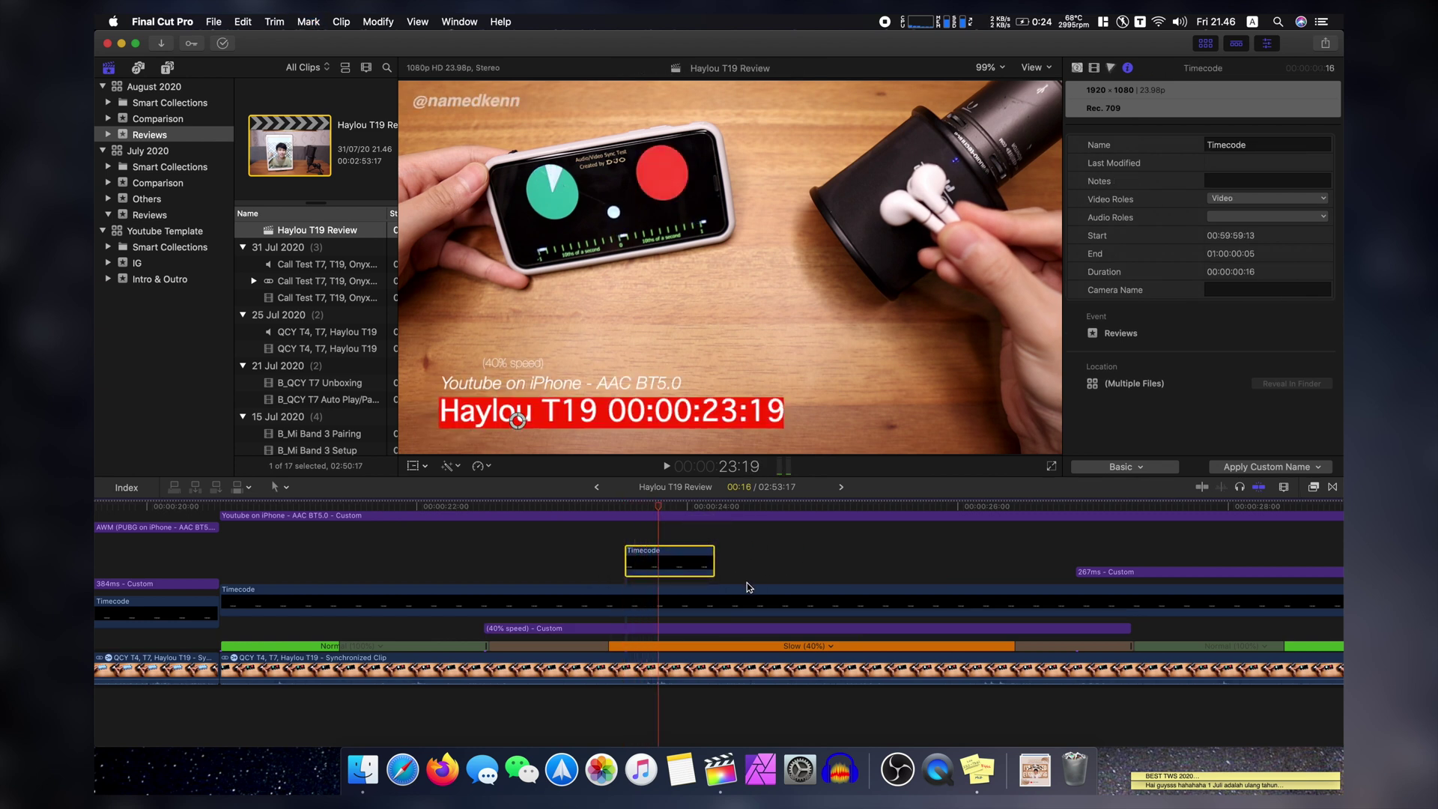
key("Left")
key("Right")
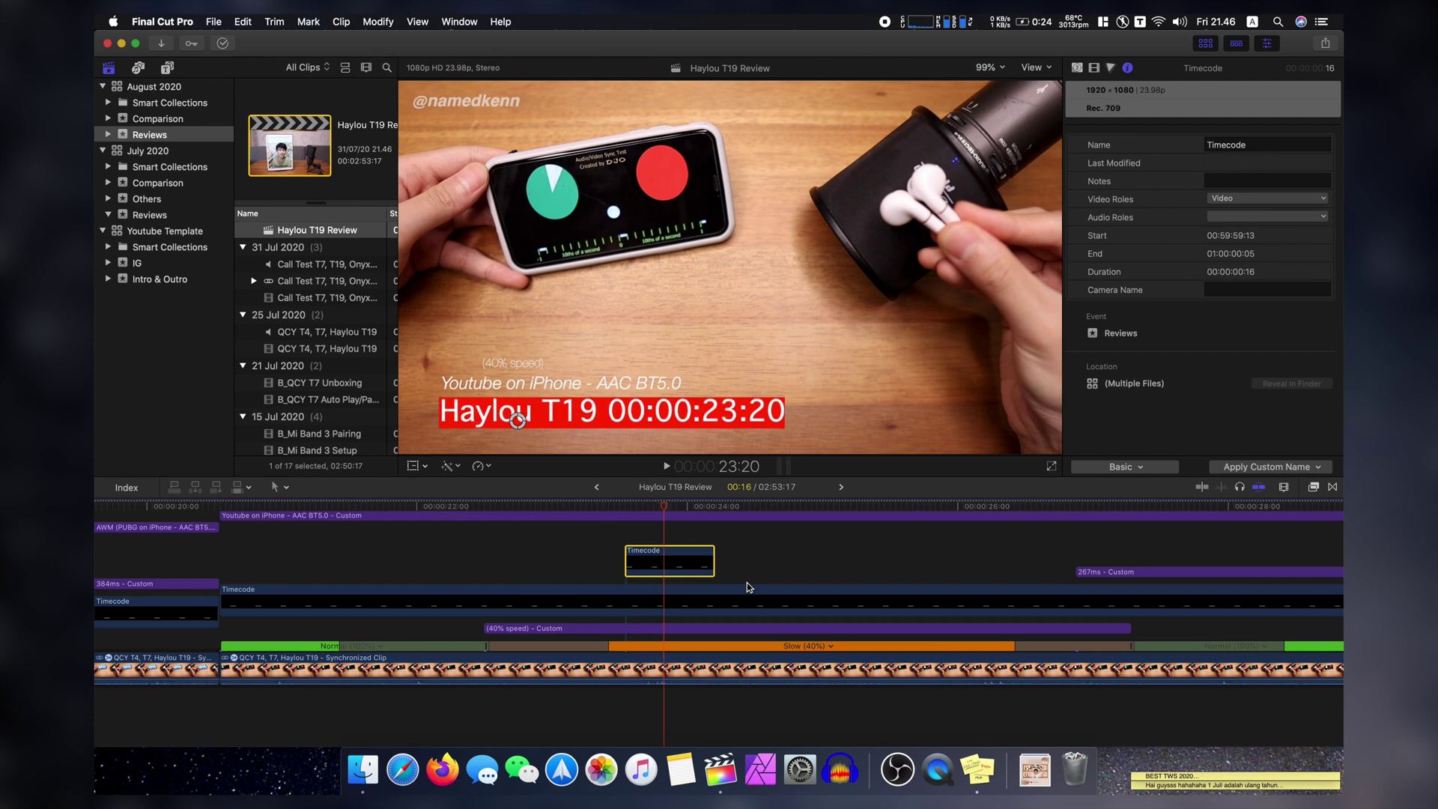
left_click(713, 562)
left_click_drag(713, 562, 662, 562)
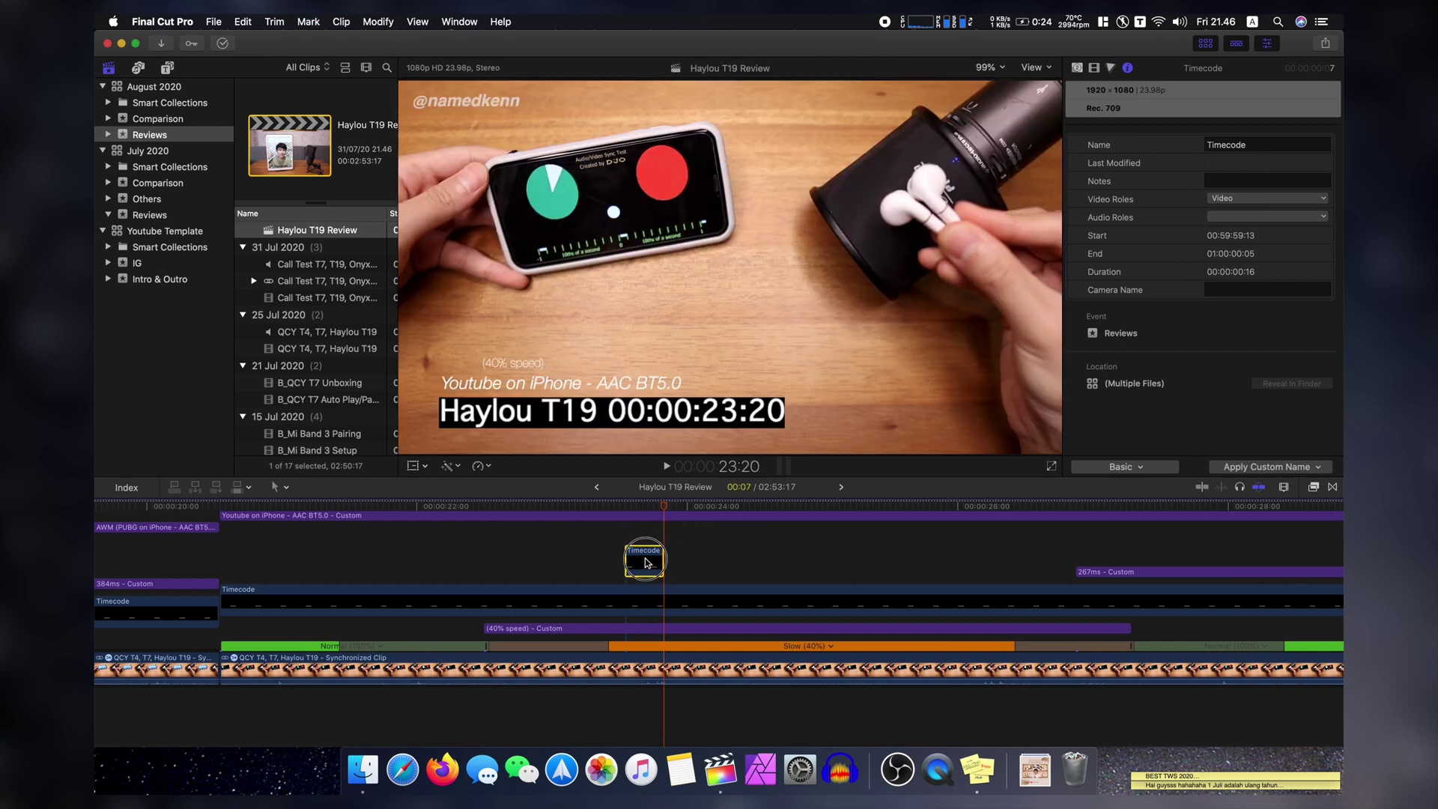
left_click(648, 563)
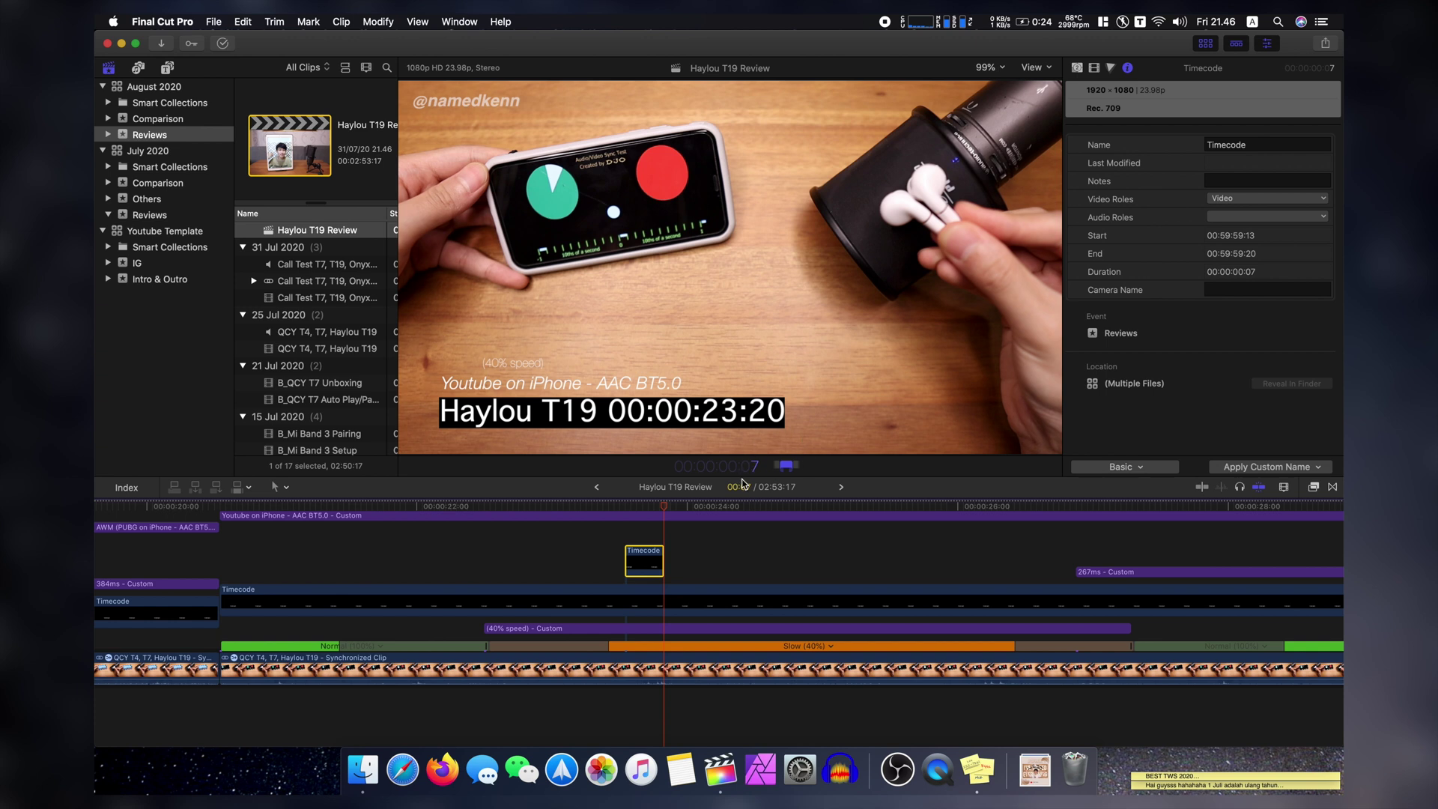
key("super+space")
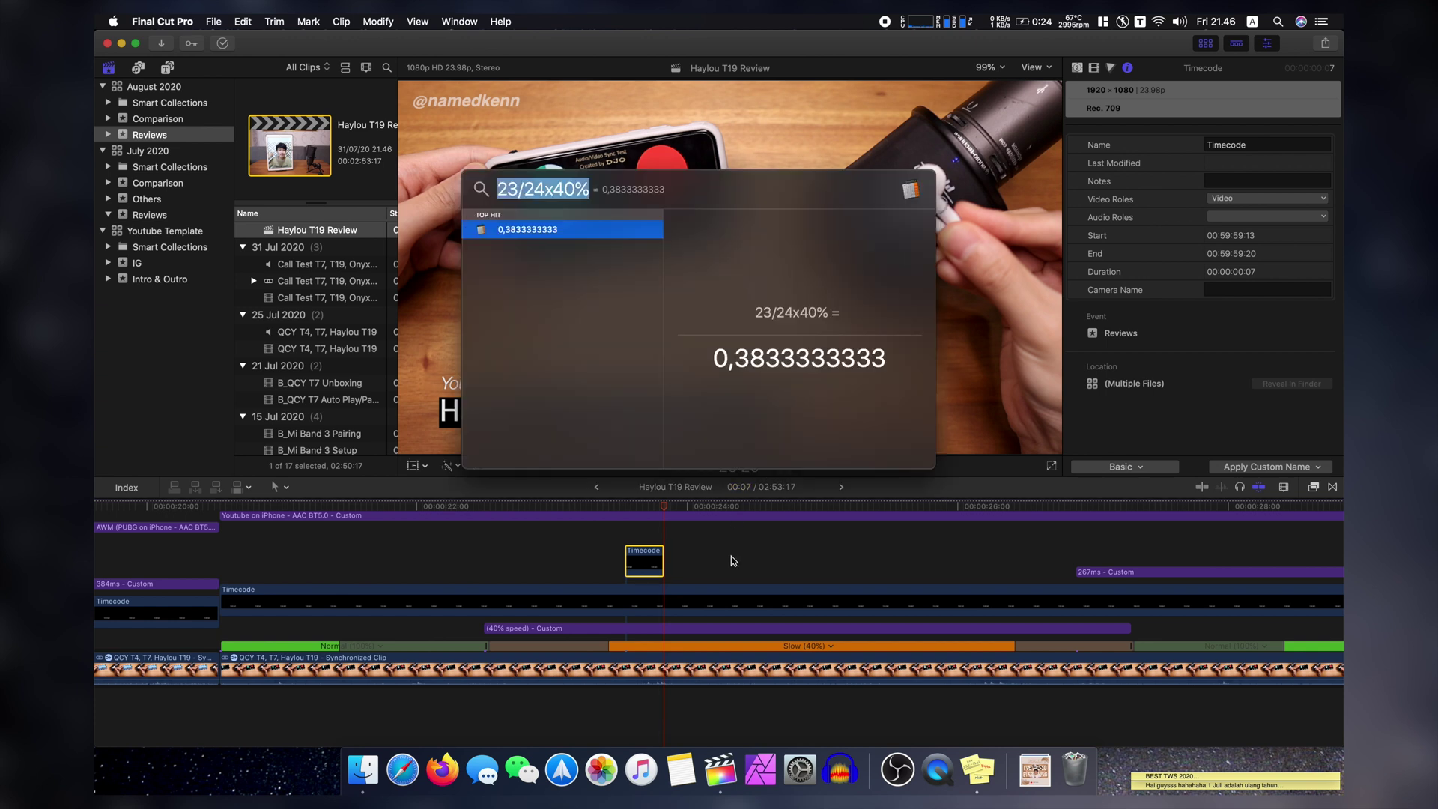
key("Left")
key("BackSpace")
key("BackSpace")
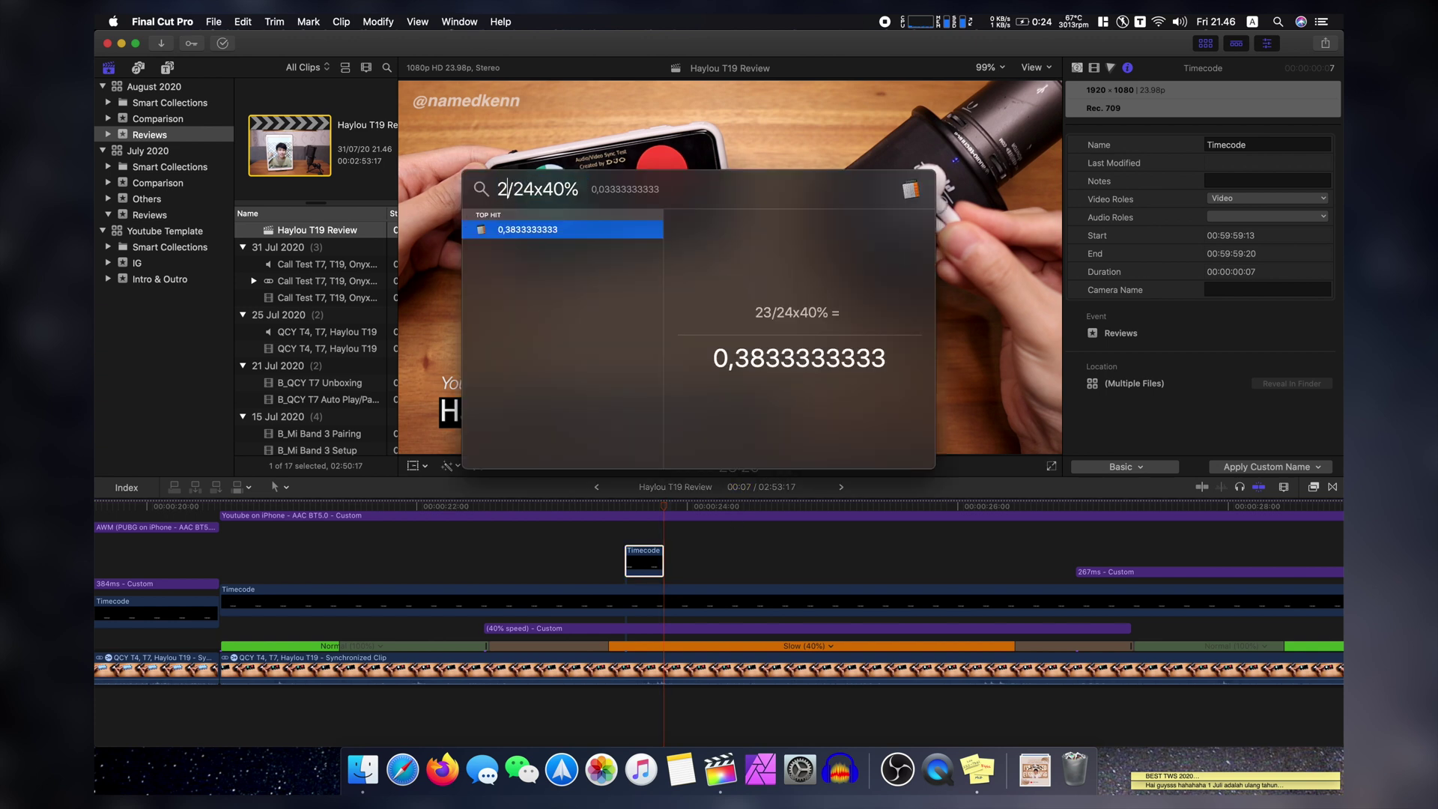
type("7")
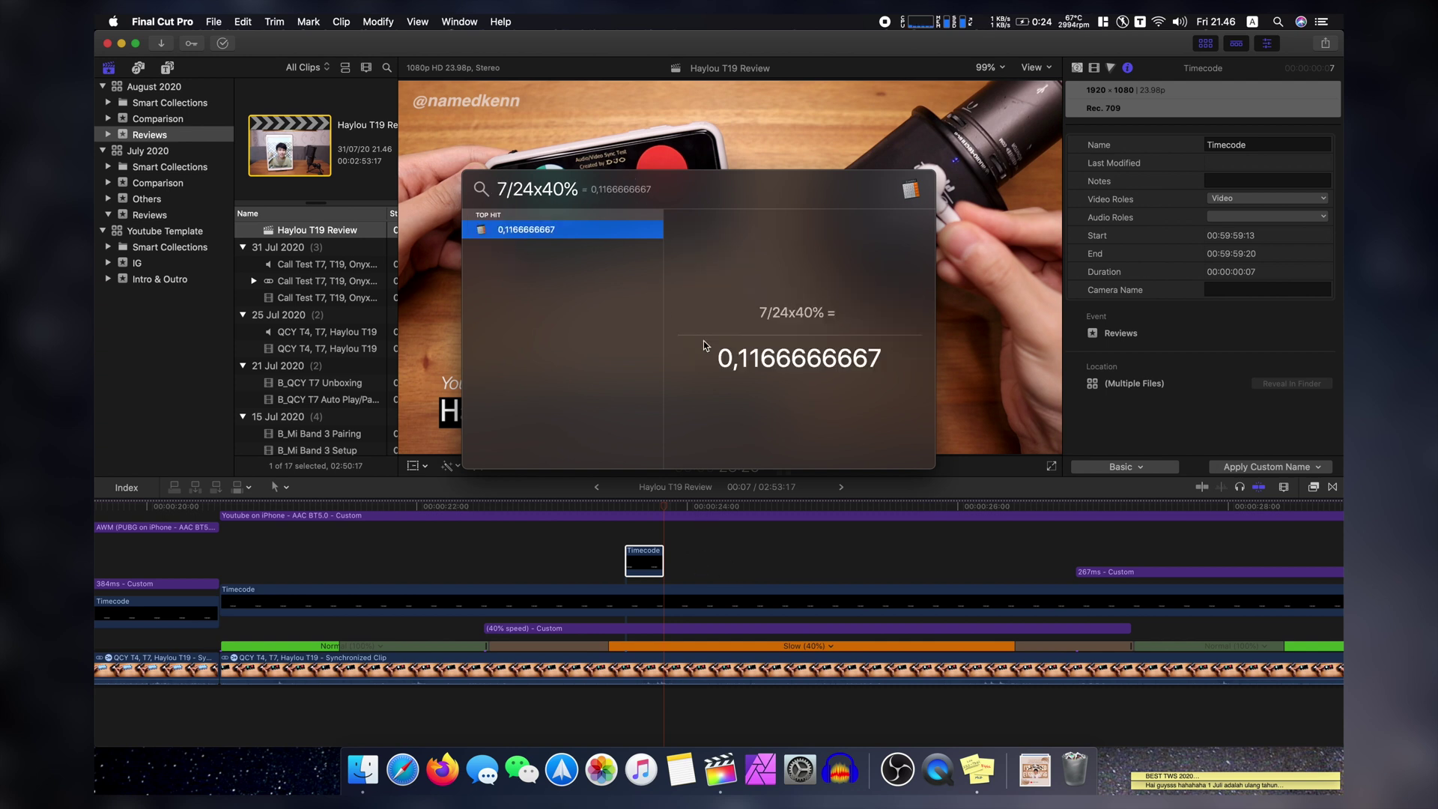
Move the 267ms title to the playhead, change it to 117ms, and place it beside the timecode.
left_click(1082, 575)
left_click_drag(1083, 575, 674, 575)
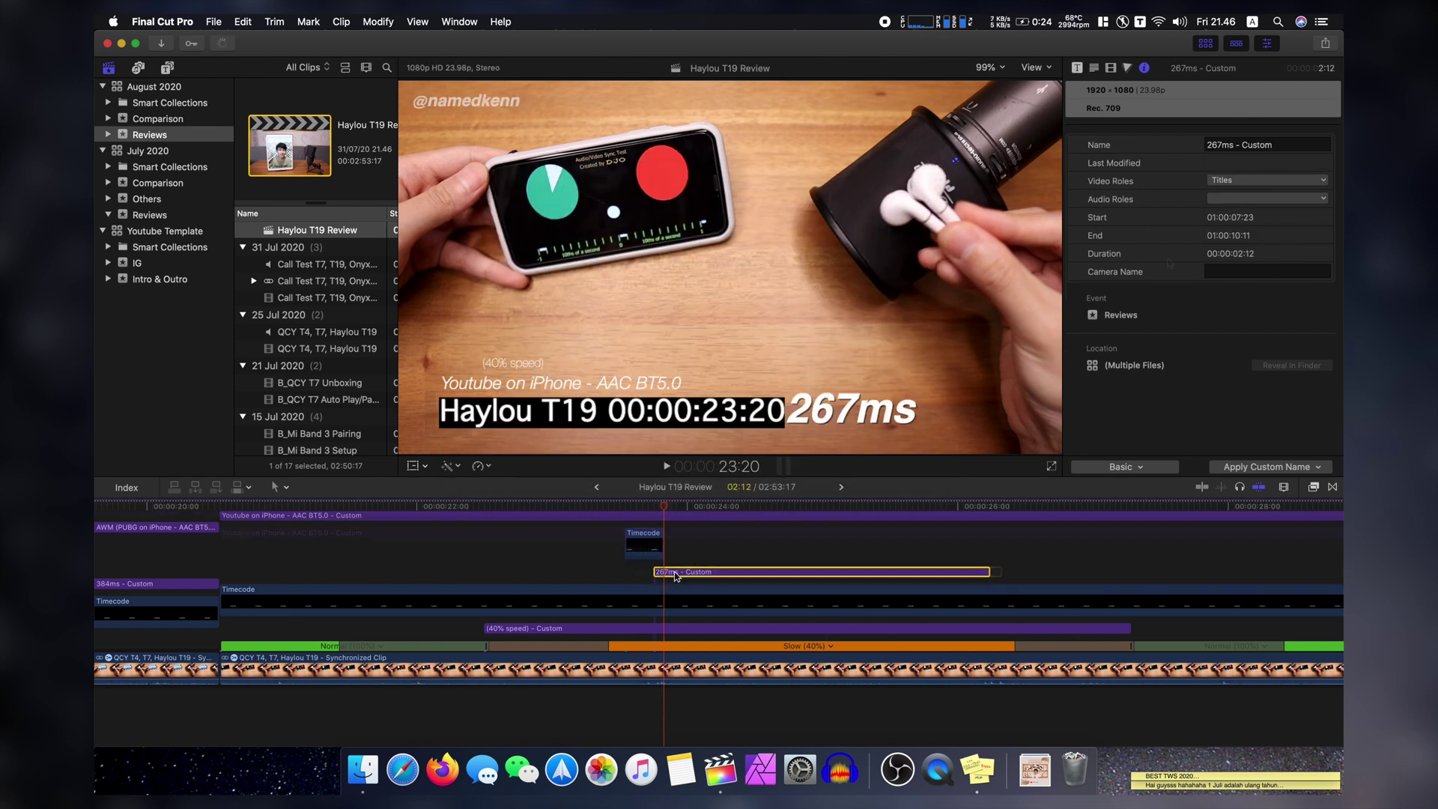
left_click(1094, 67)
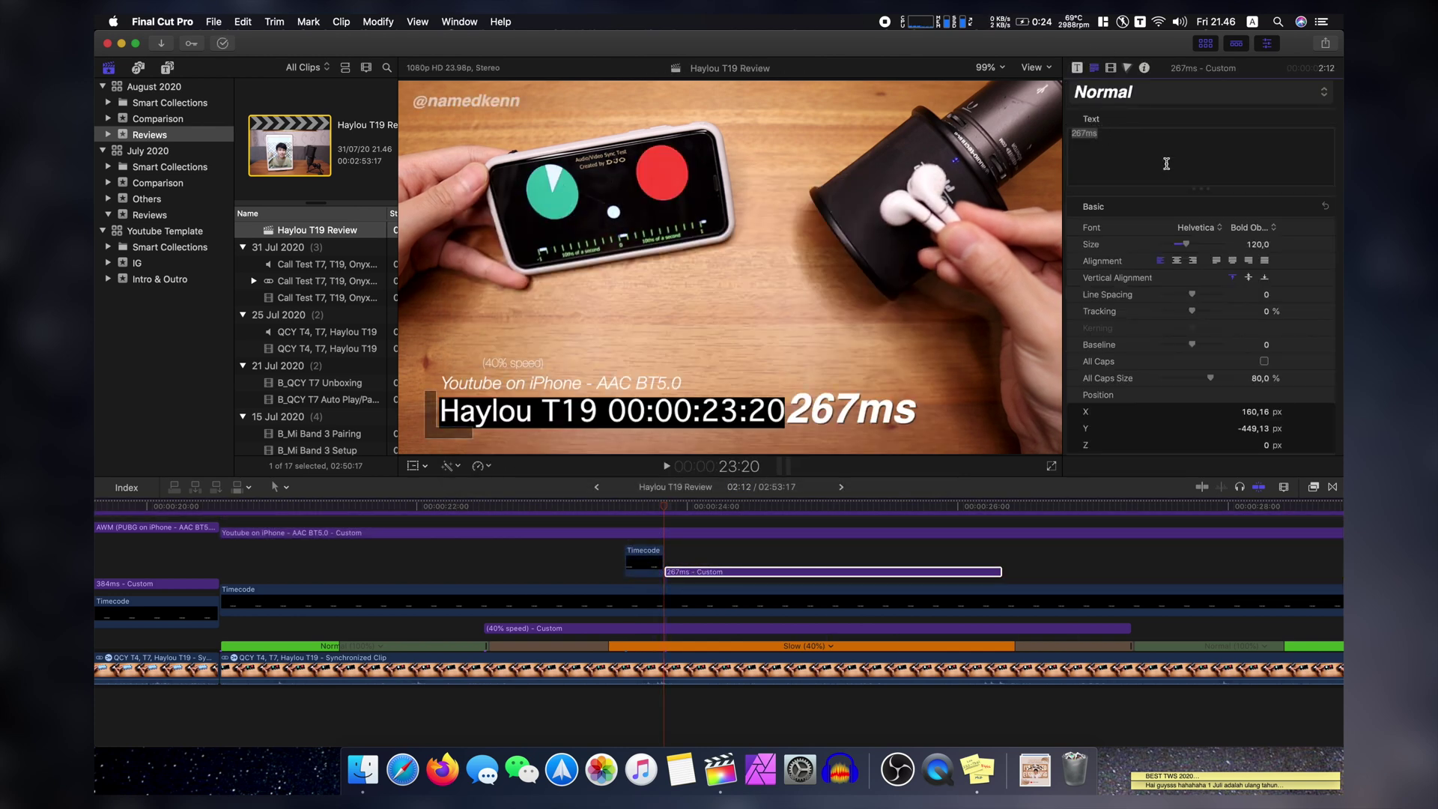
key("BackSpace")
type("117")
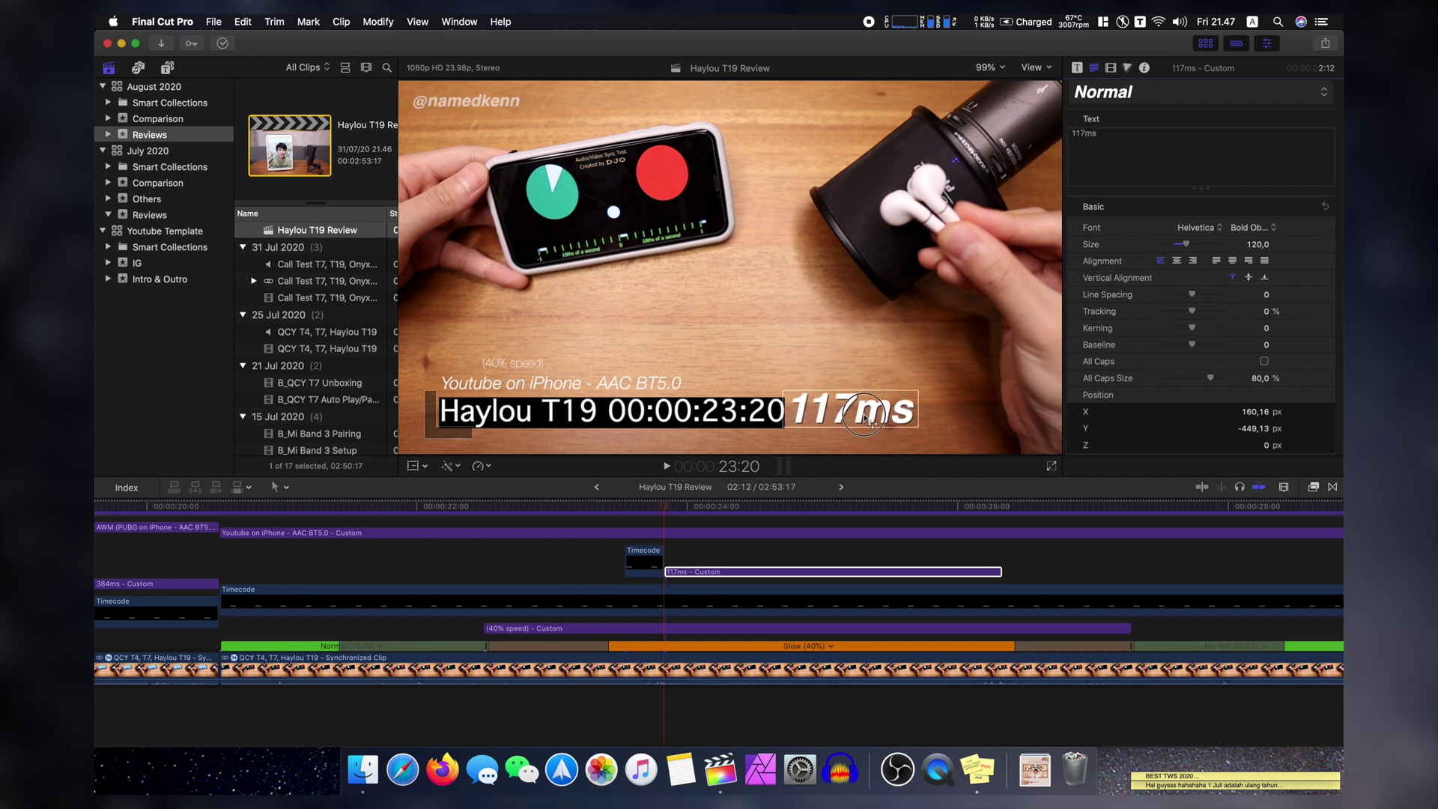
left_click_drag(851, 412, 868, 407)
Play past the new title and bring up the latency sticky note.
left_click(720, 557)
key("space")
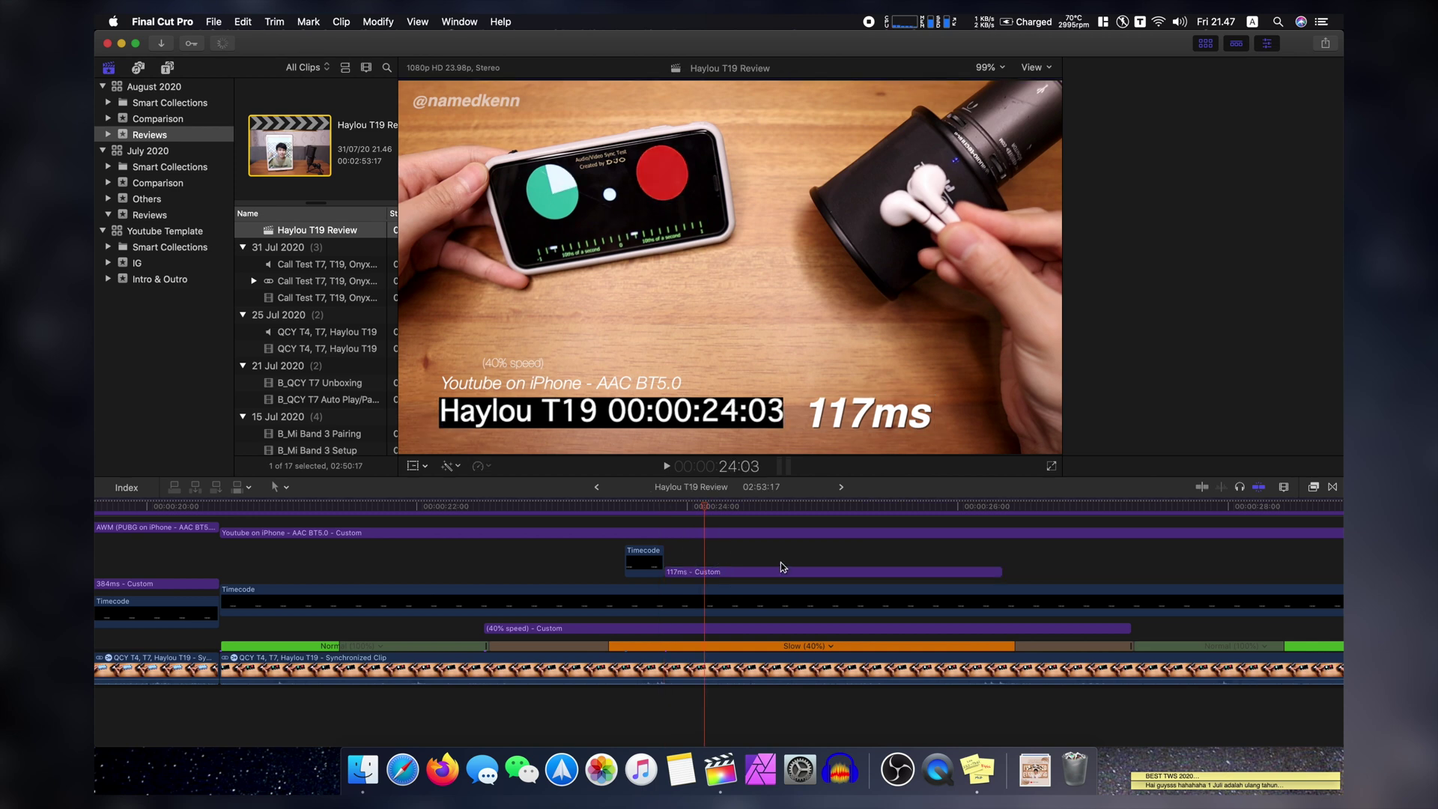
scroll(861, 597, "up", 3)
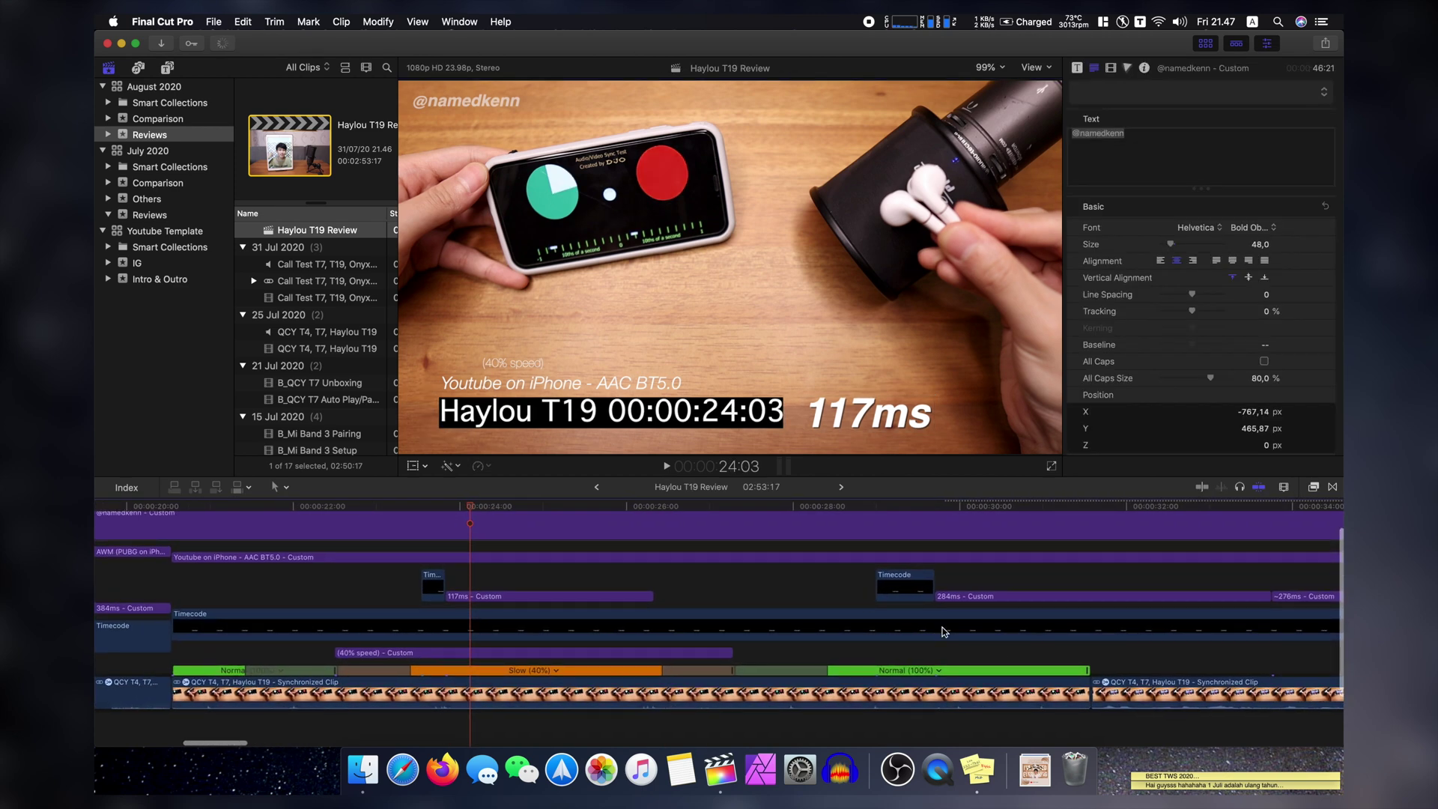
left_click(971, 769)
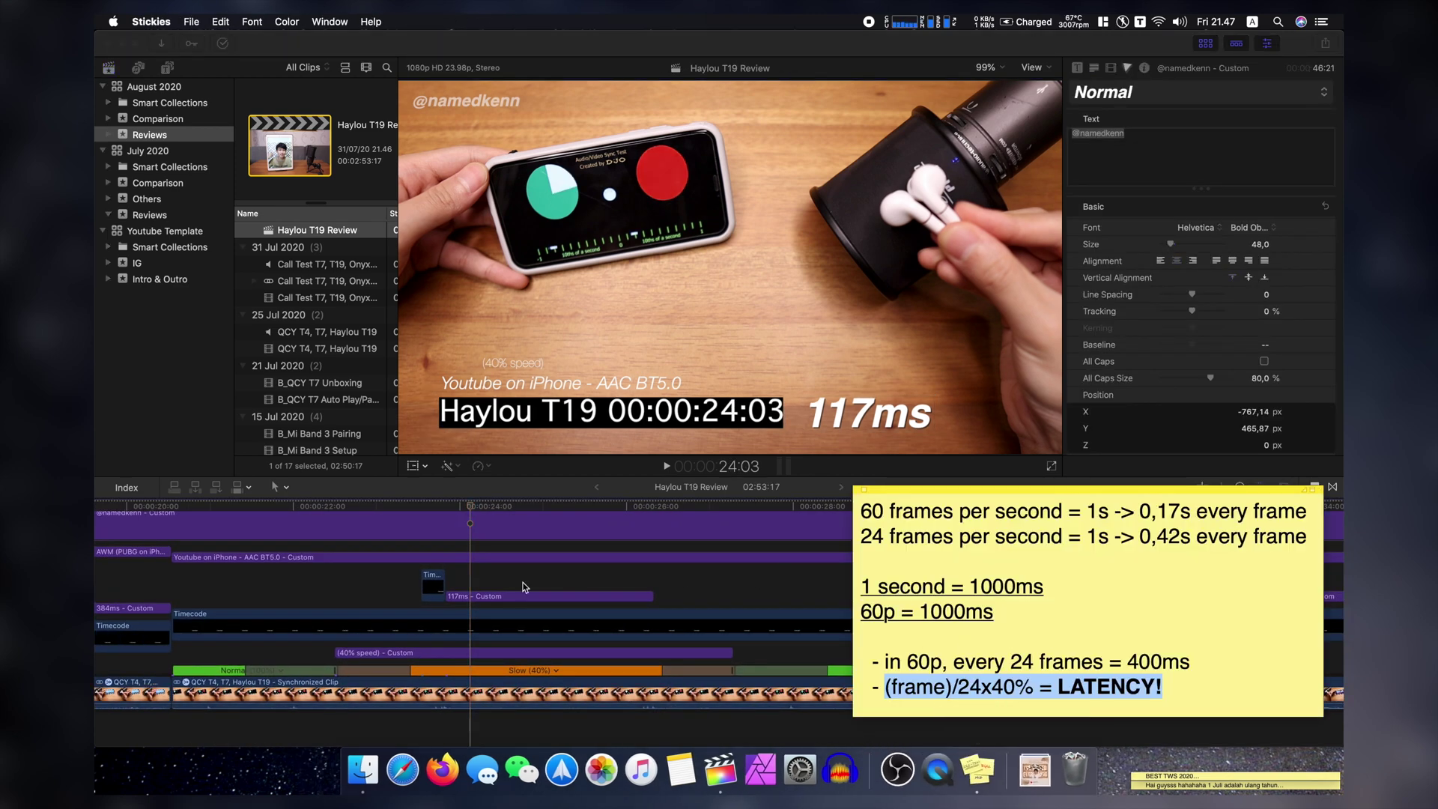
scroll(644, 667, "left", 2)
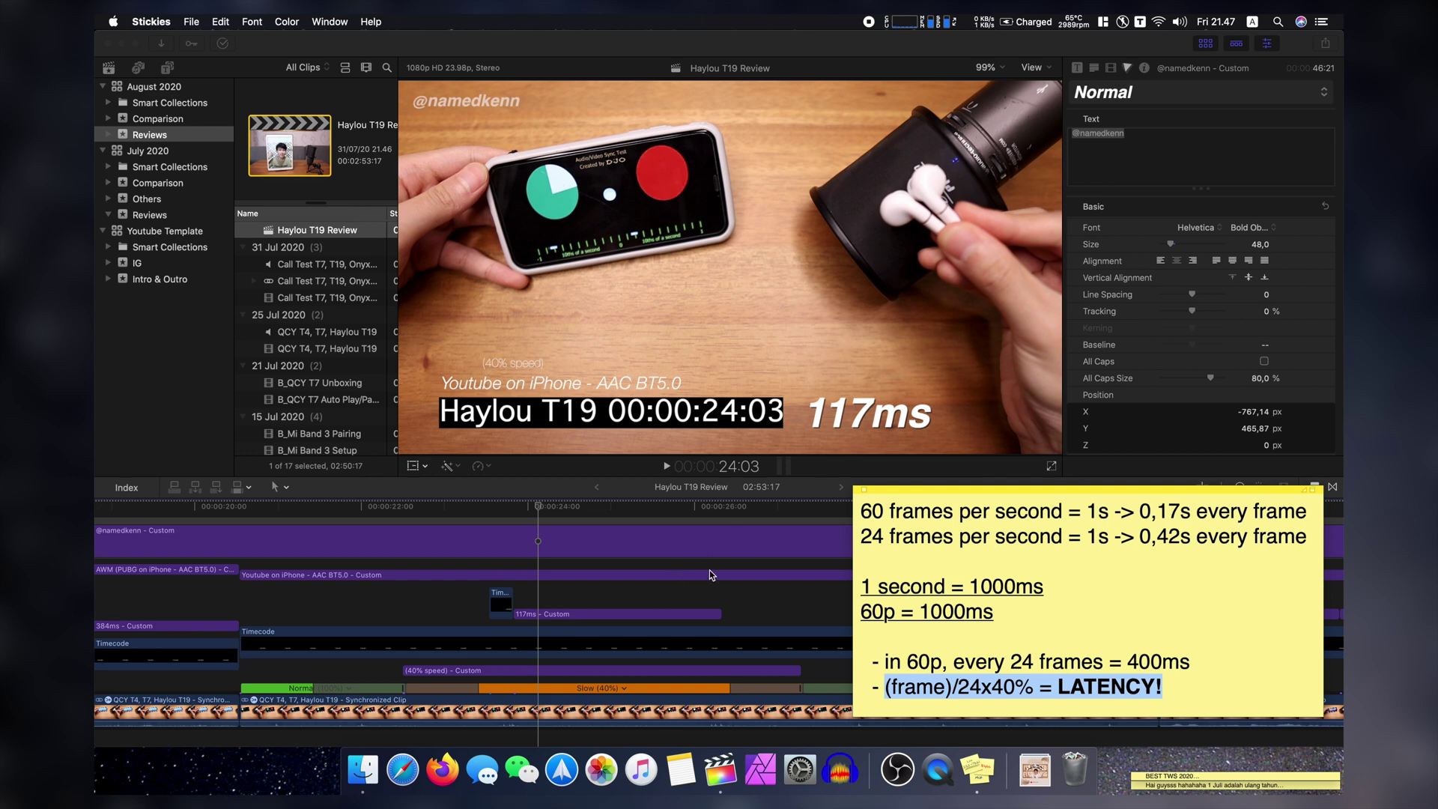
scroll(708, 569, "left", 3)
scroll(622, 613, "left", 3)
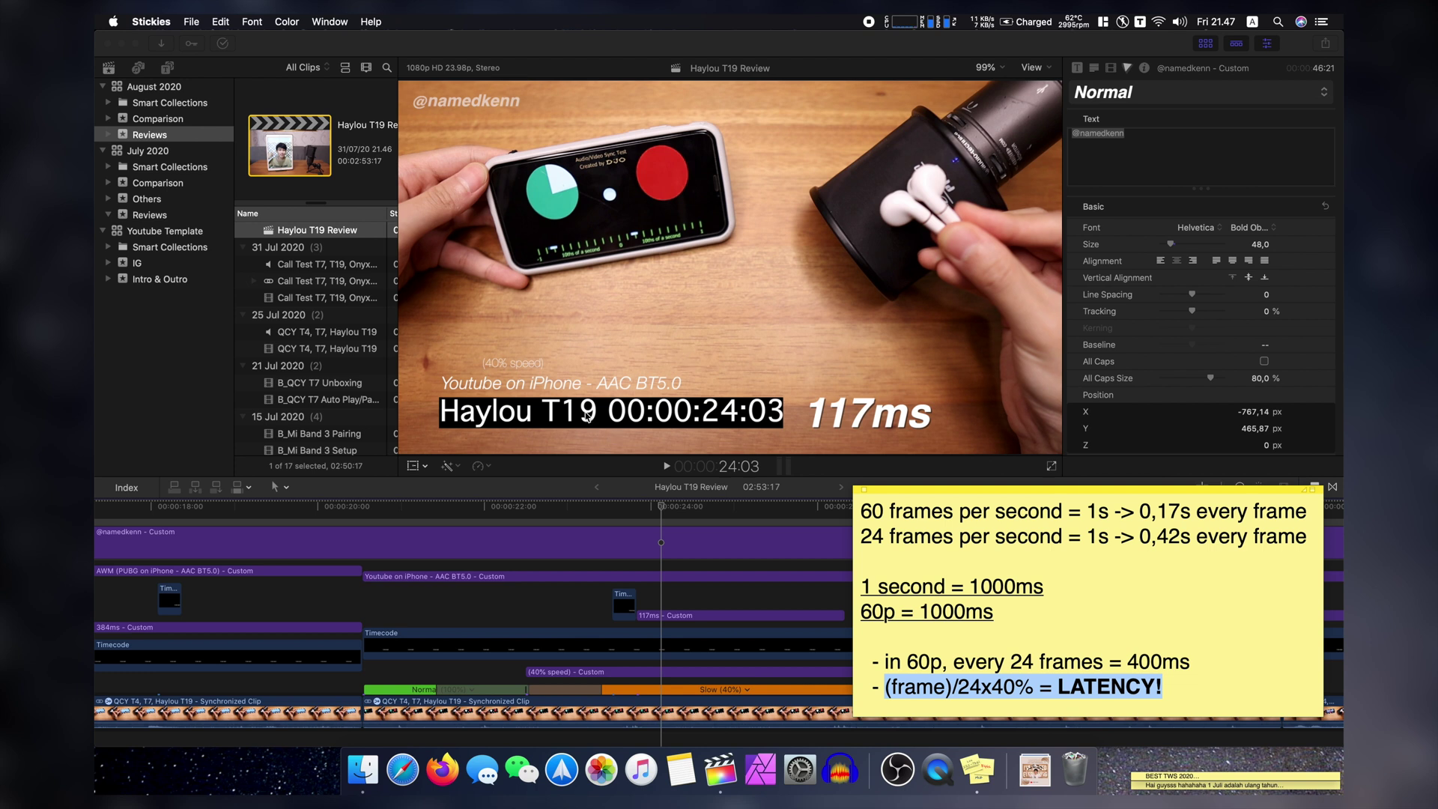
Preview the Tronsmart Onyx Ace and QCY T7 Review projects, then the July 2020 Reviews event.
scroll(299, 314, "up", 5)
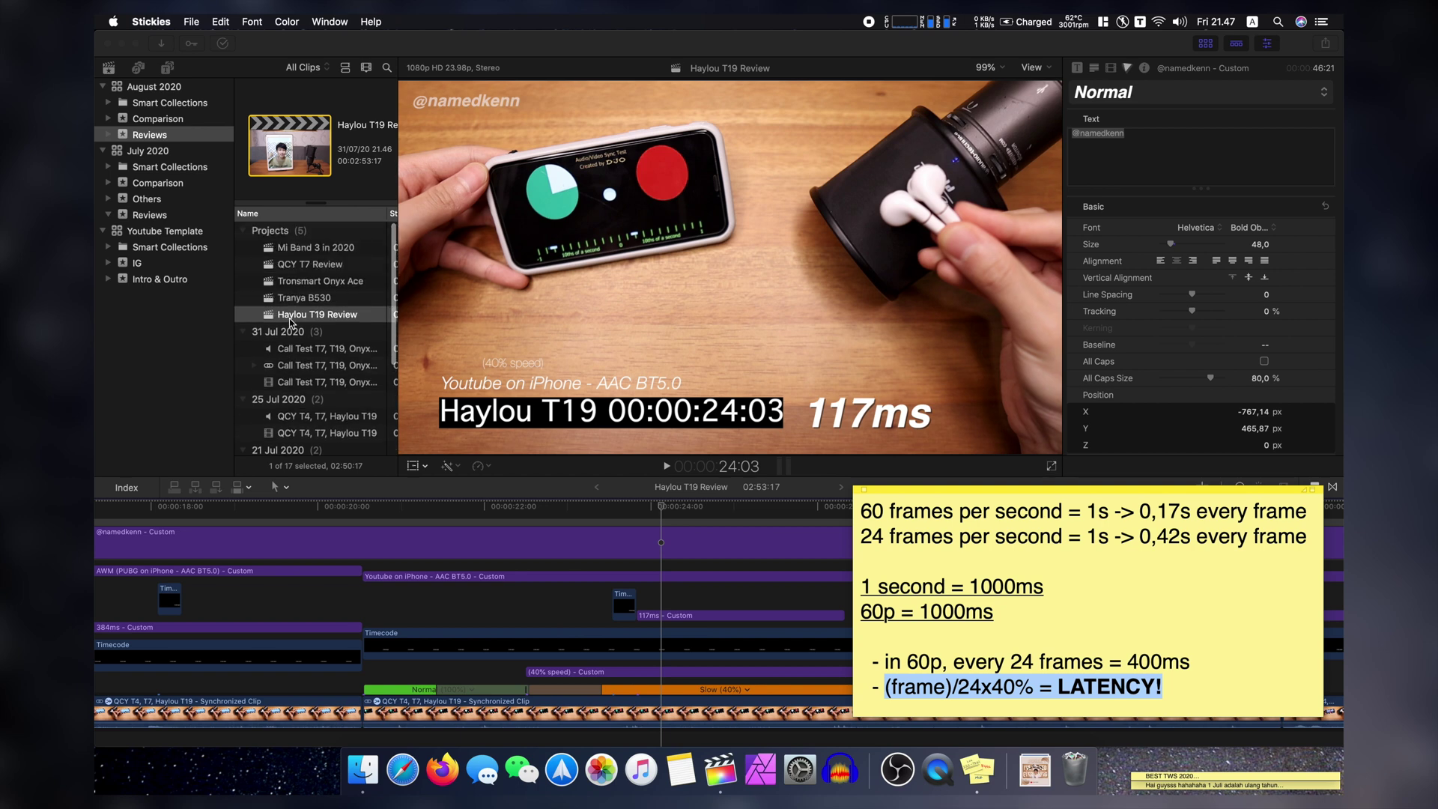
left_click(309, 299)
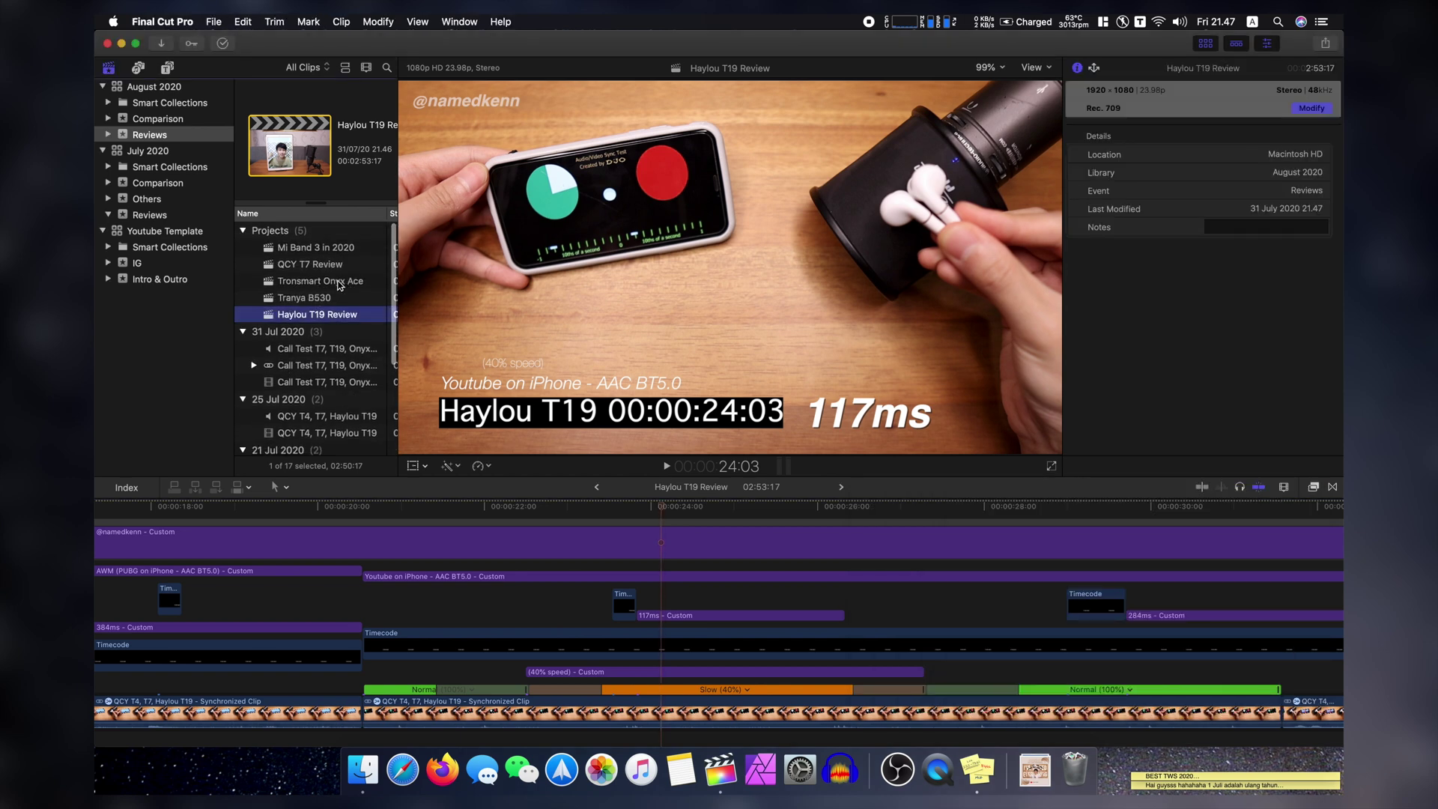
left_click(336, 281)
left_click(332, 267)
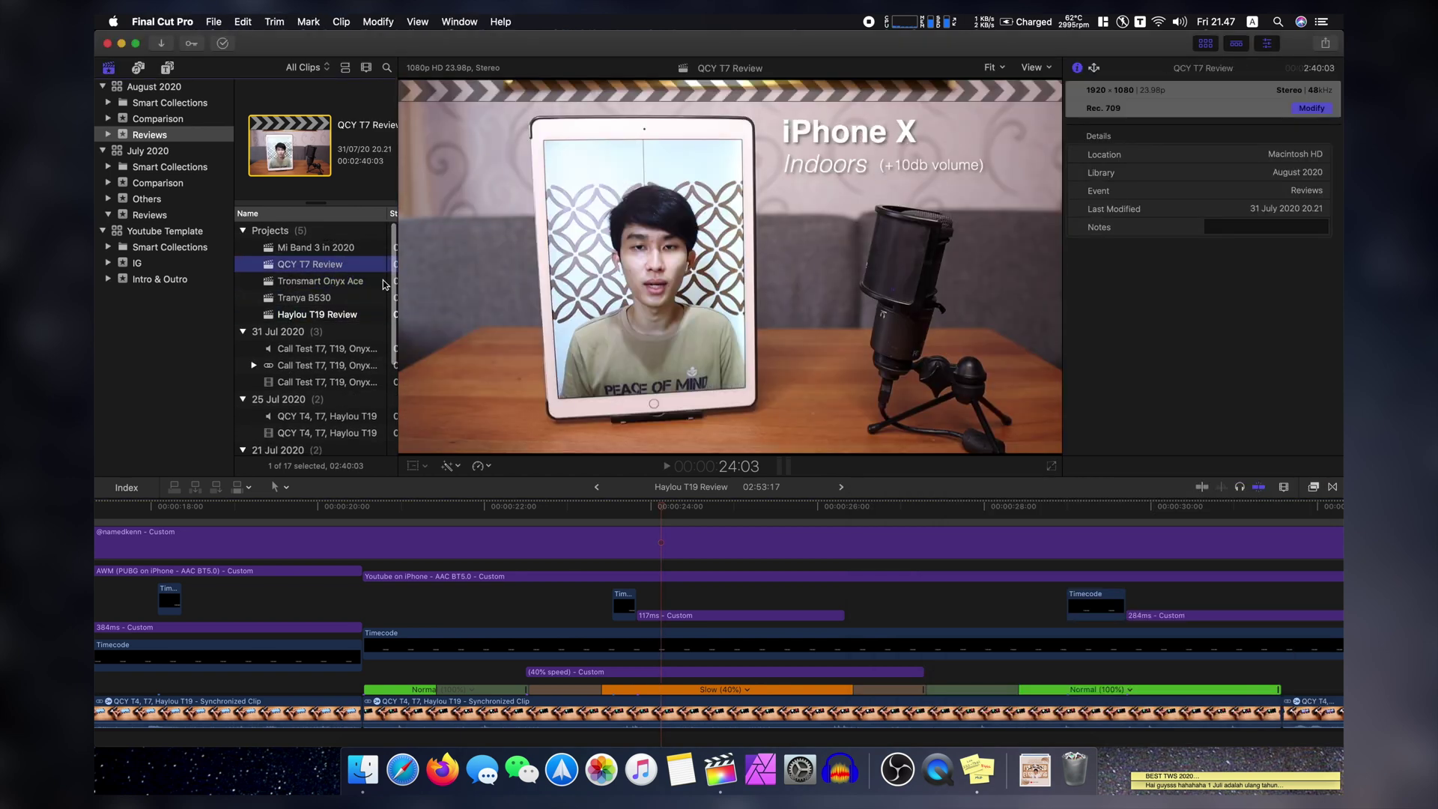
left_click(150, 215)
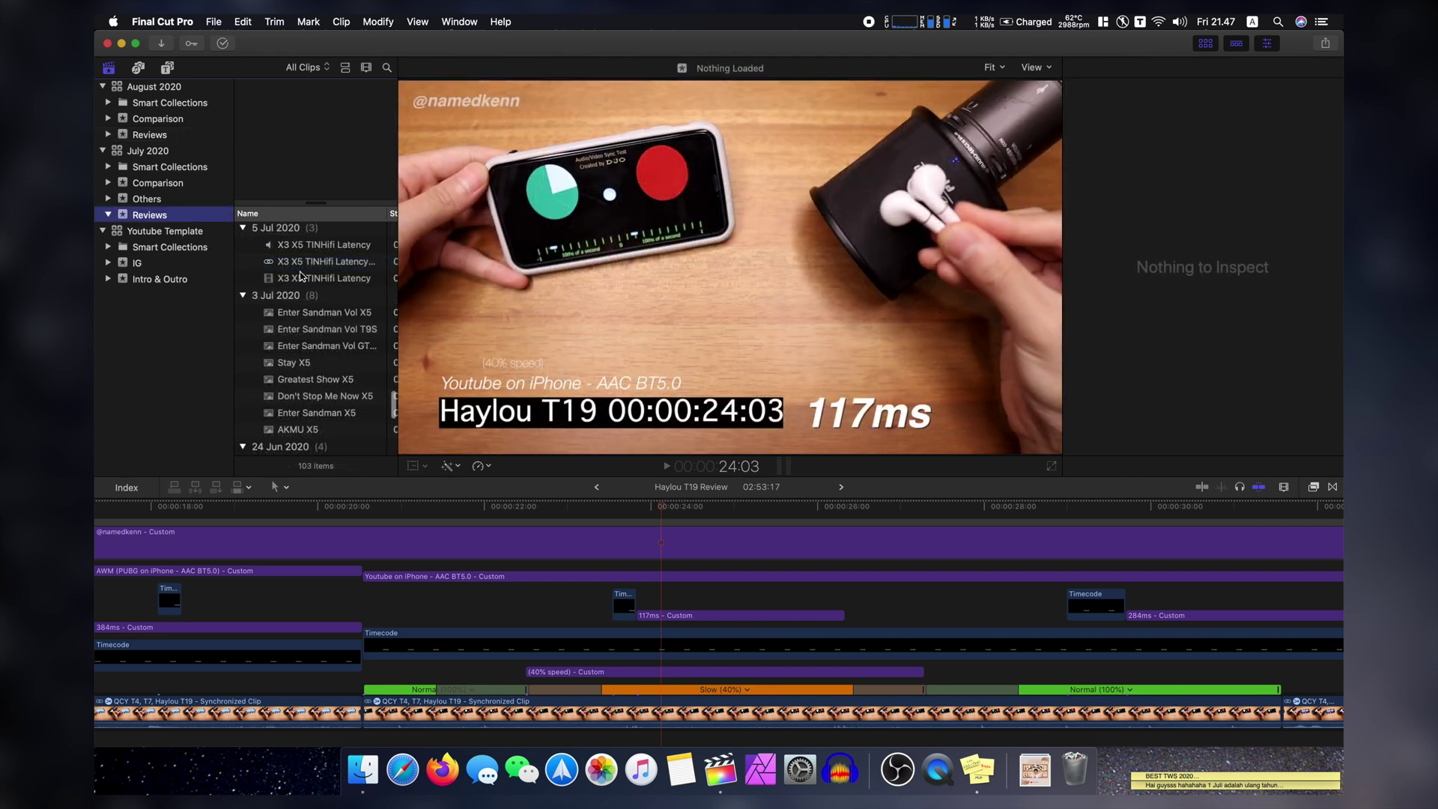
Preview the Realme Buds Q and Buds Air Neo projects, then return to the Haylou T19 timeline.
scroll(346, 302, "up", 10)
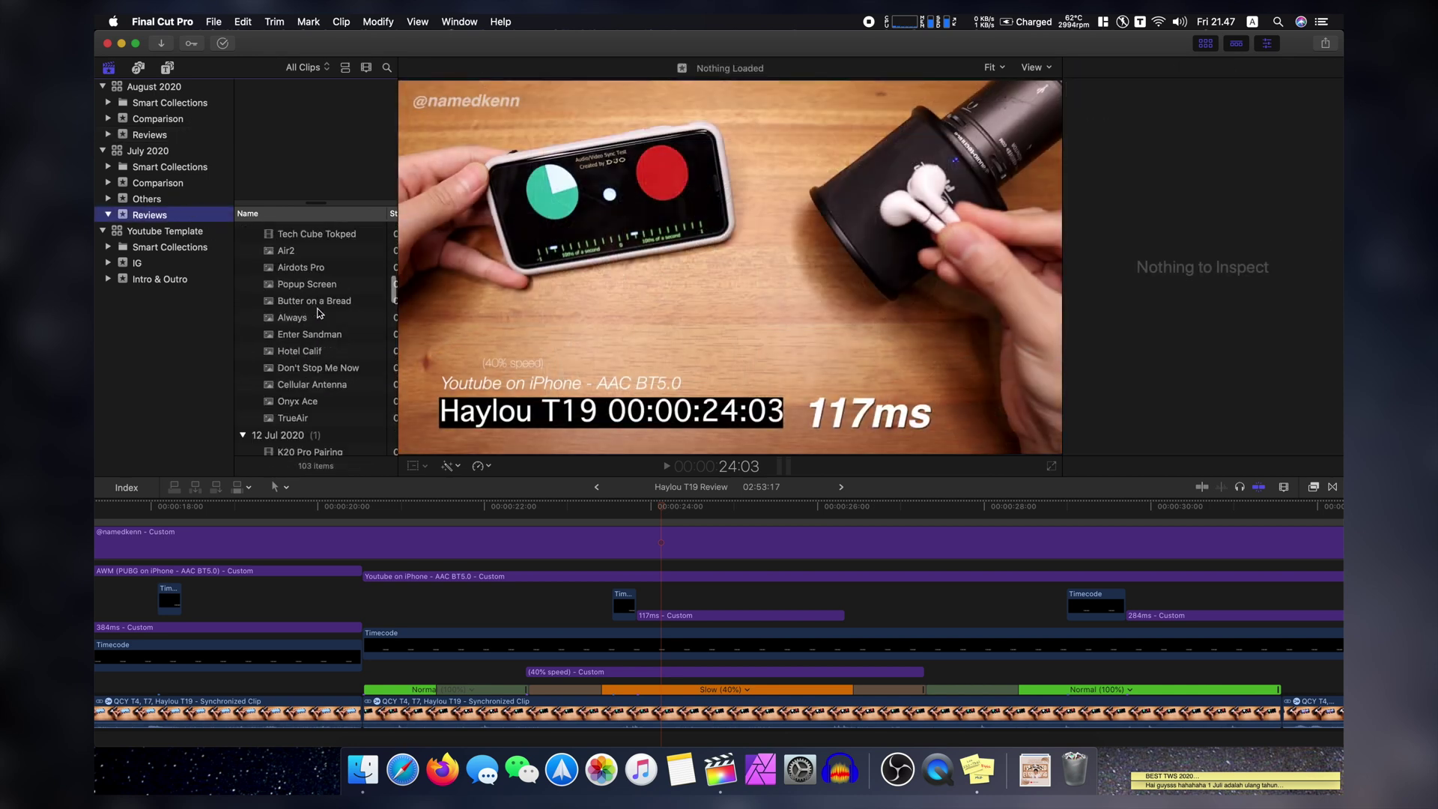
left_click(318, 315)
left_click(329, 332)
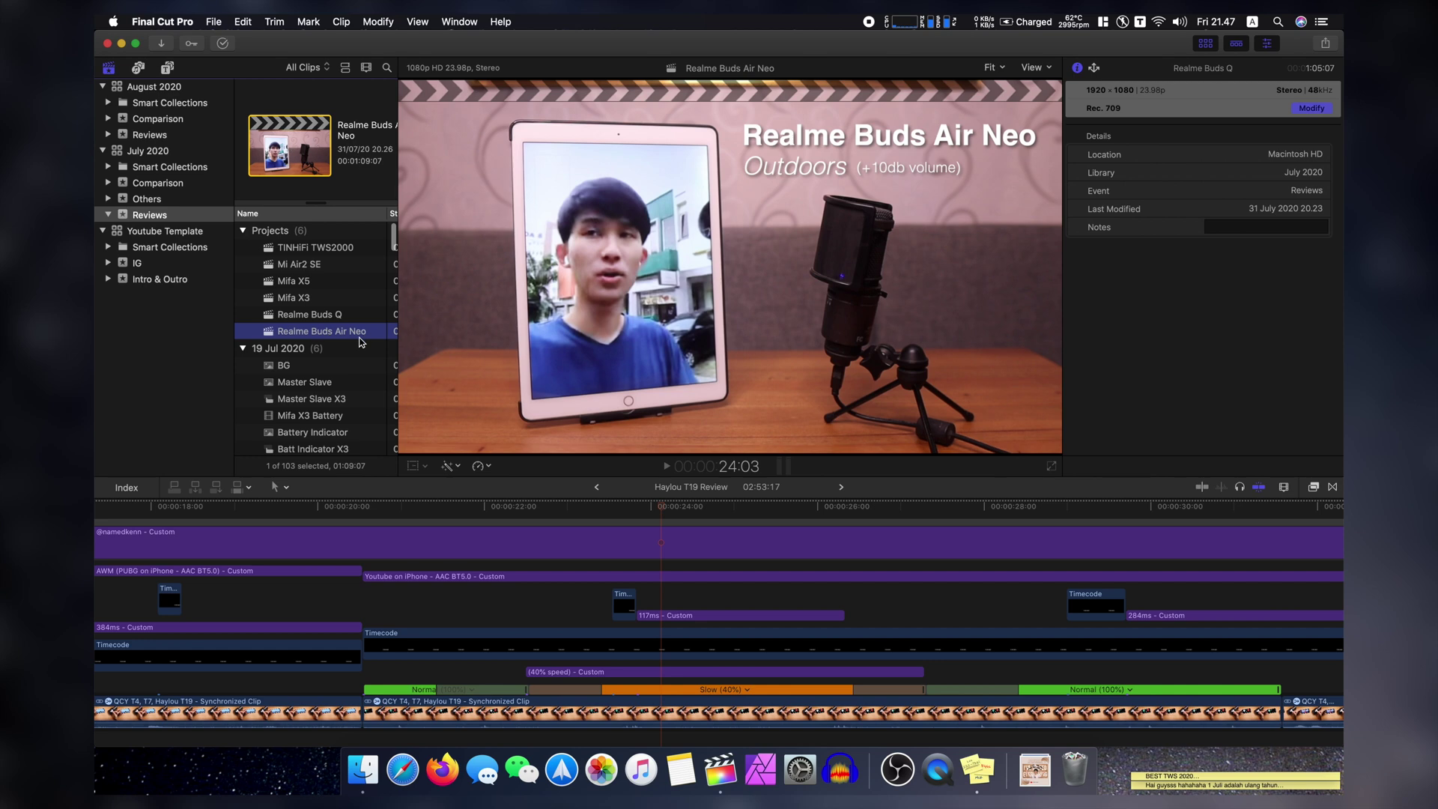
scroll(644, 636, "right", 2)
left_click(674, 599)
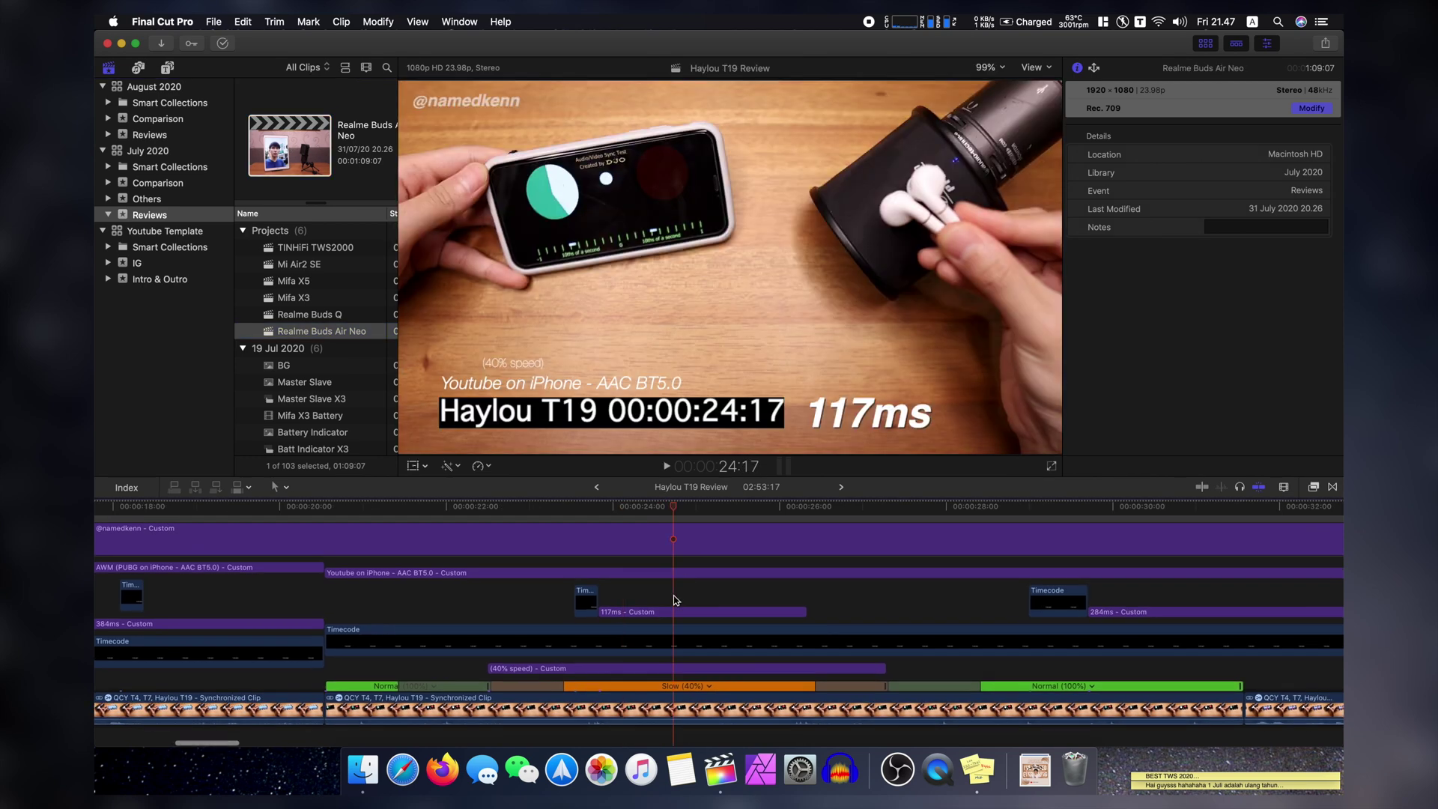
left_click(792, 604)
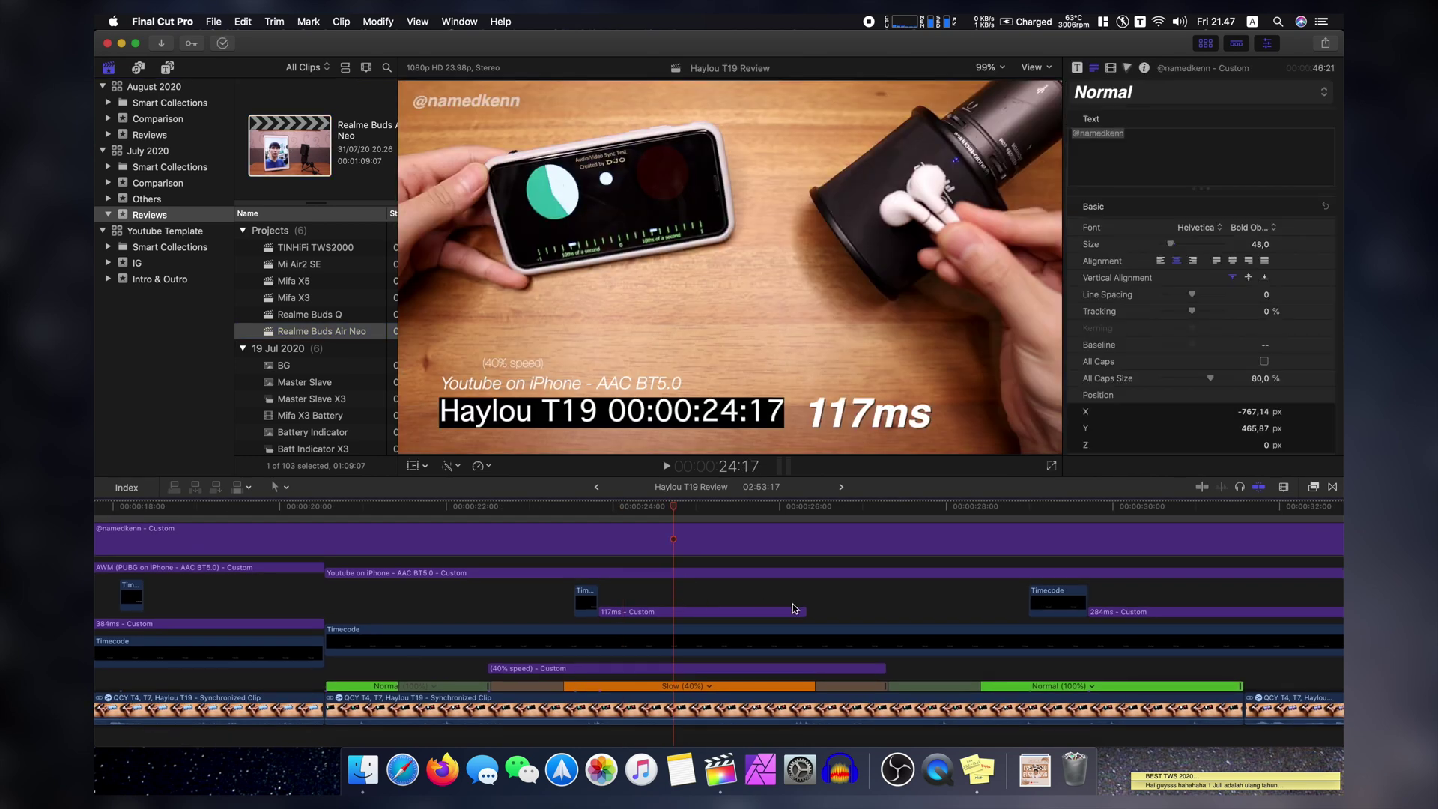